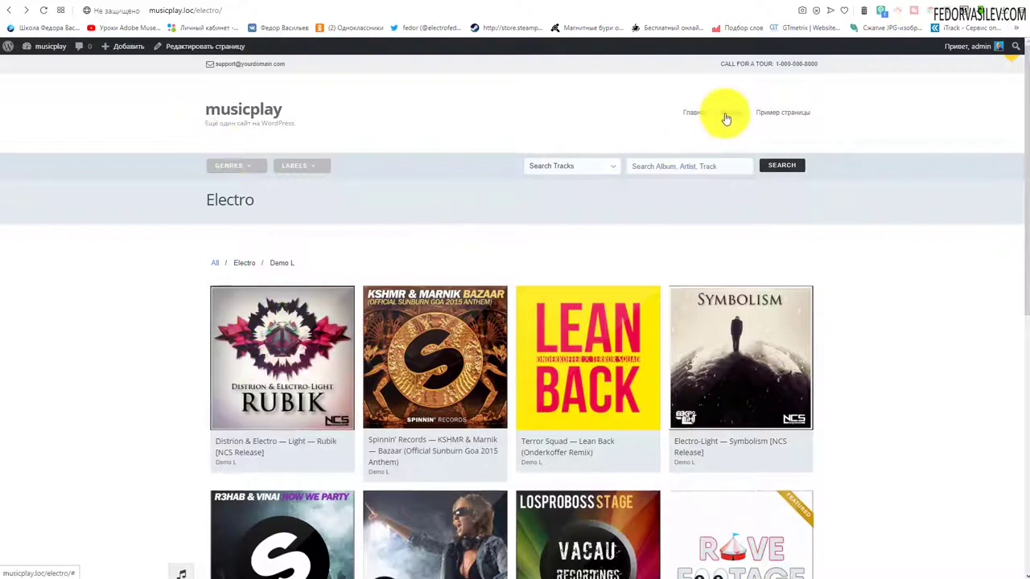
Open the site's Electro music page and look through its grid of albums.
mouse_move(731, 133)
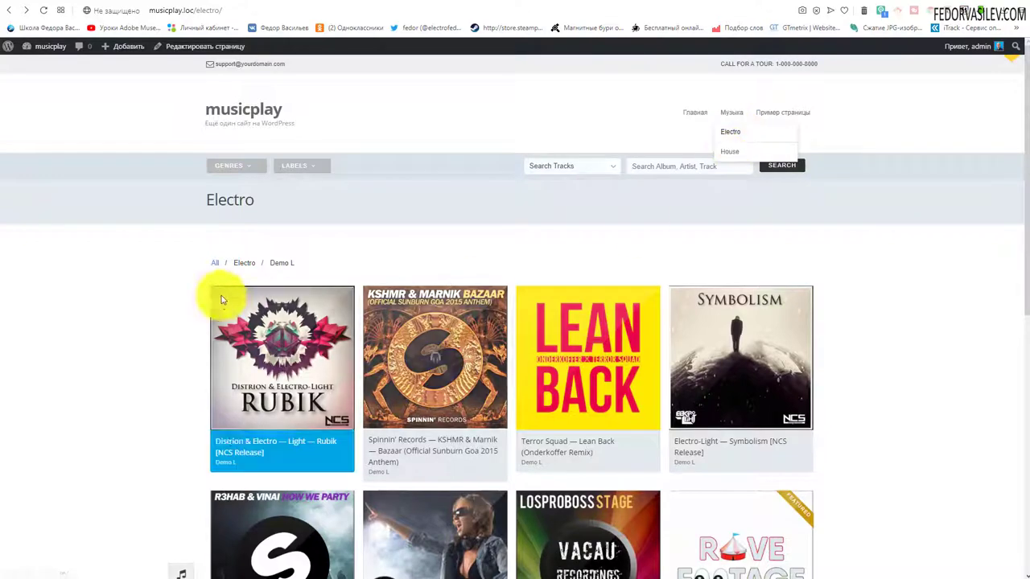
scroll(515, 321, down, 2)
scroll(726, 159, up, 2)
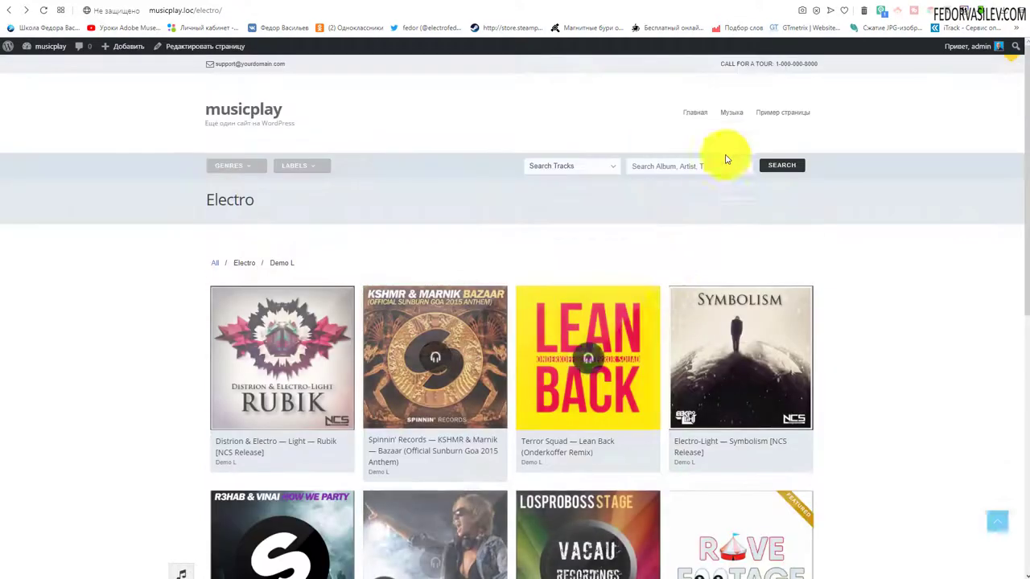
mouse_move(731, 113)
click(728, 156)
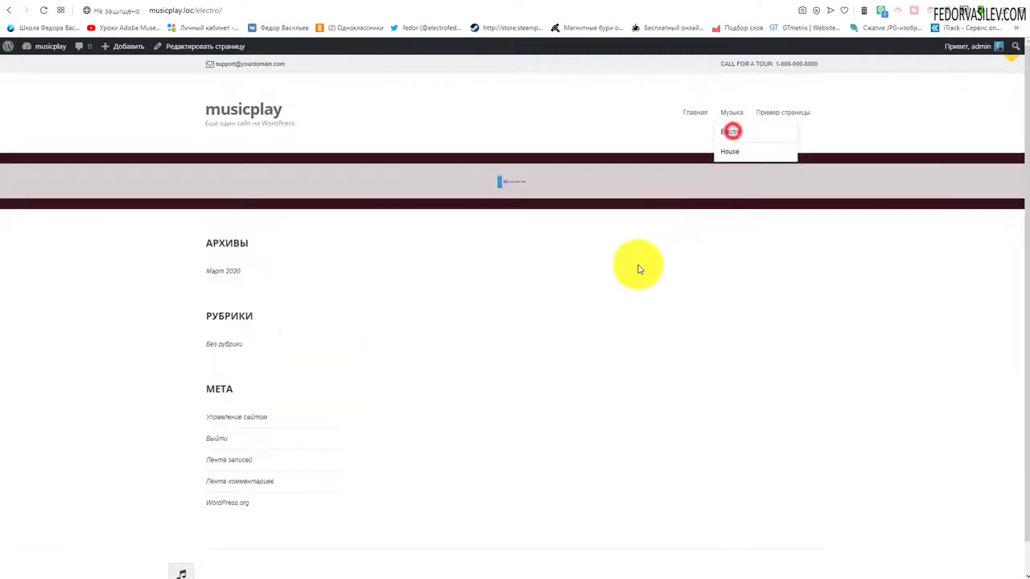
click(731, 128)
scroll(704, 244, down, 1)
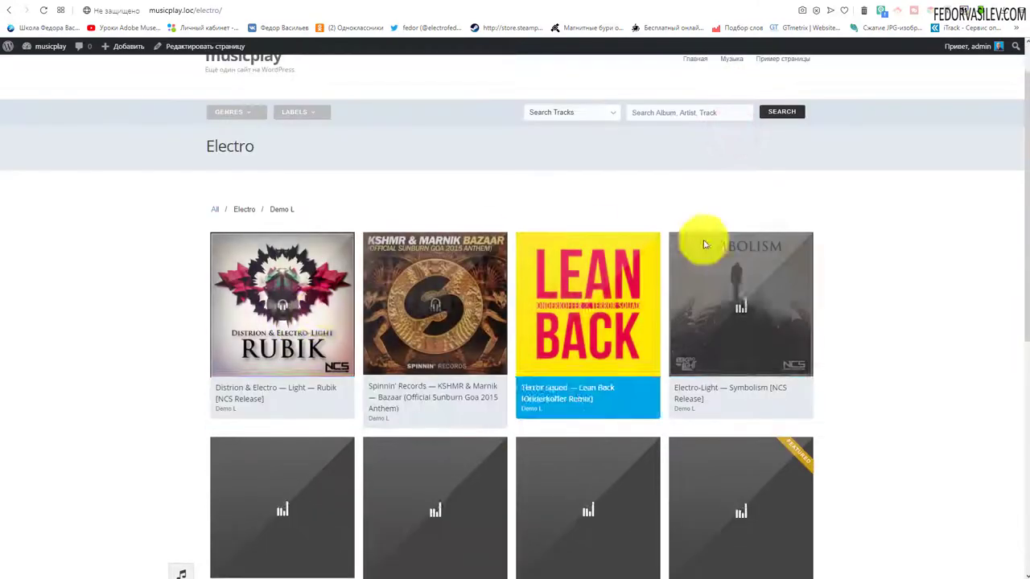
scroll(547, 378, down, 3)
scroll(349, 276, up, 2)
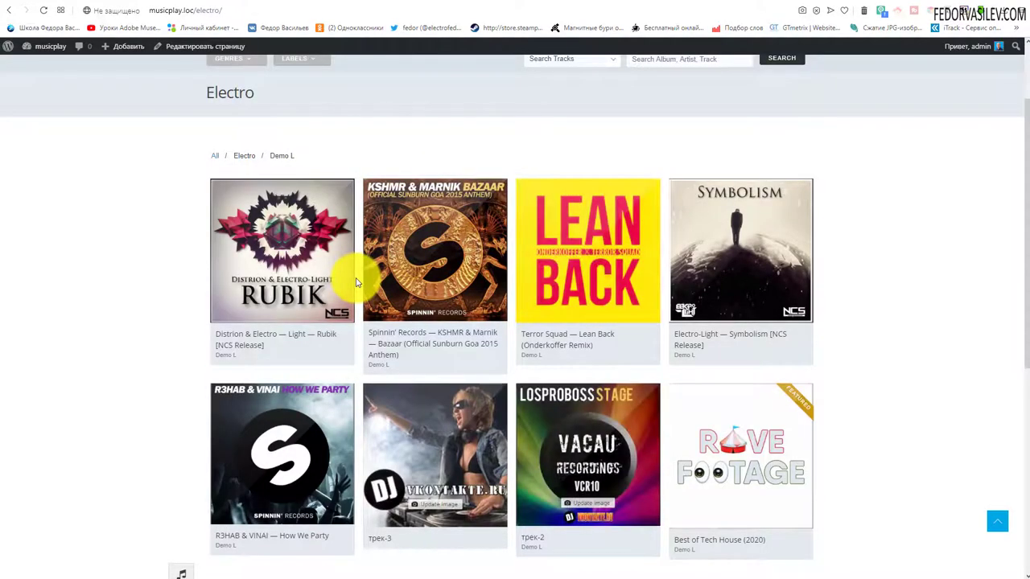
scroll(354, 278, up, 1)
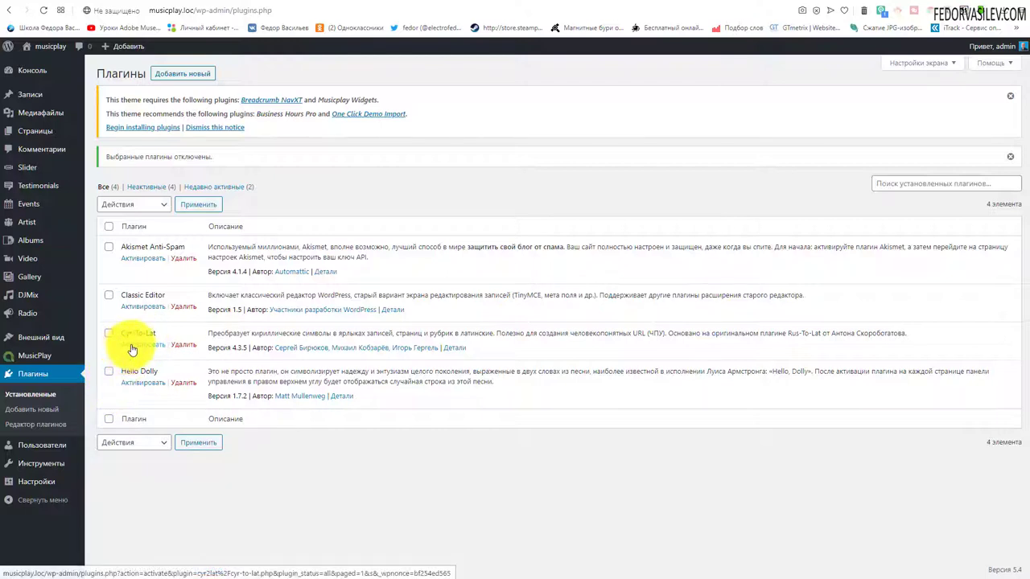
Examine the Cyr-To-Lat and Classic Editor entries and their descriptions in the installed plugins list.
drag(159, 333, 121, 334)
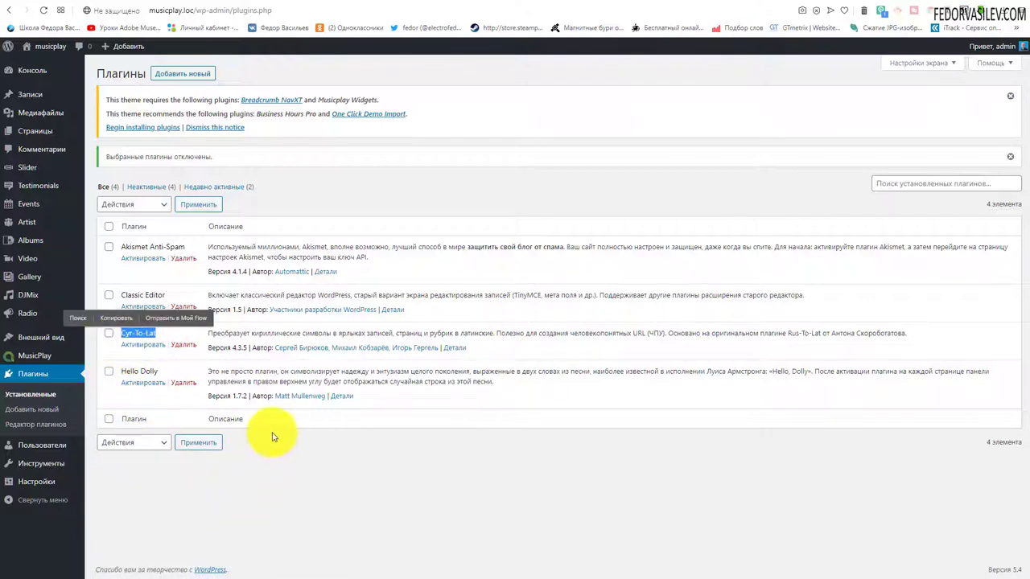
click(512, 491)
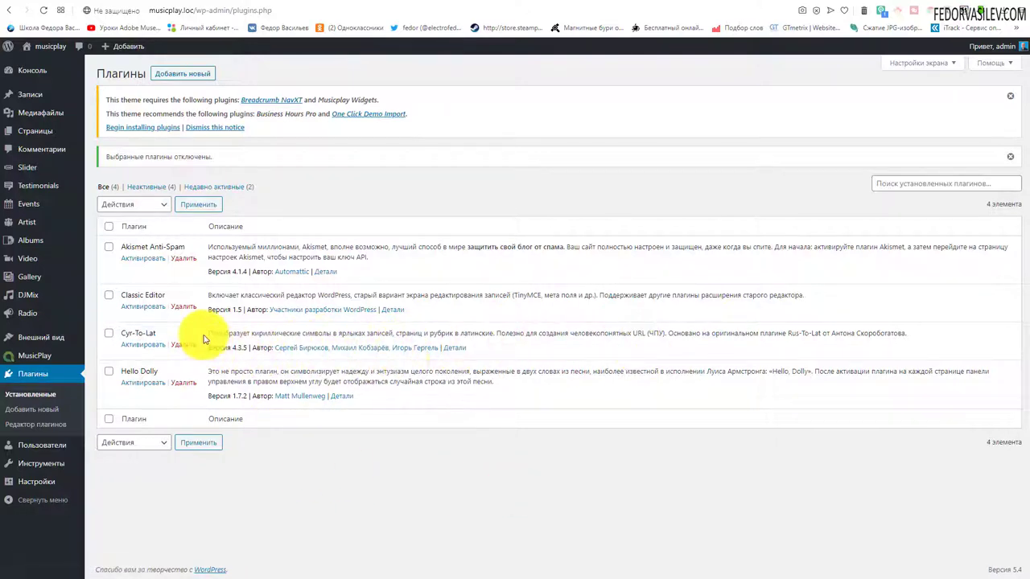
drag(209, 332, 468, 334)
click(535, 486)
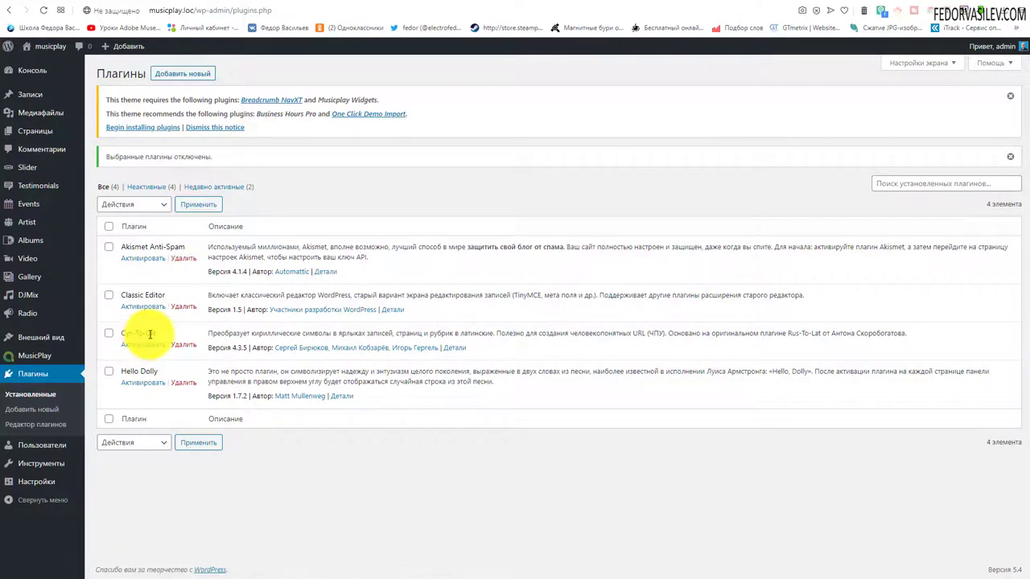
double_click(118, 298)
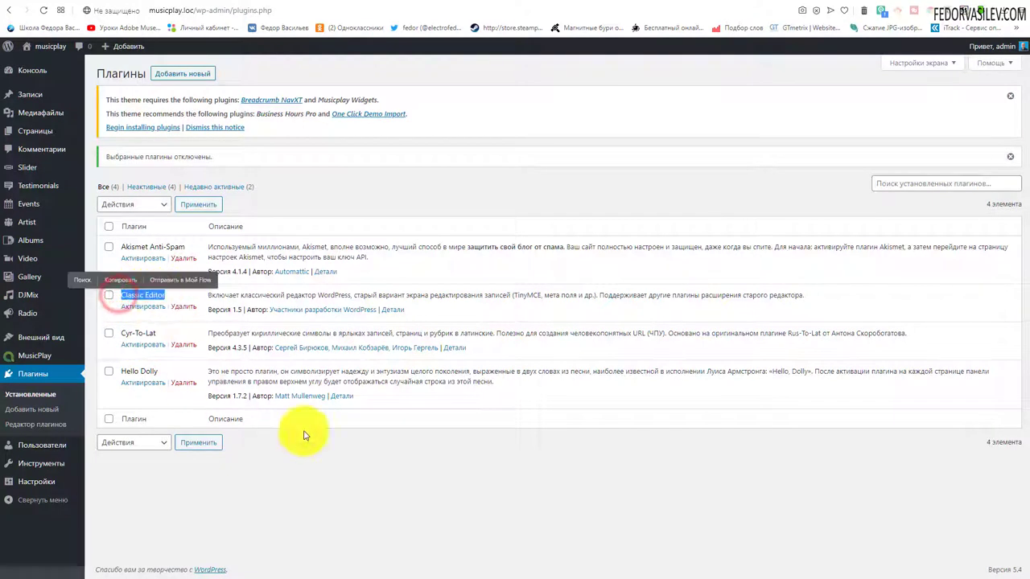
click(404, 484)
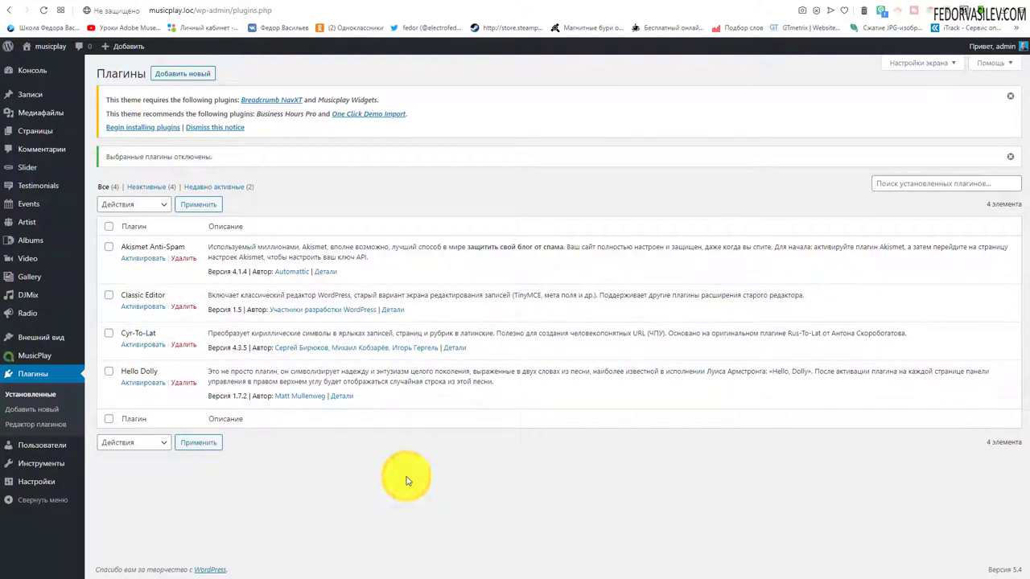
drag(542, 294, 527, 294)
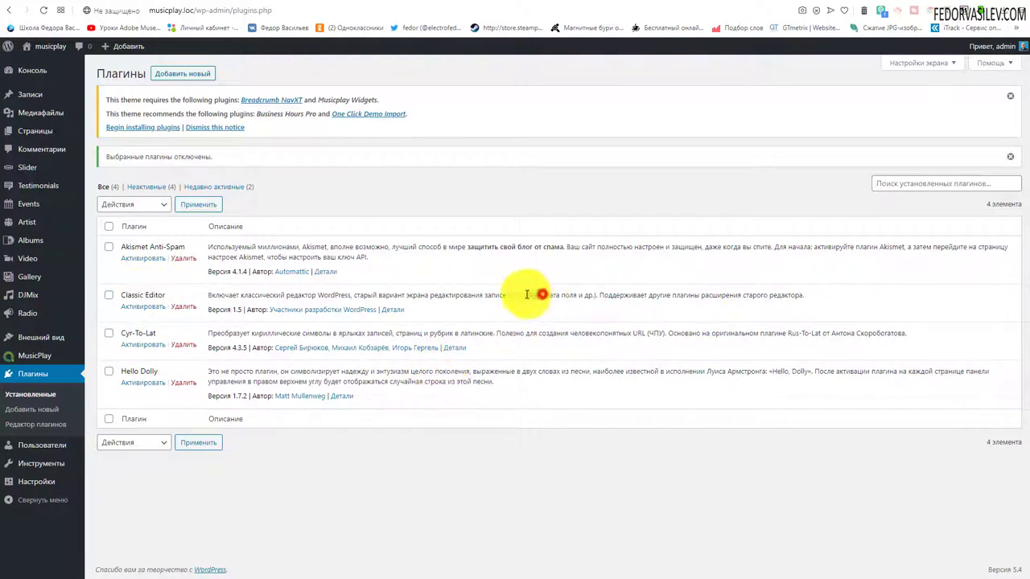
click(618, 312)
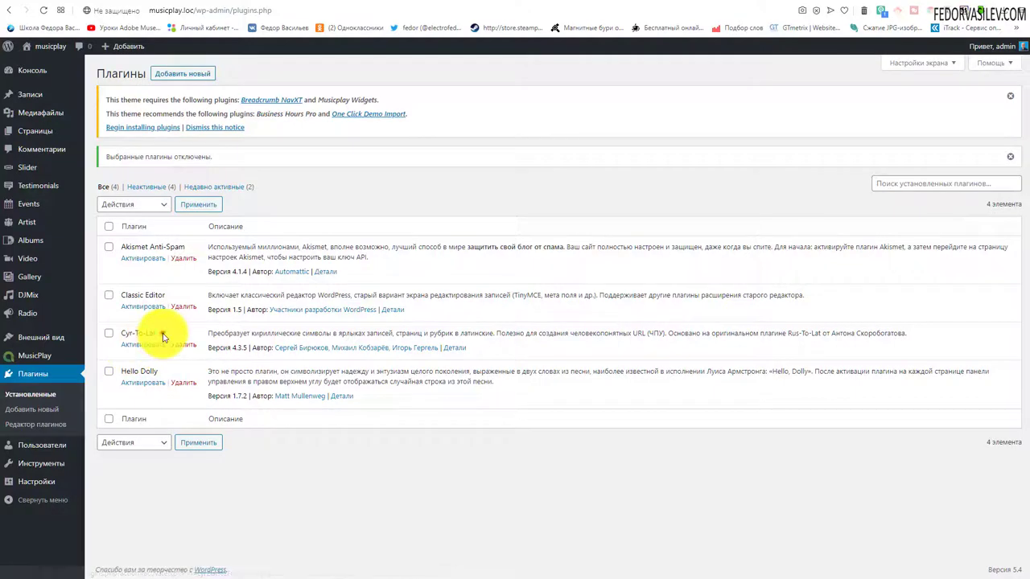
drag(161, 332, 123, 330)
click(338, 488)
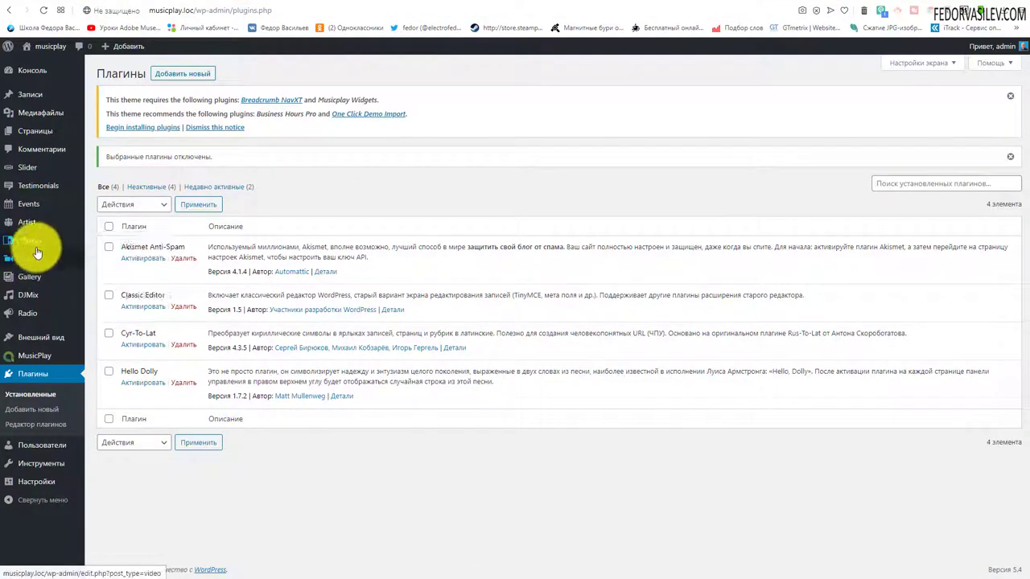
Start a new album in the Albums section and title it "трек-6".
mouse_move(29, 232)
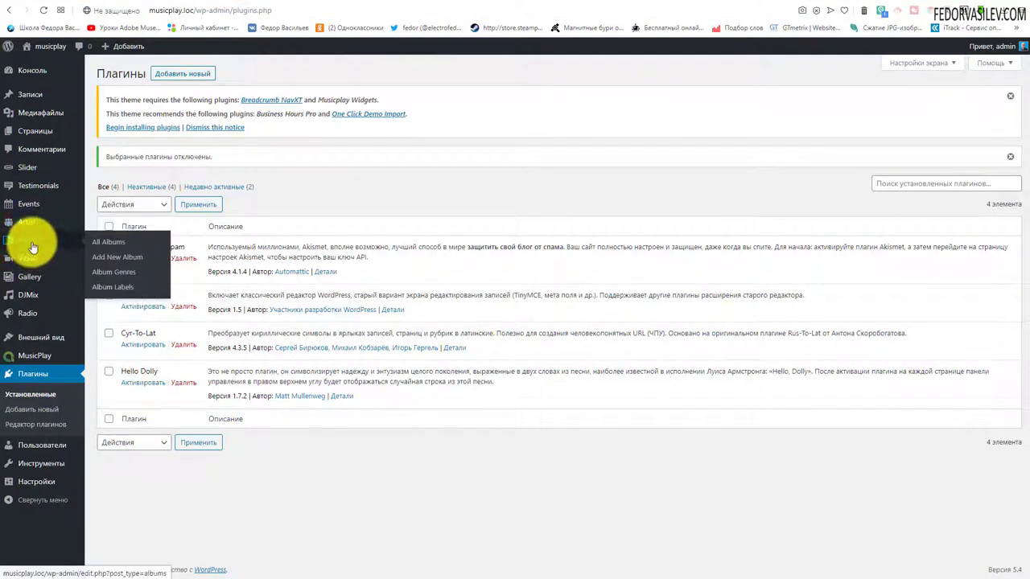
click(29, 241)
click(169, 73)
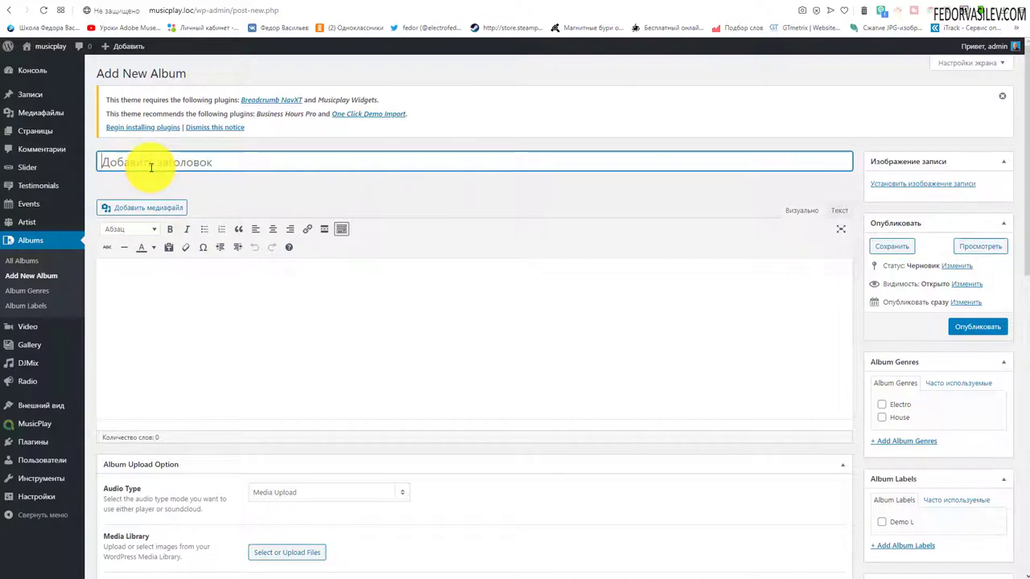
text(Трек-6)
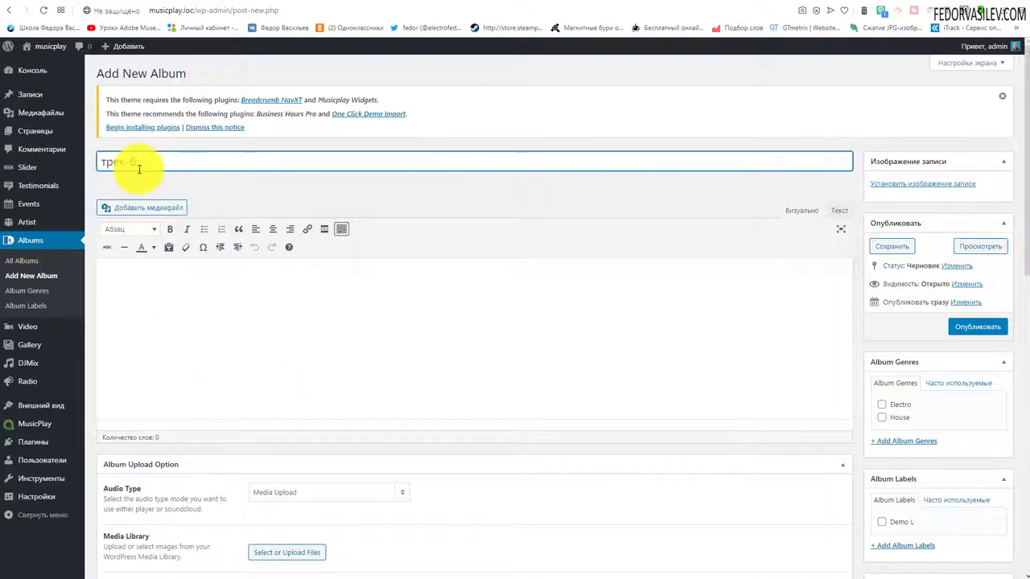
Set the LEAN BACK cover 6.jpg from the media library as the album's featured image.
click(913, 190)
click(210, 187)
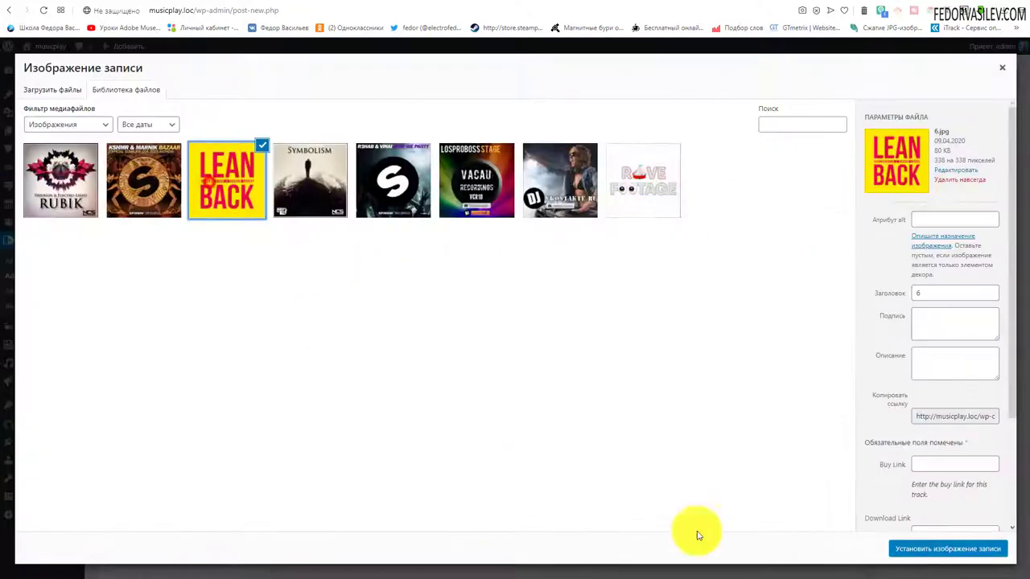
click(920, 549)
Assign the Electro genre to the album and publish it with Media Upload as the audio type.
scroll(885, 483, down, 5)
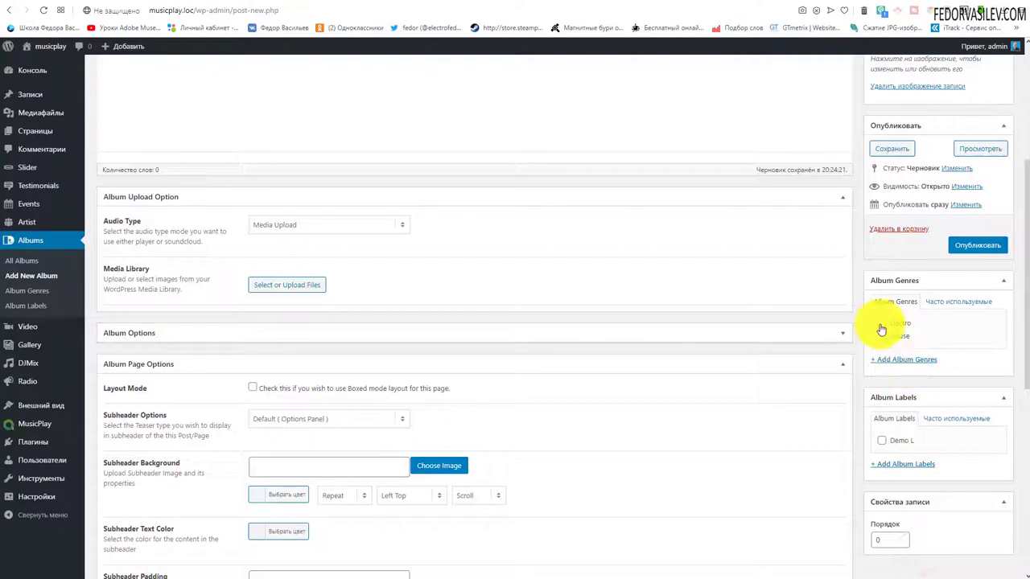
click(881, 323)
scroll(628, 378, up, 3)
scroll(330, 370, down, 2)
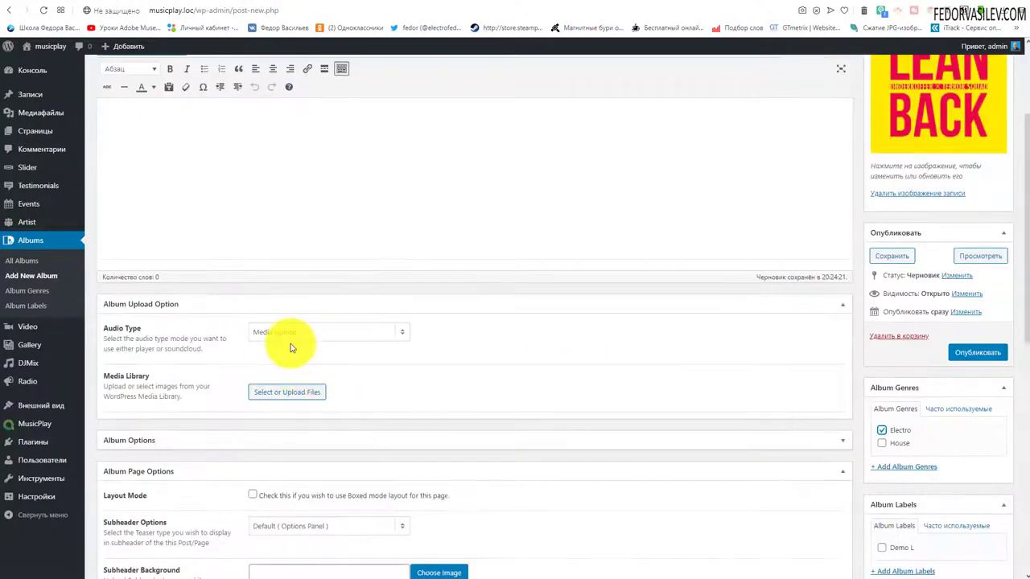
click(293, 333)
click(293, 345)
scroll(799, 420, up, 2)
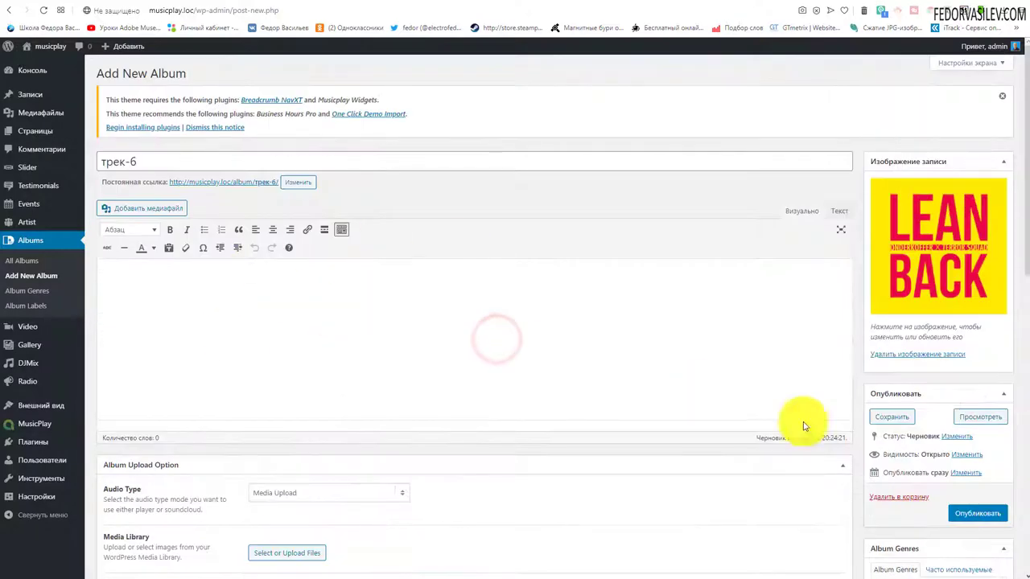
scroll(885, 362, down, 2)
click(964, 352)
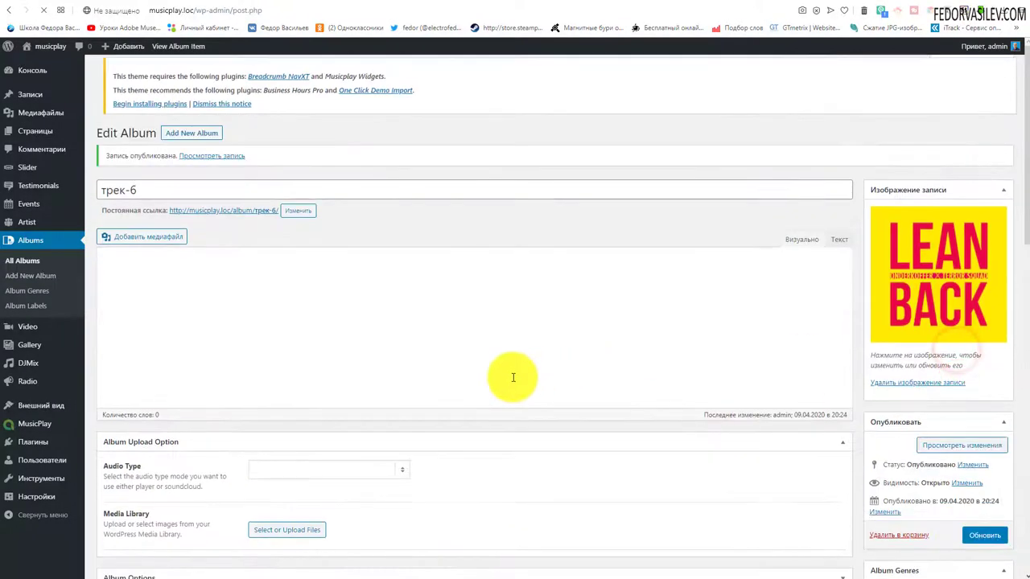
Reload the site's Electro page and open the трек-6 album from its grid.
click(795, 8)
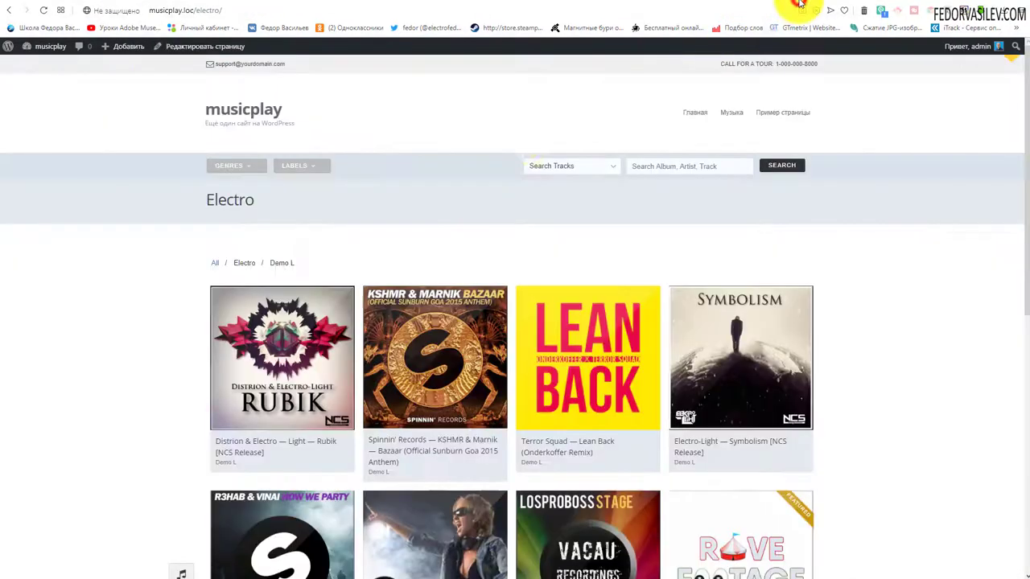
mouse_move(732, 113)
click(730, 131)
scroll(283, 378, down, 10)
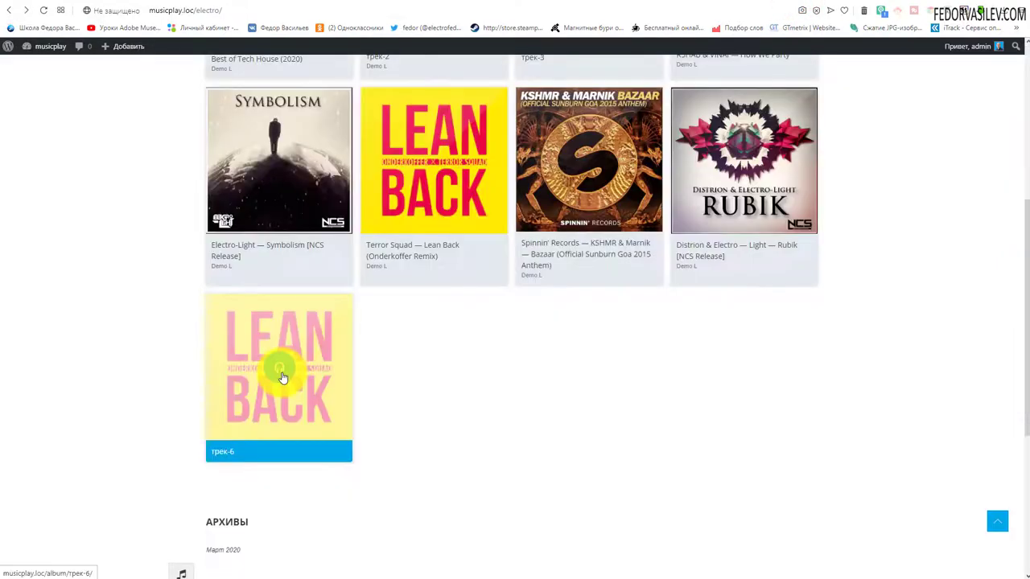
click(281, 374)
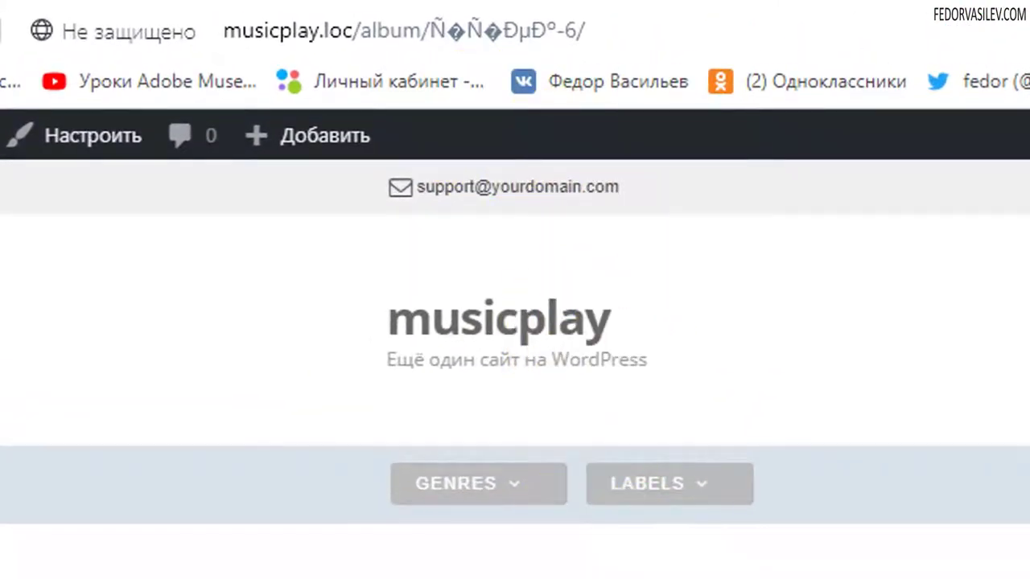
Examine how the album's Cyrillic slug is written after /album/ in the page address.
click(620, 29)
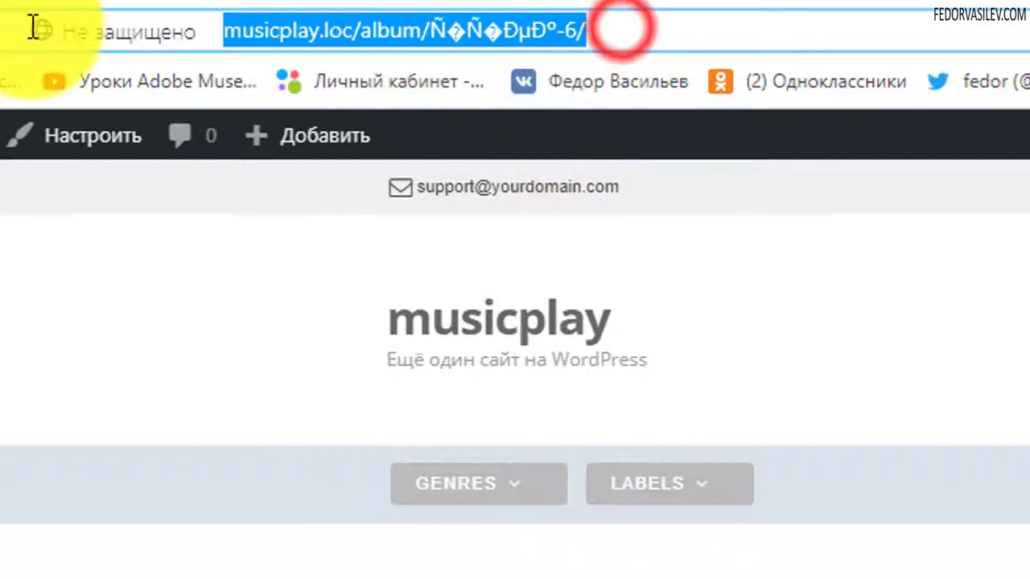
click(379, 30)
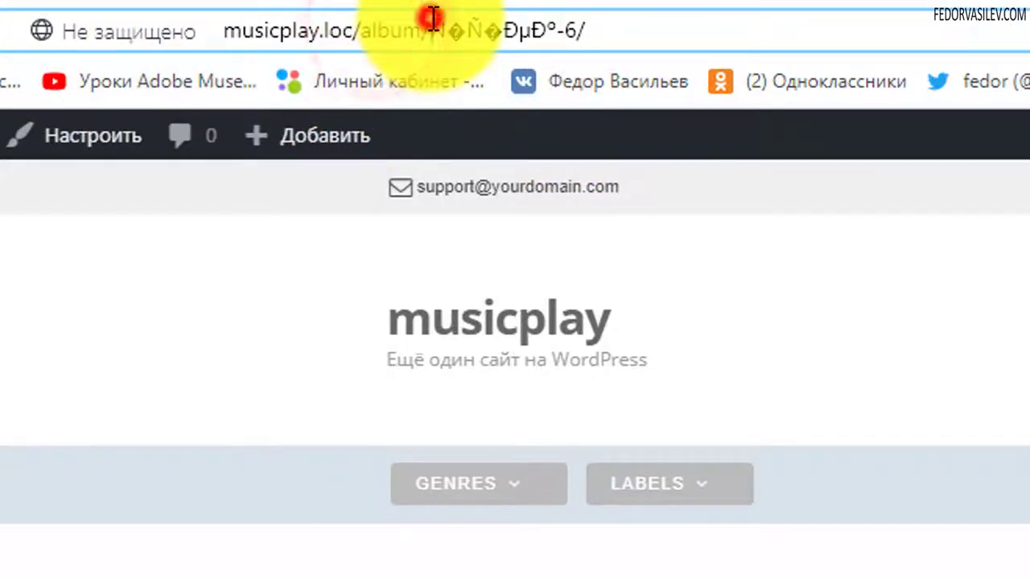
drag(432, 30, 579, 32)
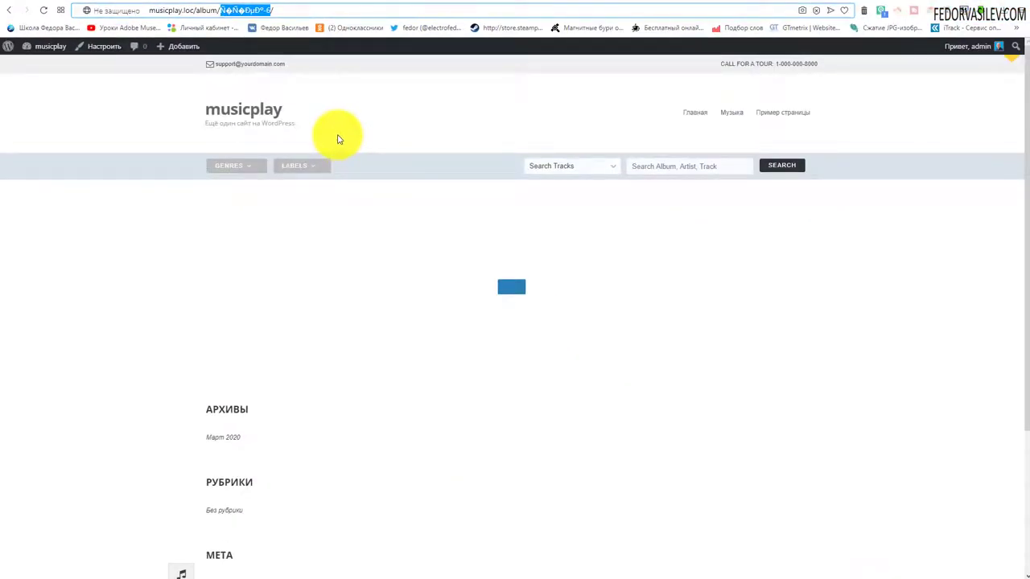
click(232, 15)
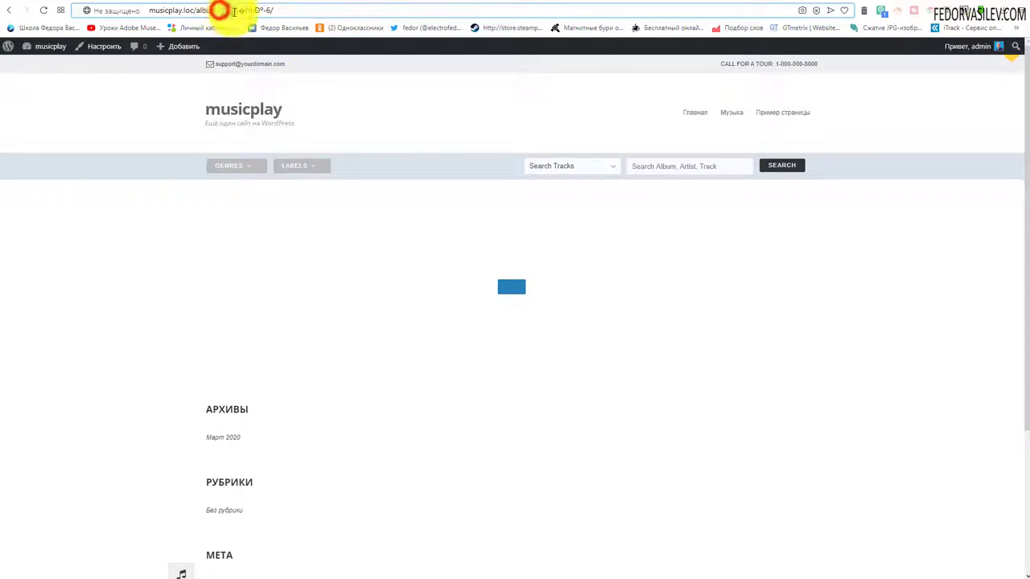
drag(233, 11, 269, 10)
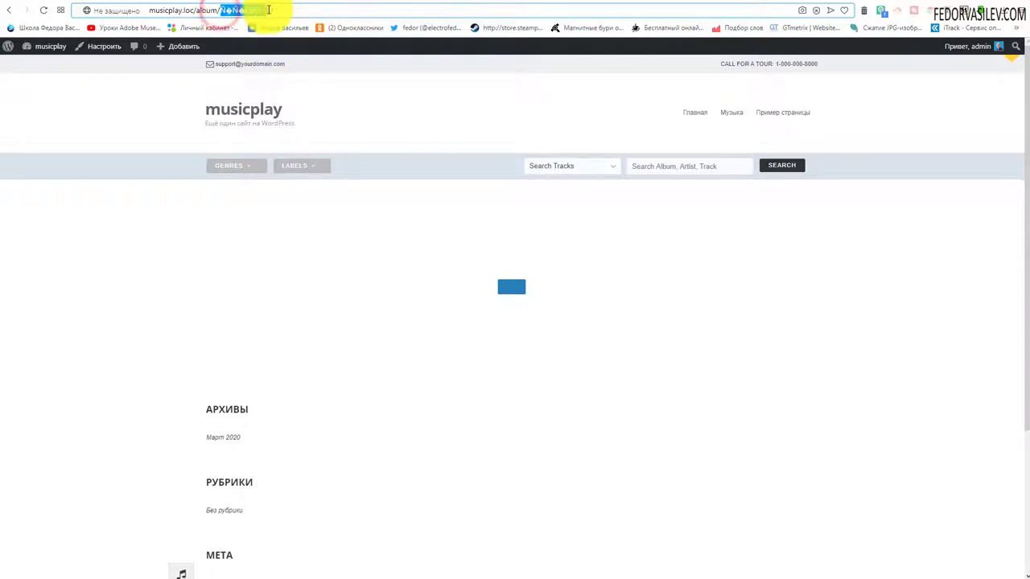
Return to the album's edit page and open its permalink slug for editing to compare it with the title.
click(820, 2)
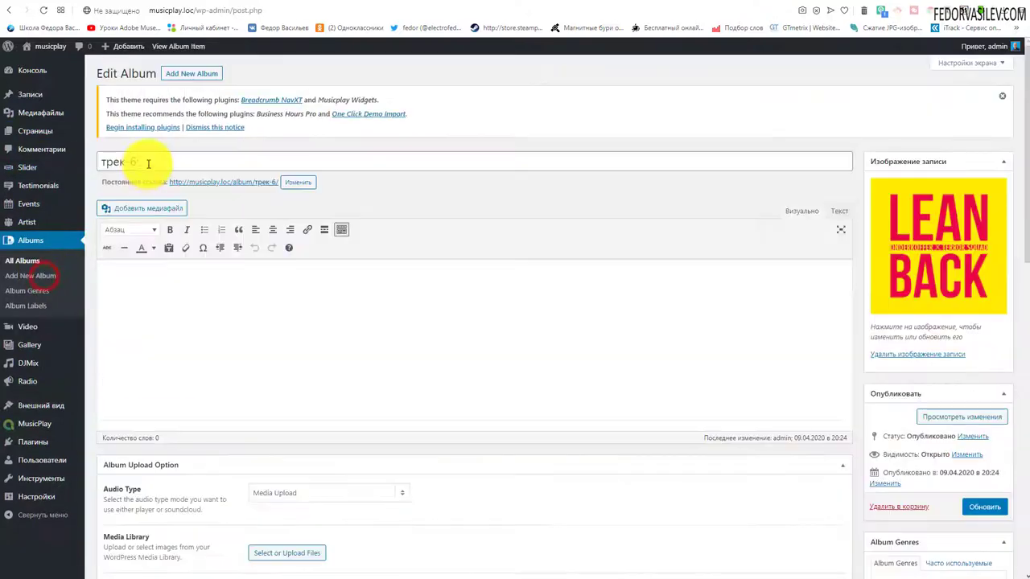
drag(147, 163, 104, 165)
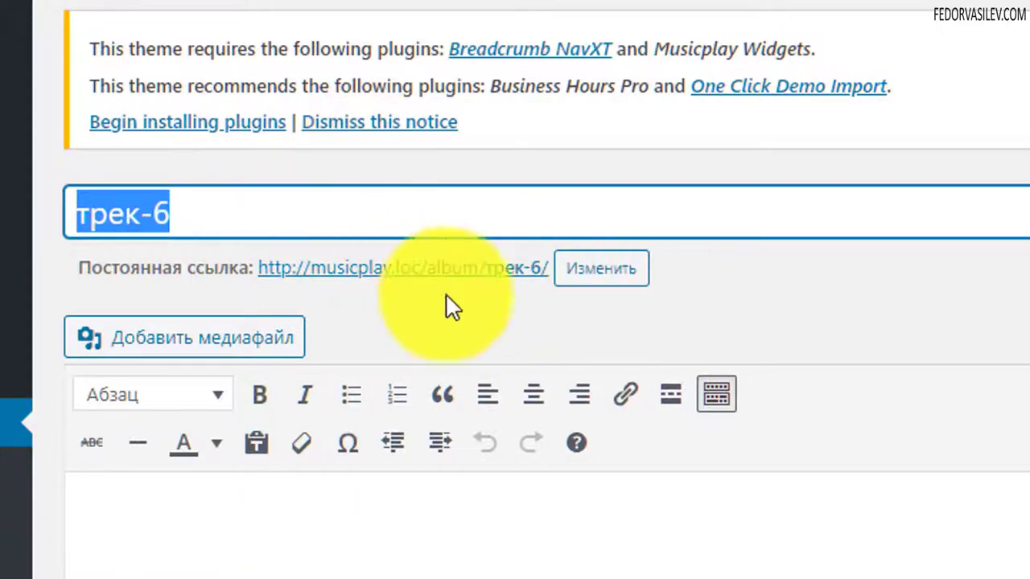
click(594, 292)
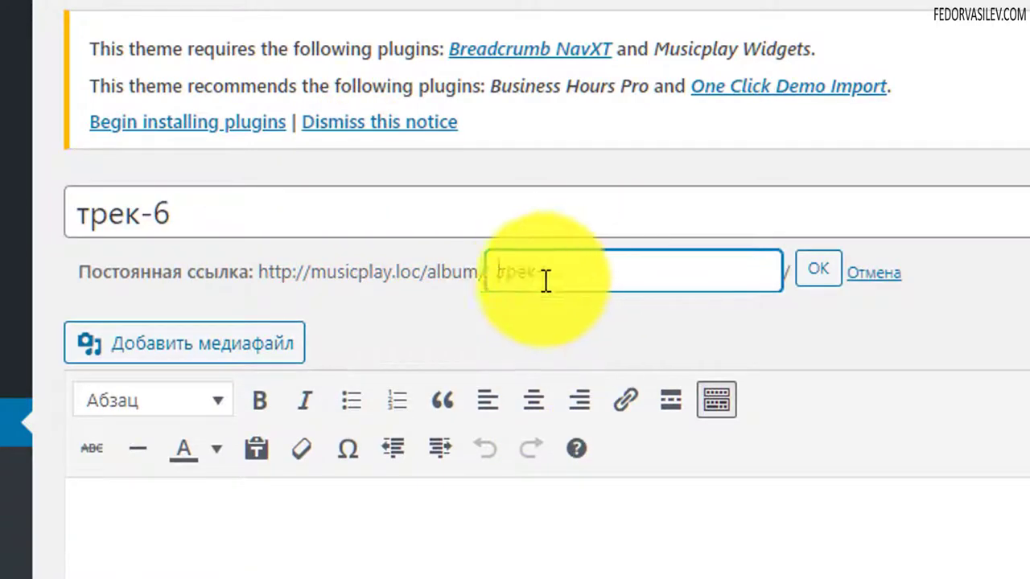
click(587, 270)
drag(588, 271, 476, 277)
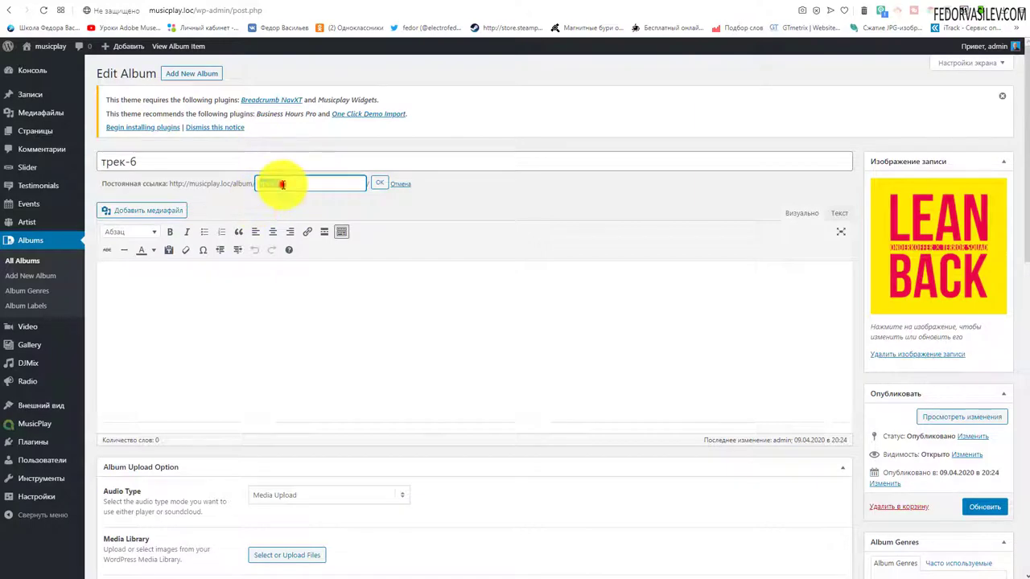
drag(286, 187, 256, 185)
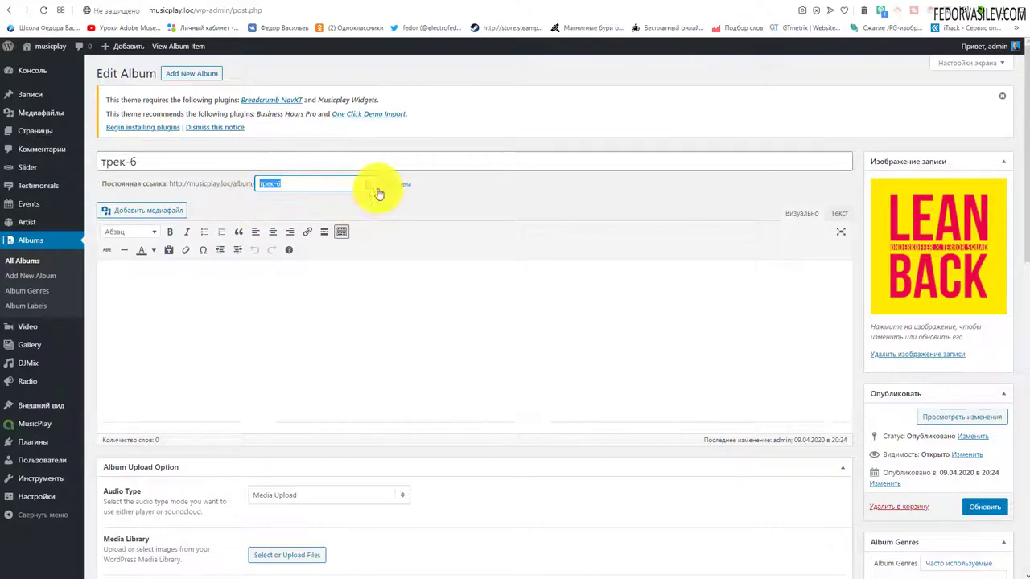
click(450, 186)
Search the plugin catalogue for Cyr-To-Lat and activate that plugin.
mouse_move(81, 476)
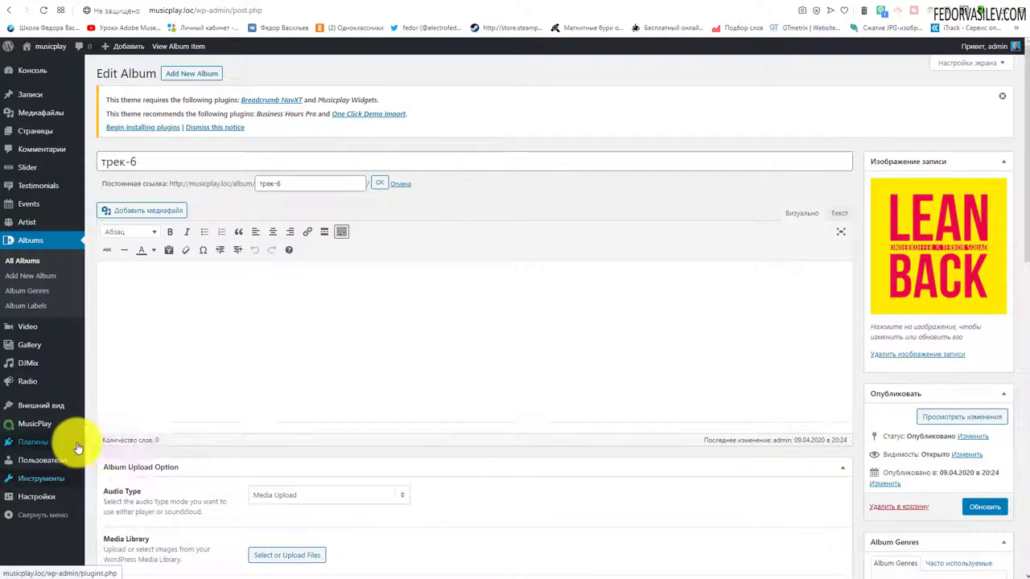
mouse_move(30, 452)
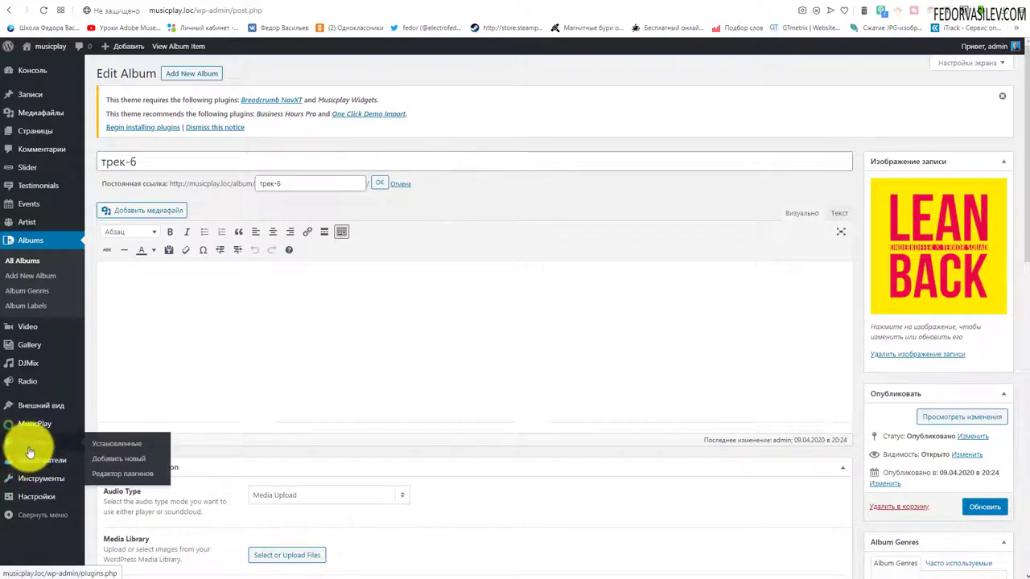
click(103, 458)
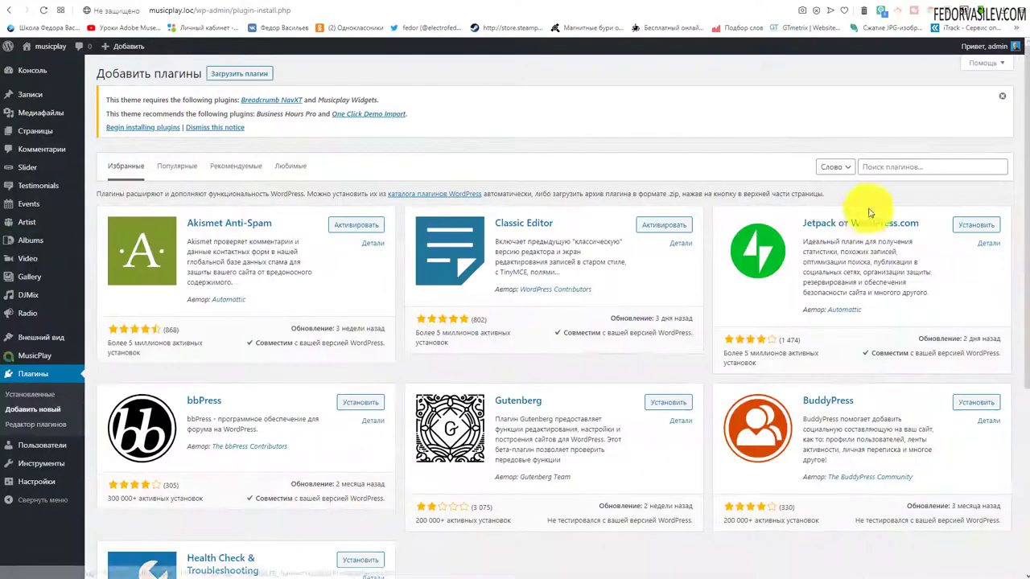
click(874, 167)
right_click(868, 168)
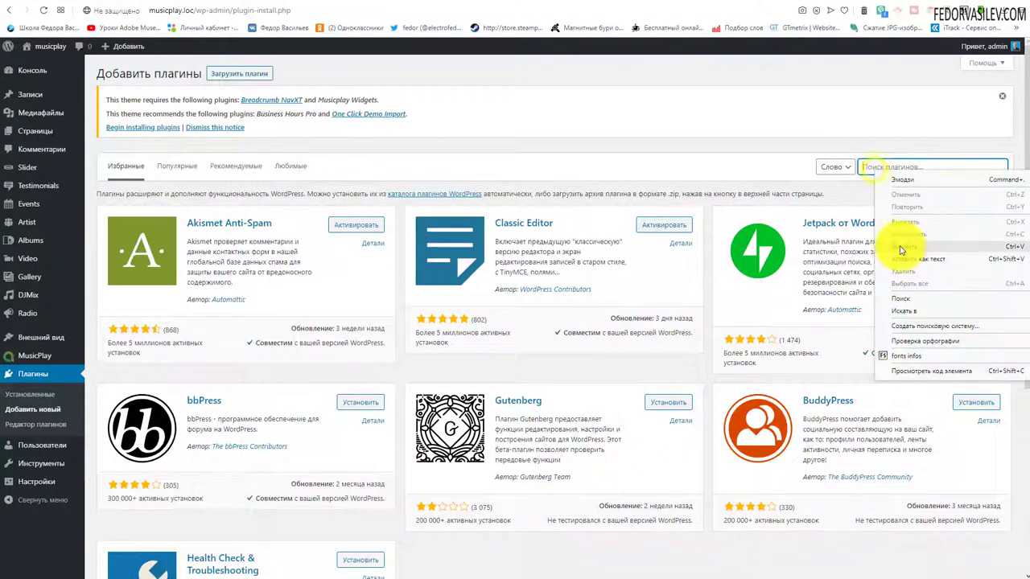
click(902, 248)
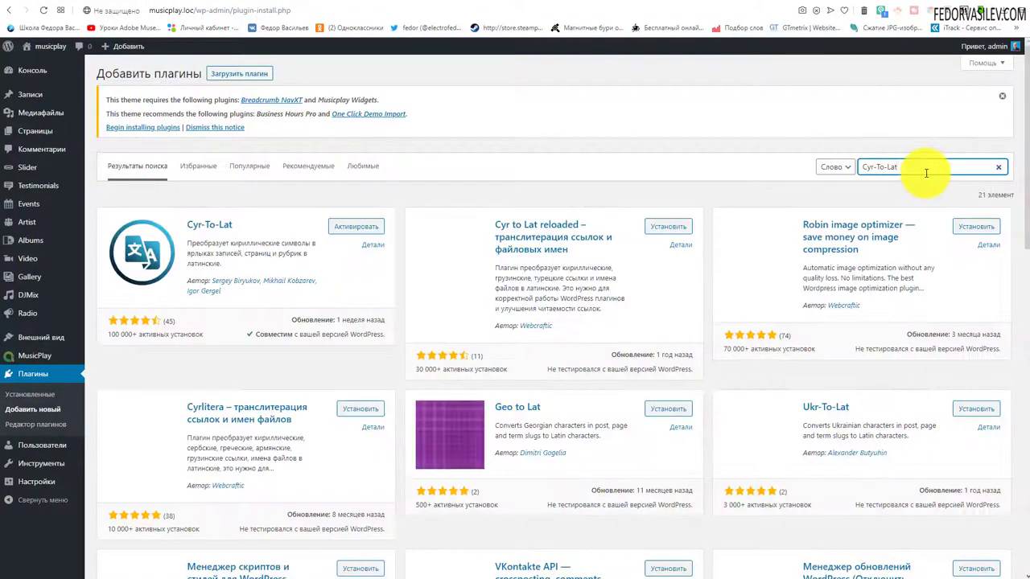
triple_click(925, 167)
click(637, 147)
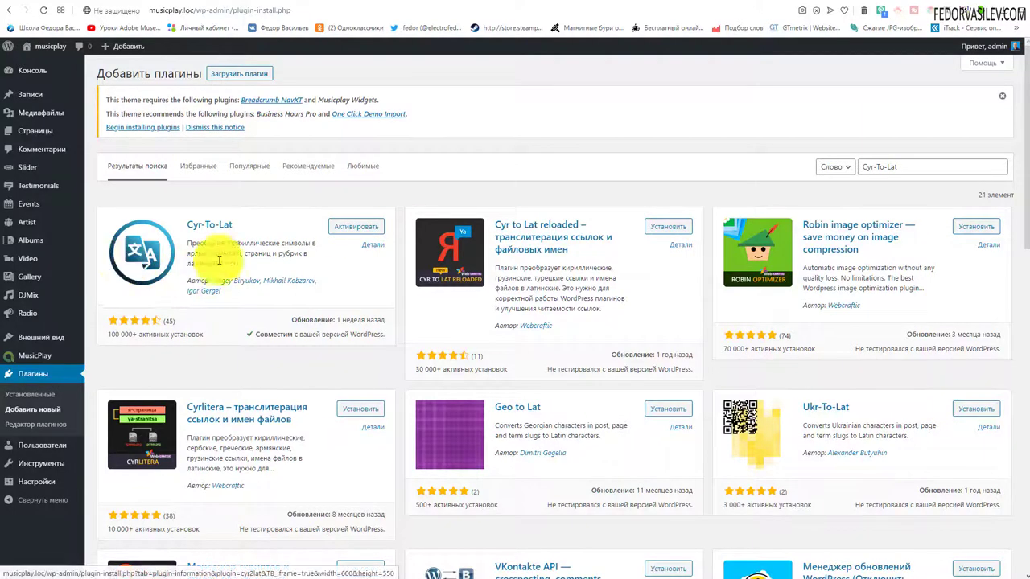
click(344, 226)
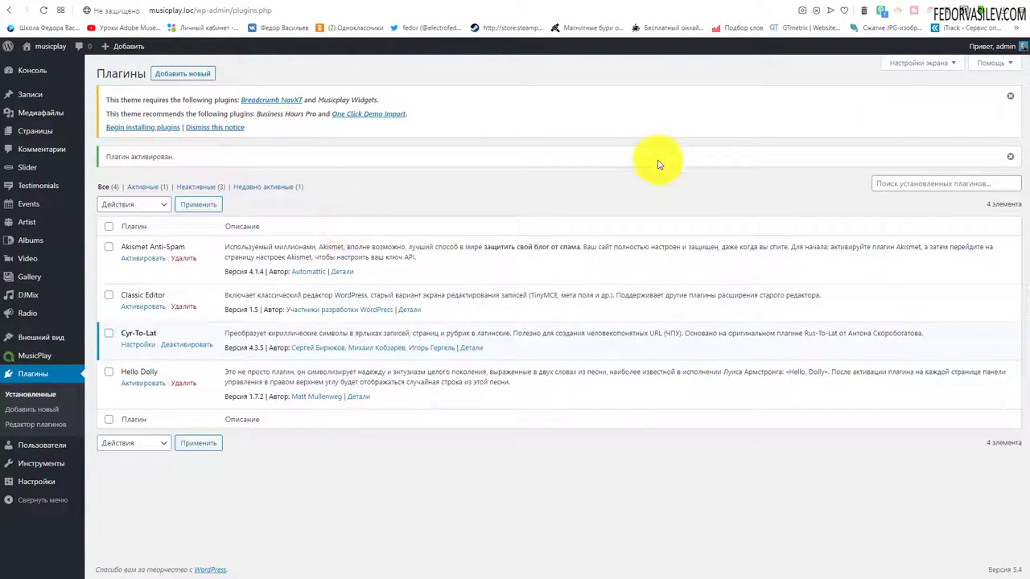
Open the Cyr-To-Lat plugin's settings and review its transliteration tables and slug conversion option.
click(133, 350)
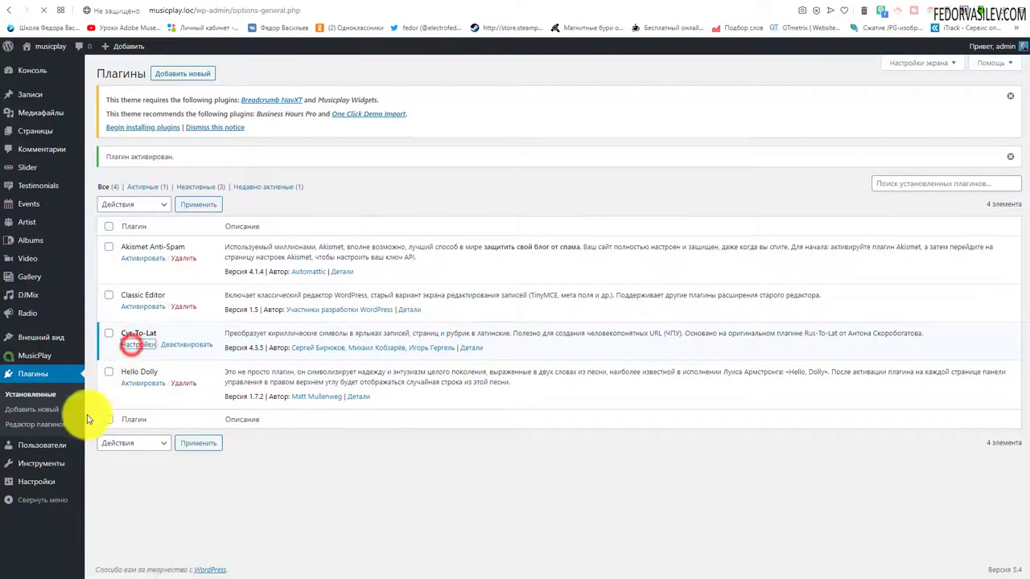
scroll(197, 346, down, 1)
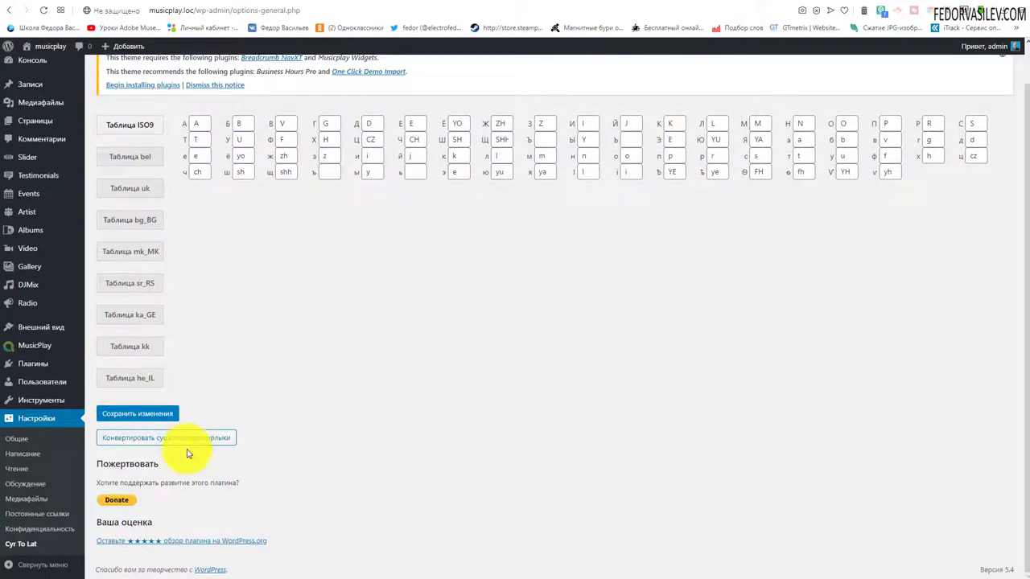
scroll(242, 290, up, 1)
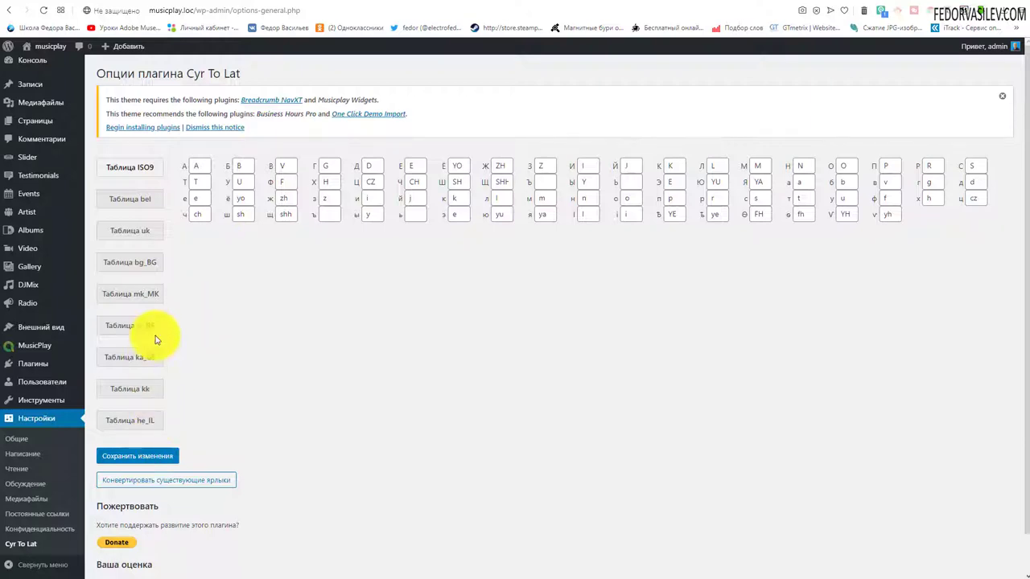
Open the трек-6 album for editing from the list of all albums.
mouse_move(54, 287)
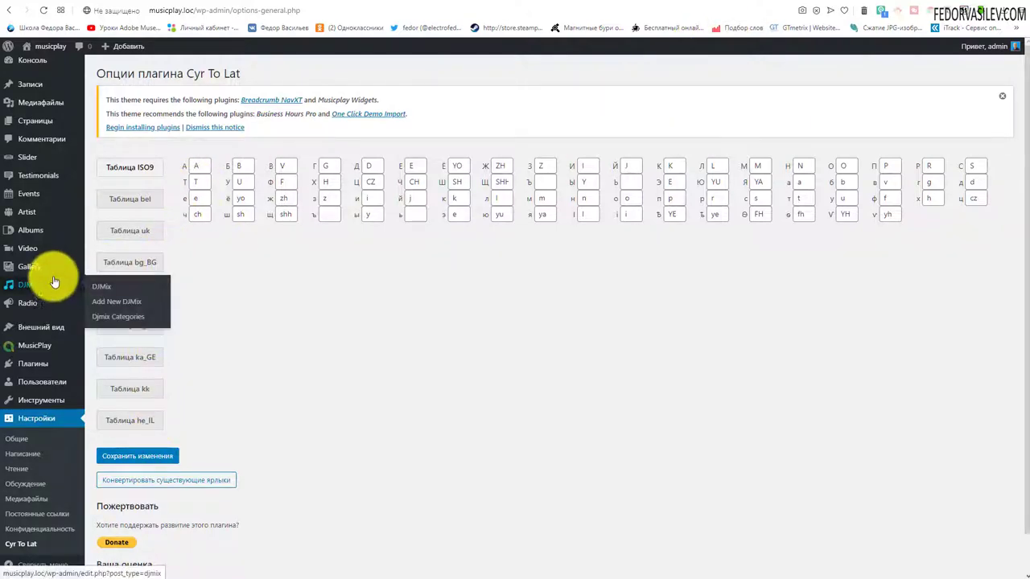
mouse_move(27, 221)
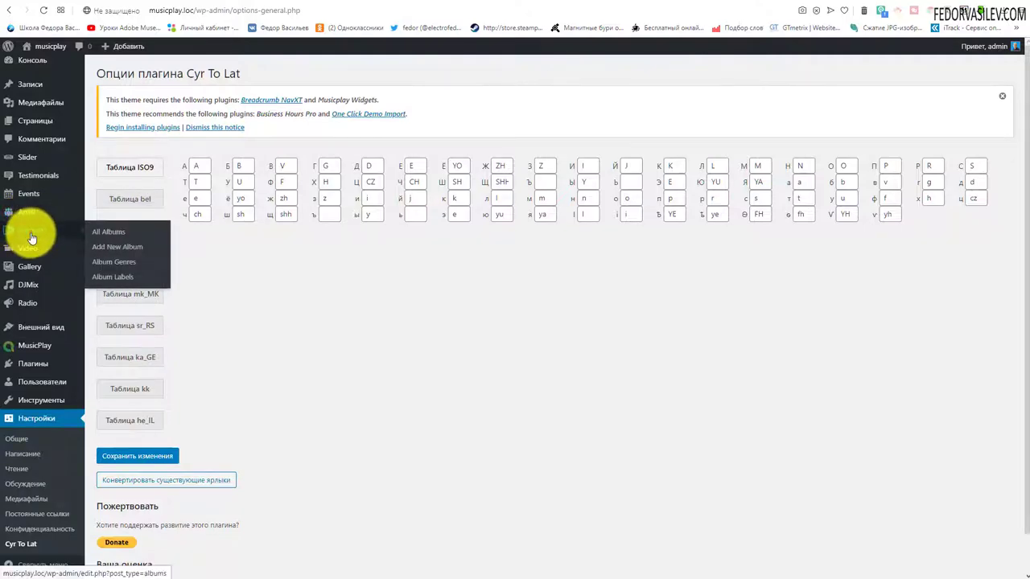
click(28, 235)
click(134, 216)
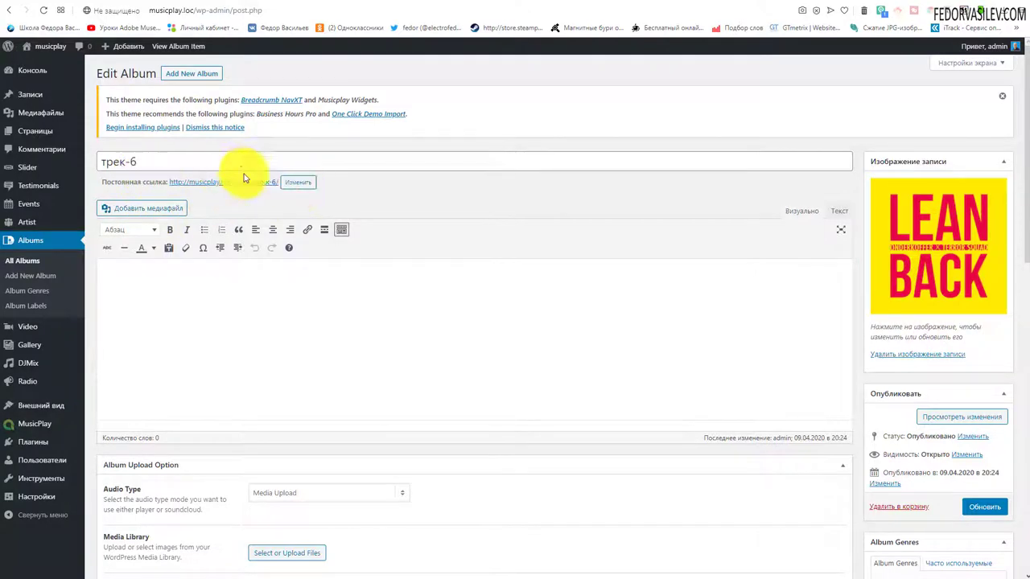
Change the album's title to трекер and update the published album.
click(299, 183)
triple_click(163, 164)
text(тек)
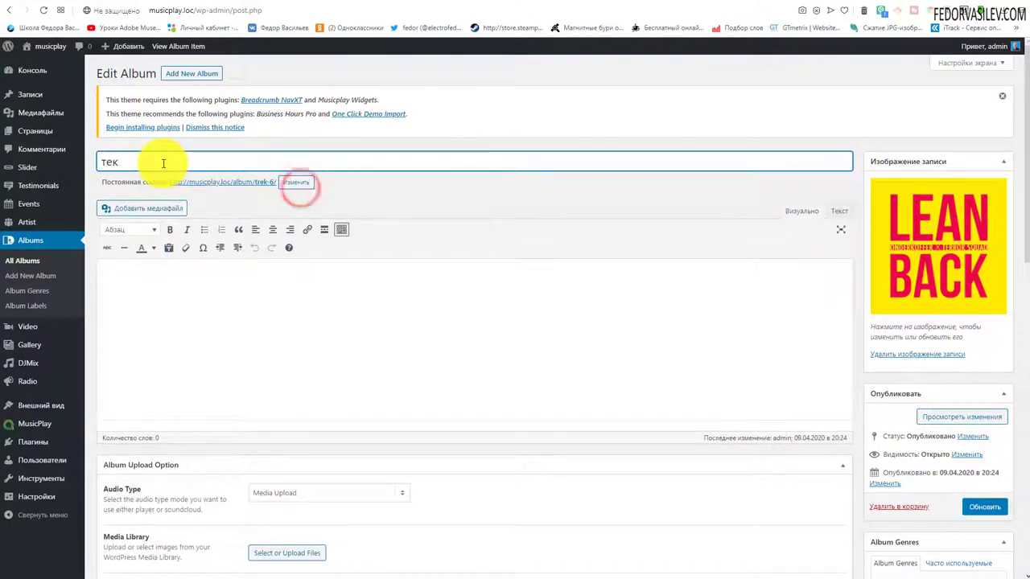
key(BackSpace)
key(BackSpace)
text(рекер)
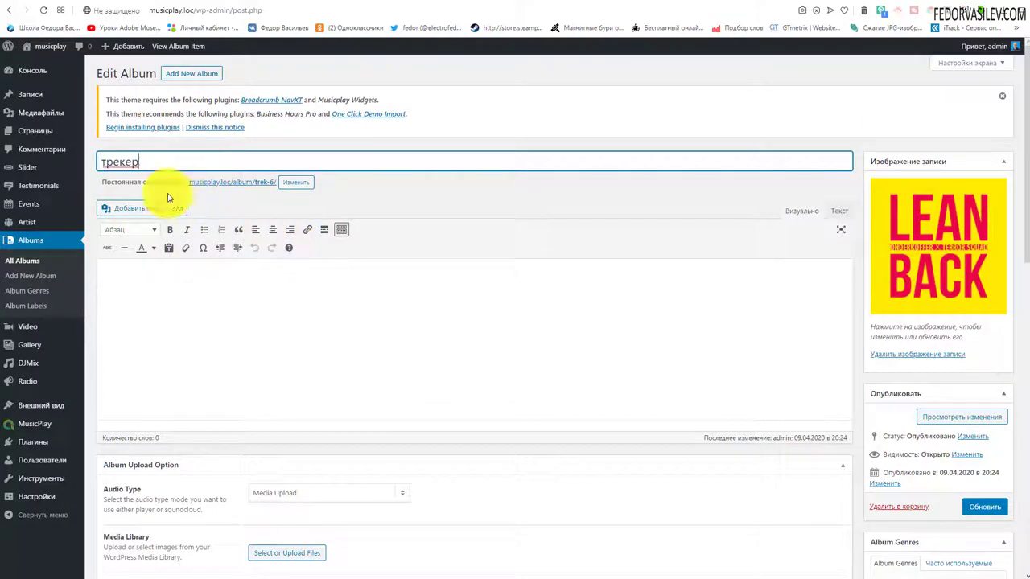
click(984, 507)
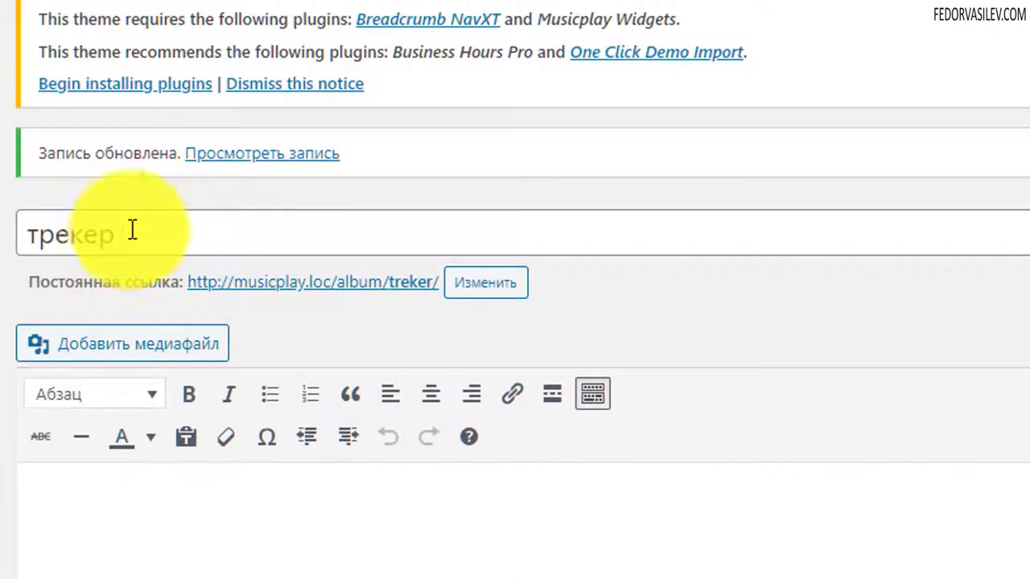
Compare the updated album's title with its permalink slug, and leave the slug as it is.
double_click(132, 229)
click(940, 142)
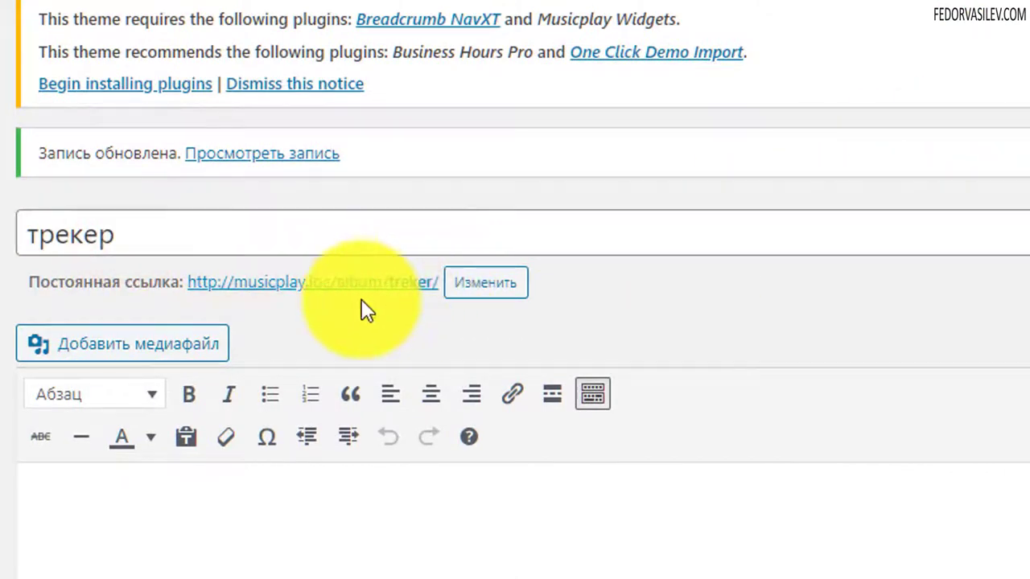
click(485, 283)
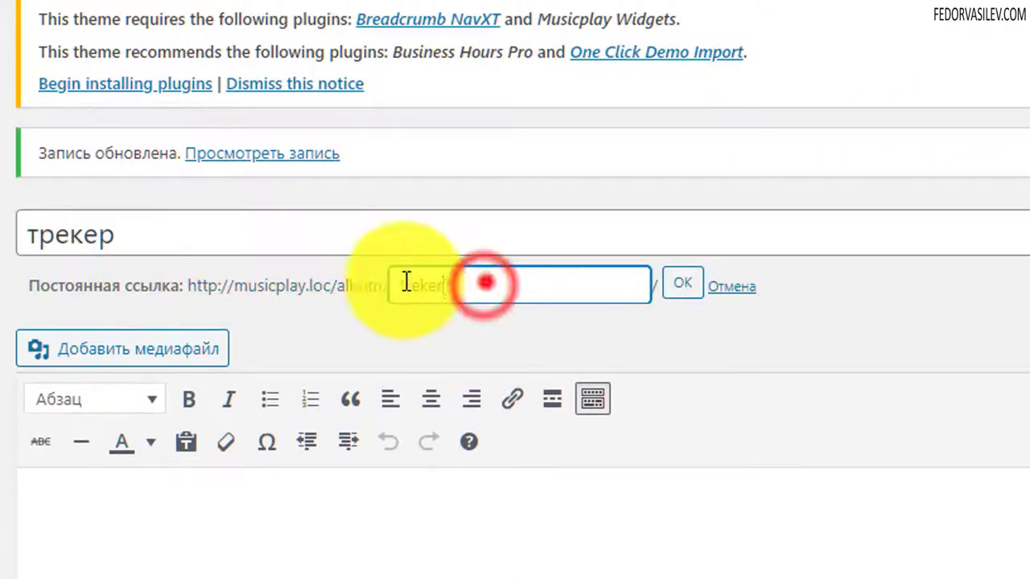
click(684, 283)
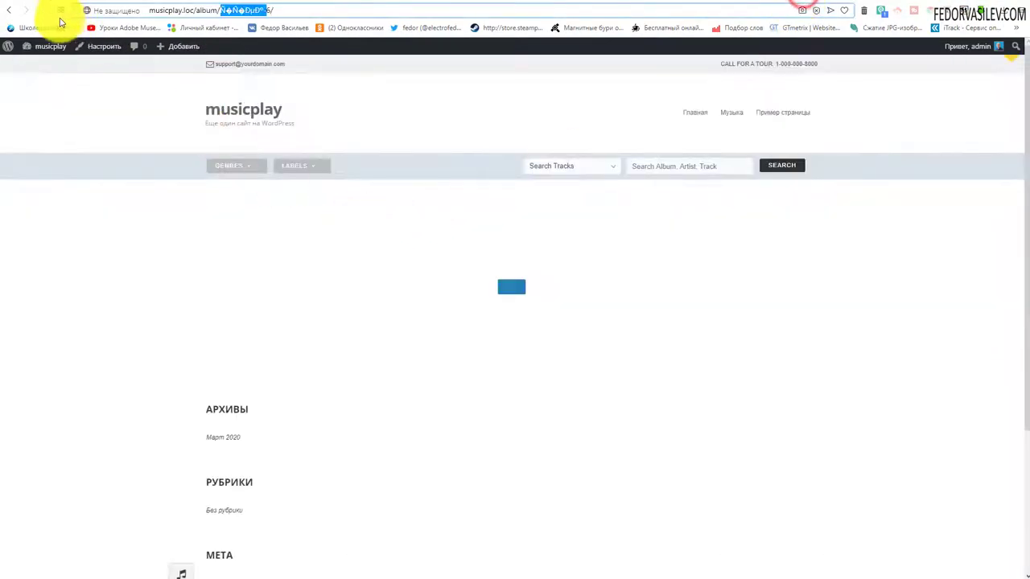
Reload the album's old address on the site and open the renamed трекер album from the Electro page.
click(44, 10)
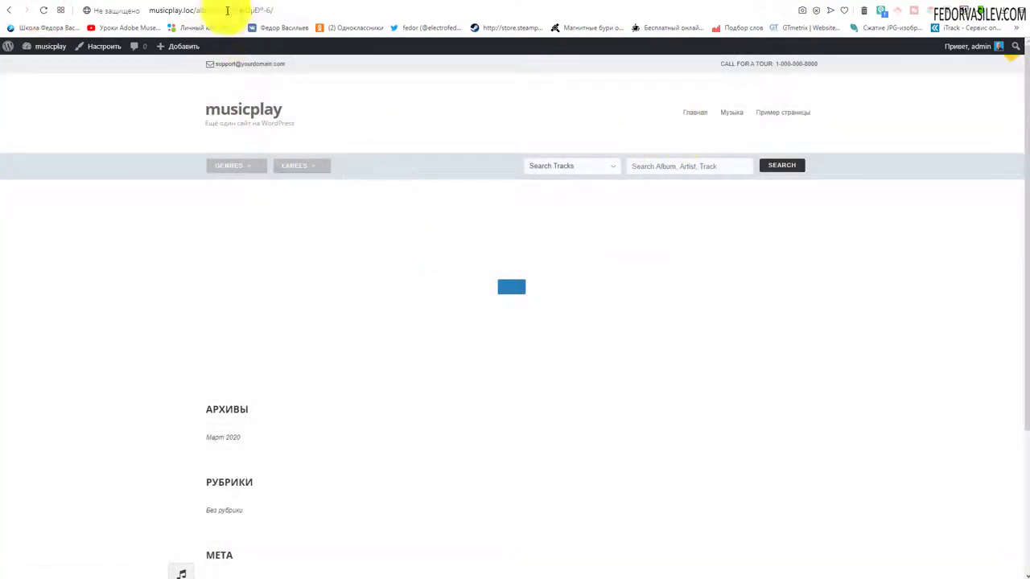
drag(221, 11, 283, 10)
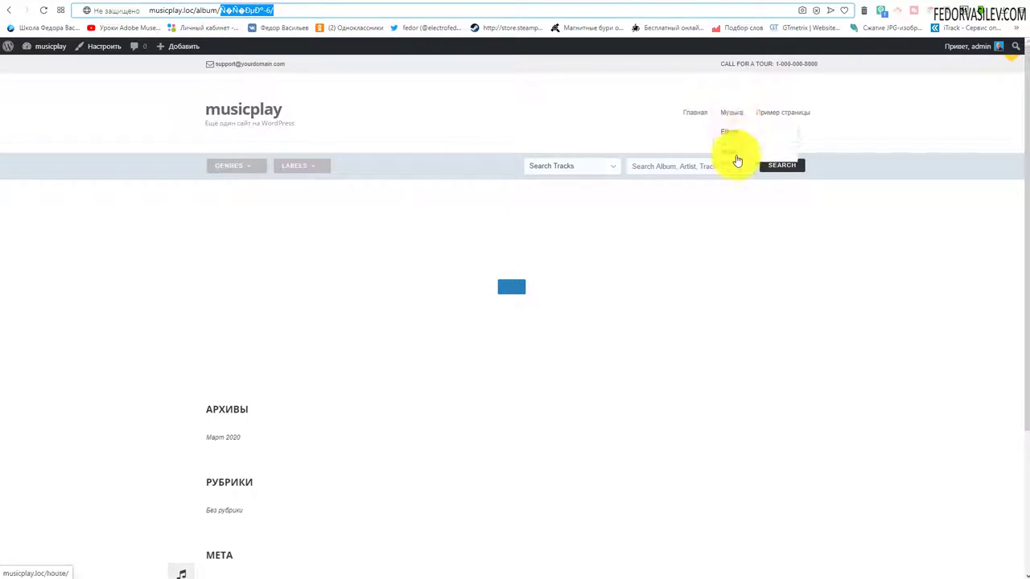
click(730, 132)
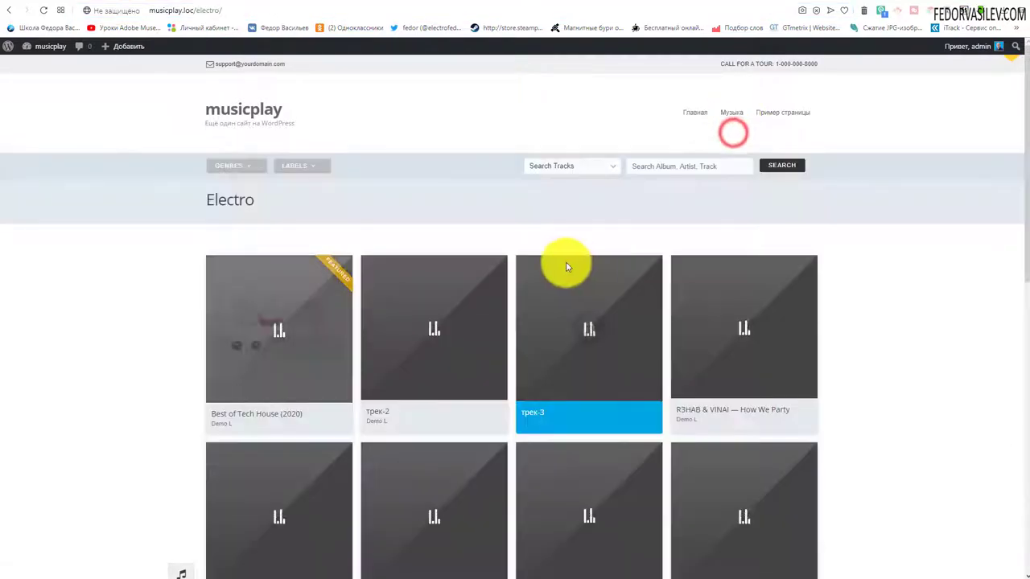
scroll(287, 377, down, 5)
click(281, 367)
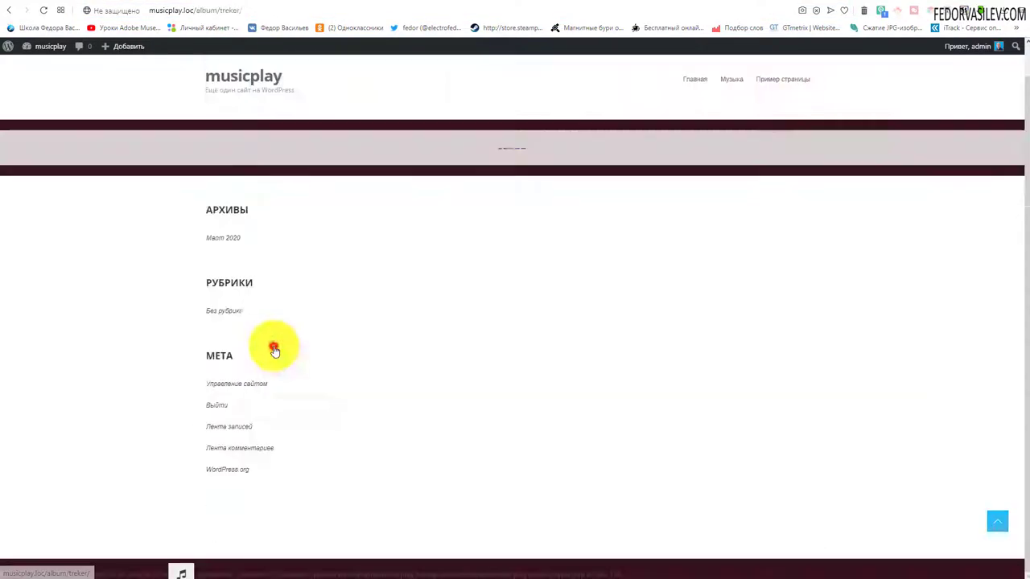
scroll(271, 345, down, 5)
scroll(759, 216, up, 5)
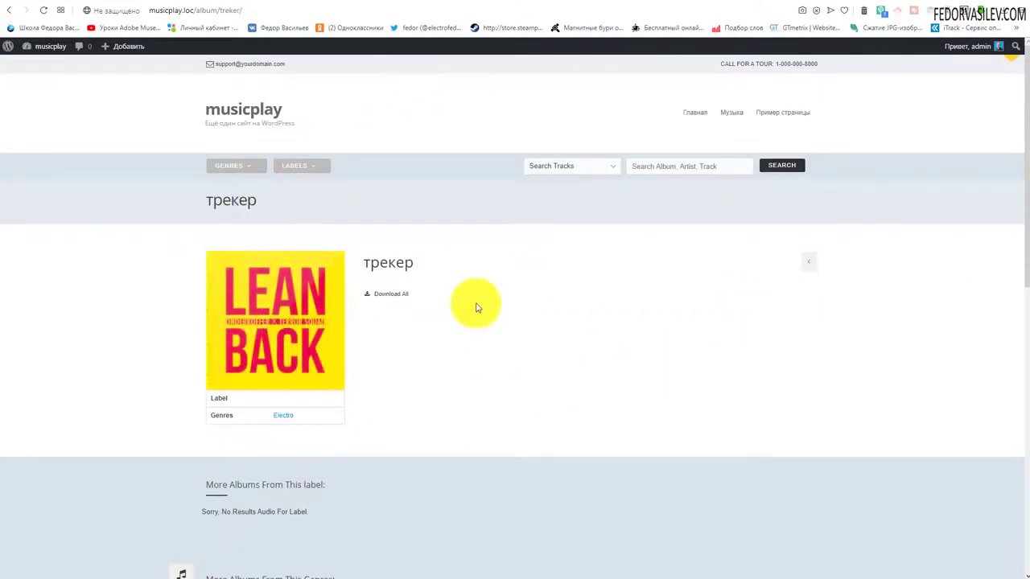
Compare the трекер heading on the album page with the slug after /album/ in the address.
drag(417, 262, 365, 268)
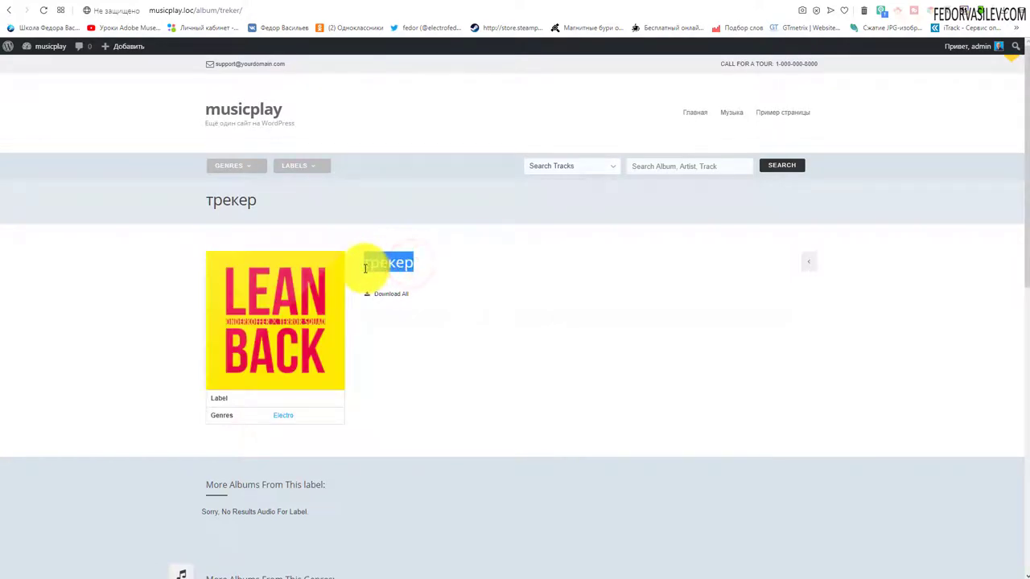
click(243, 12)
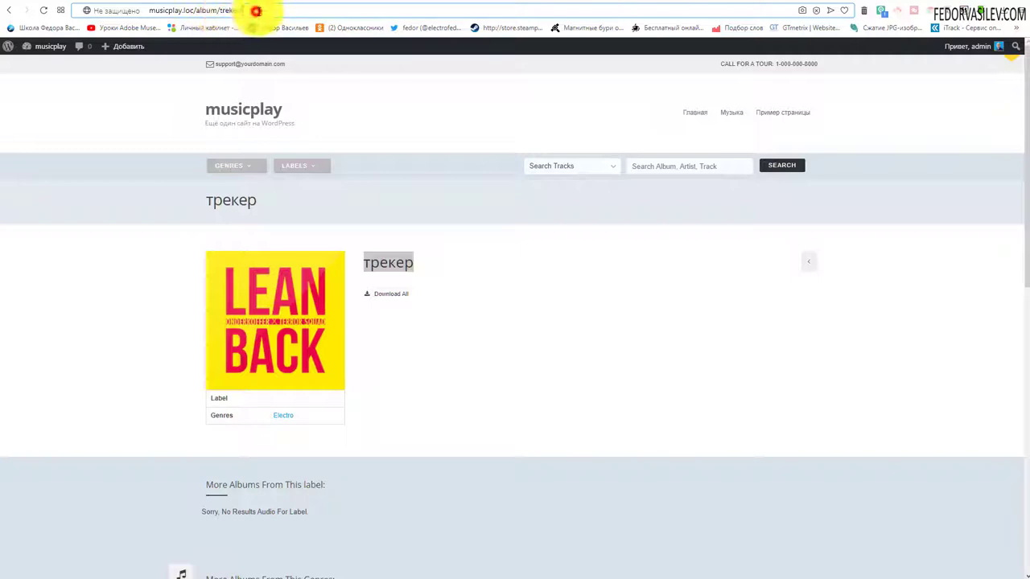
drag(261, 10, 221, 9)
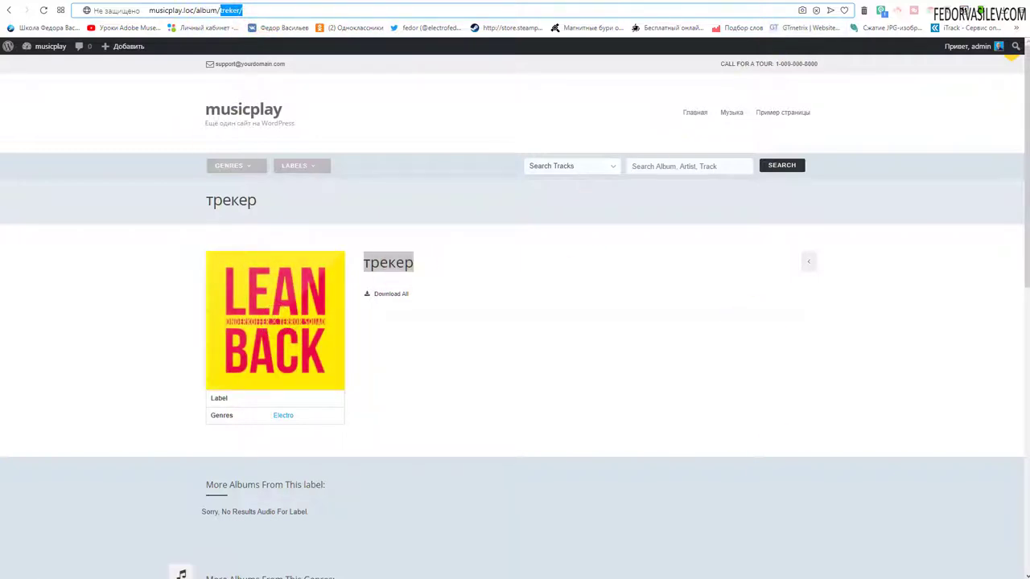
click(782, 310)
Return to the site's Electro page and look through its album grid.
mouse_move(725, 117)
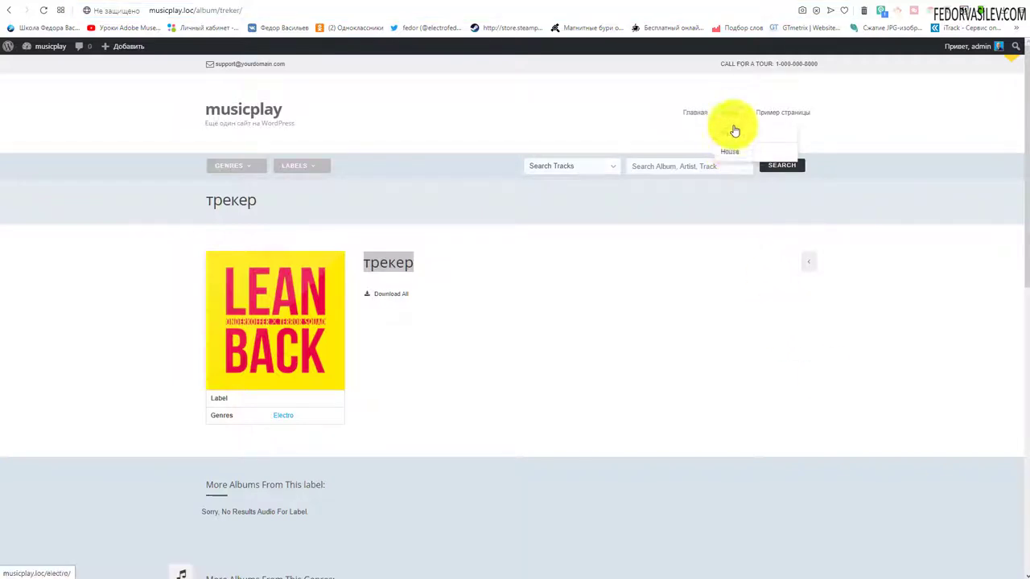
click(734, 137)
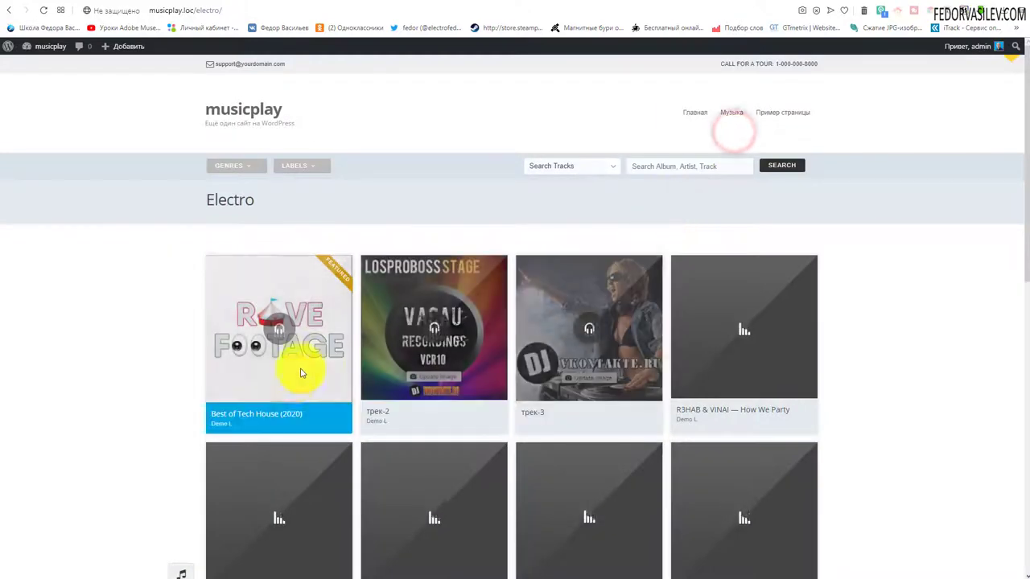
scroll(276, 354, down, 3)
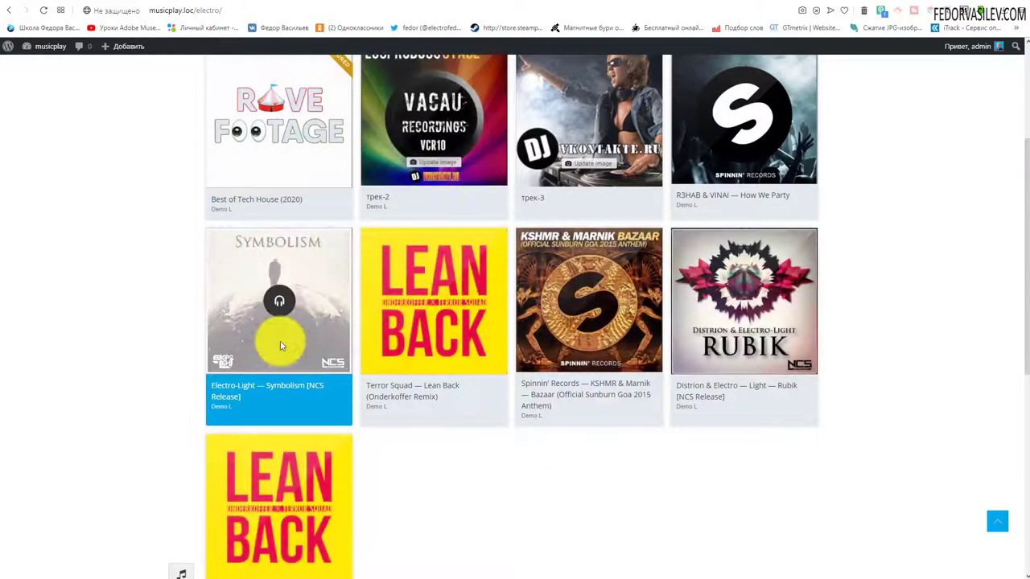
Leave the site's Electro page, return to the WordPress admin and open the Electro page for editing from the pages list.
scroll(278, 346, up, 3)
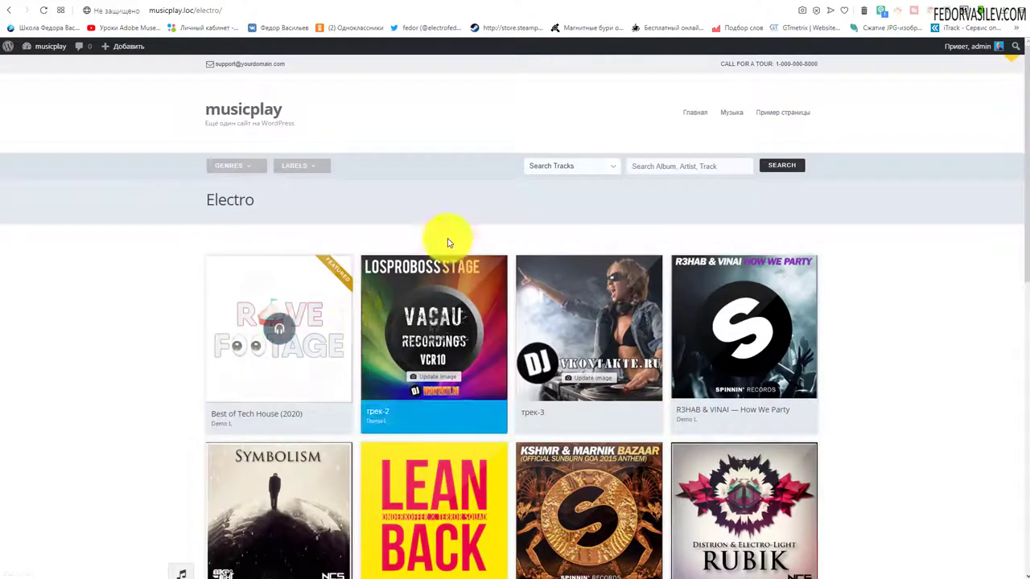
mouse_move(732, 118)
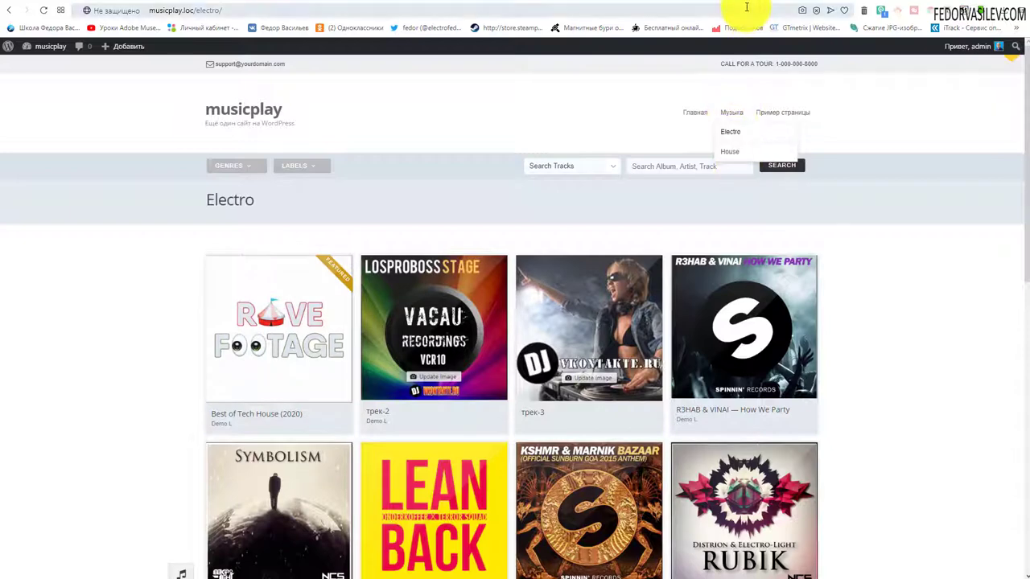
click(748, 5)
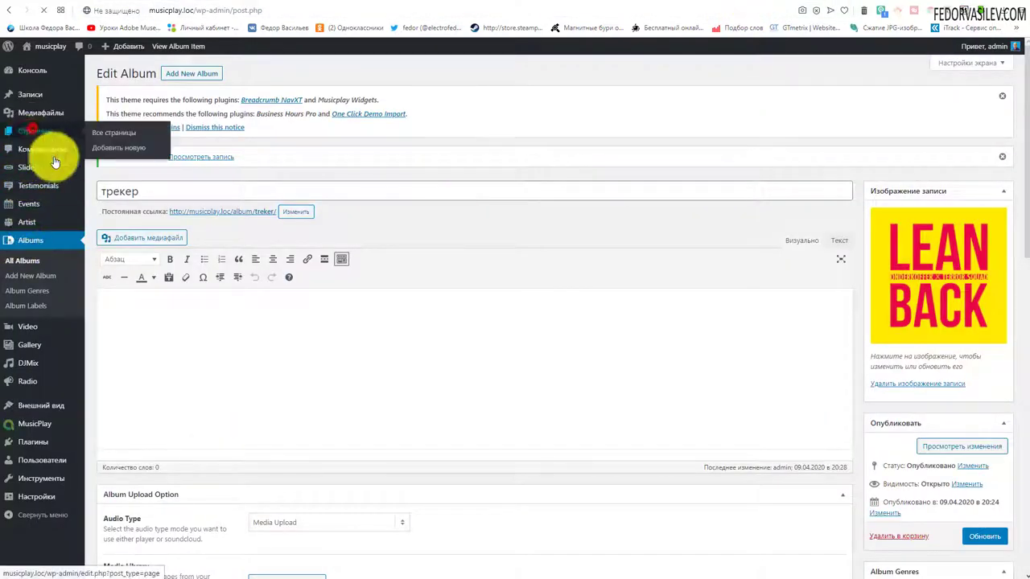
click(36, 131)
click(125, 214)
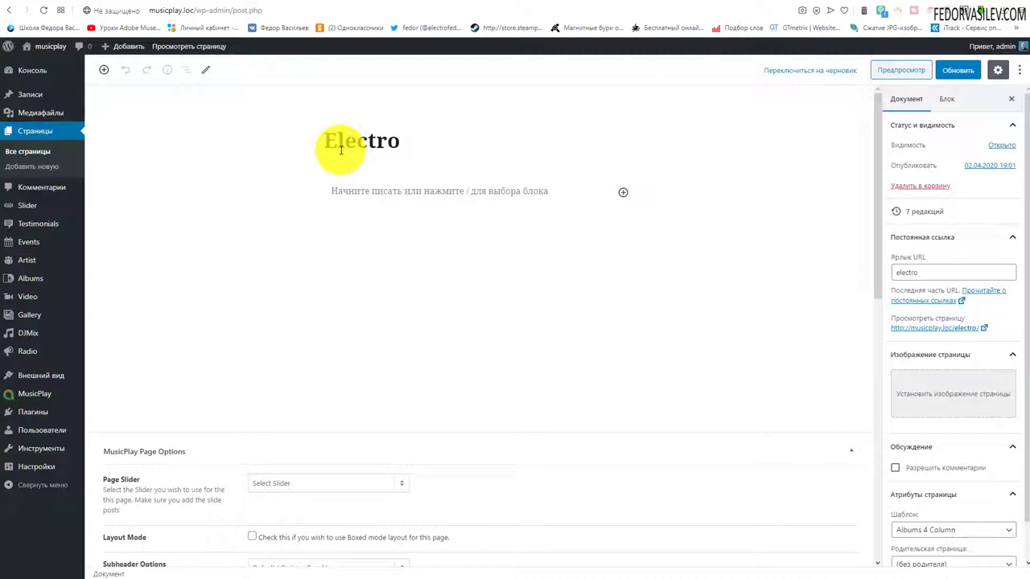
Look through the Electro page's MusicPlay options and the Shortcodes Generator list without choosing a shortcode.
scroll(372, 302, down, 2)
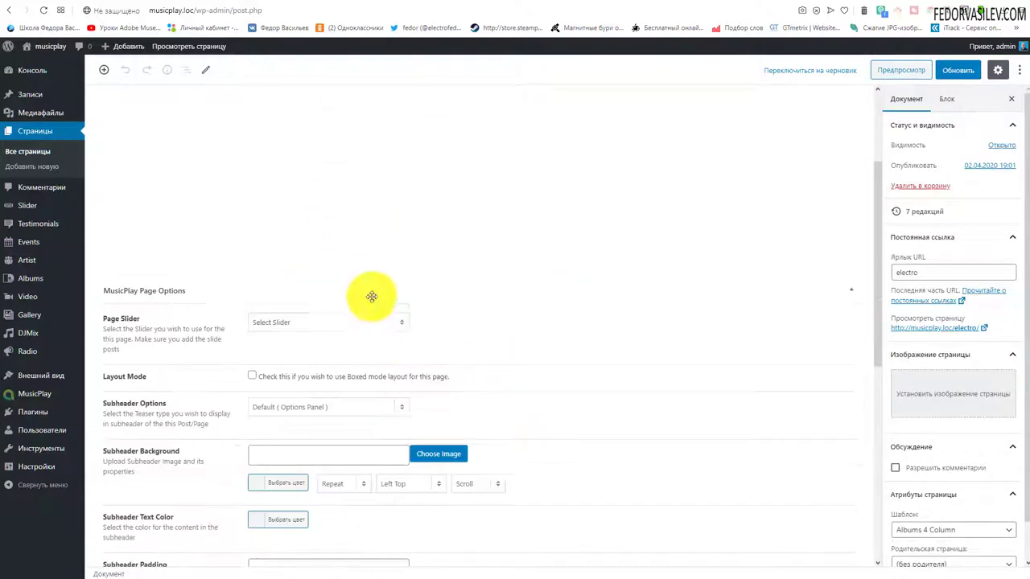
scroll(372, 296, down, 5)
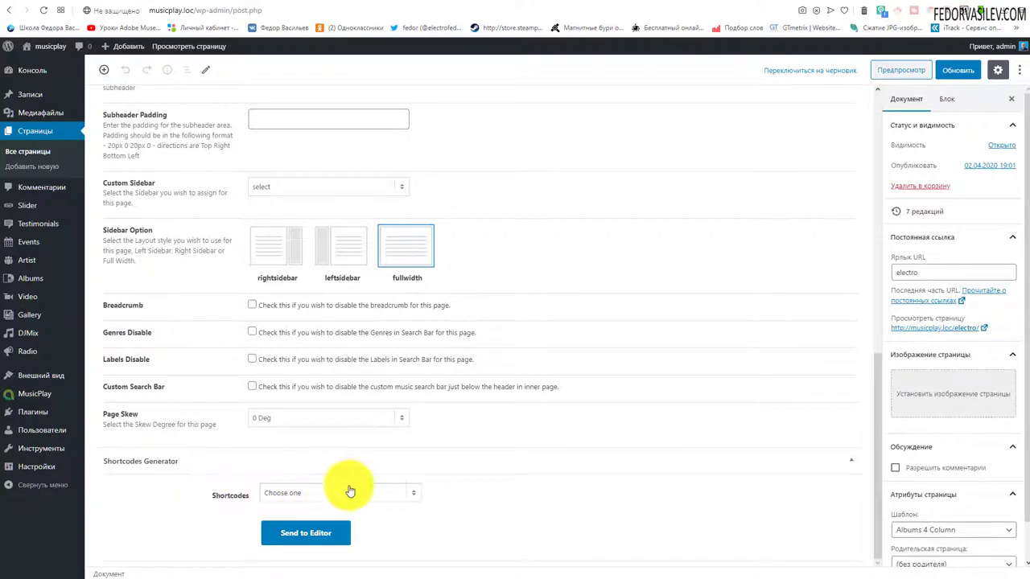
click(350, 492)
click(583, 512)
scroll(545, 425, up, 7)
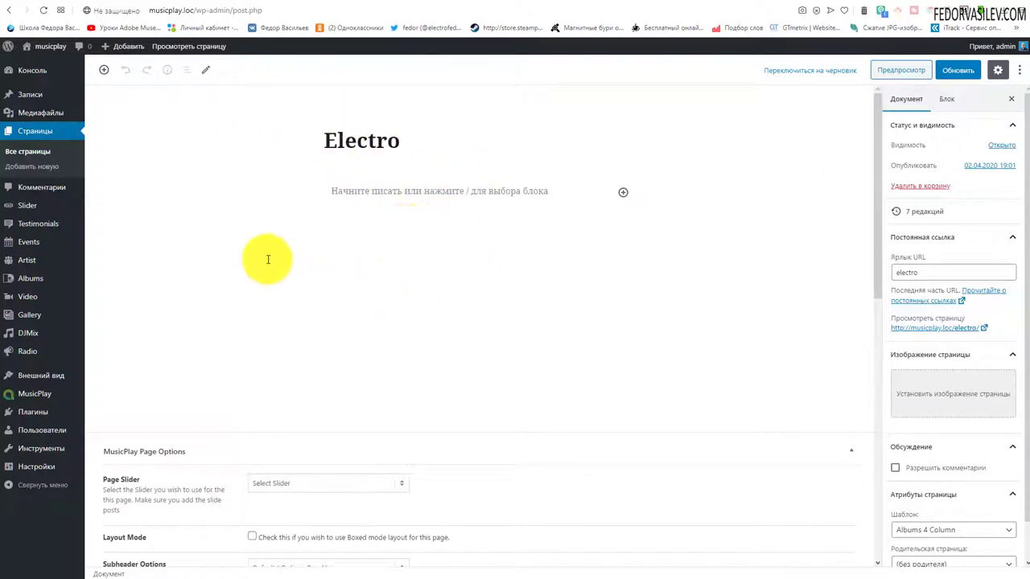
Set the Electro page's template to Шаблон по умолчанию and update the page.
scroll(944, 467, down, 1)
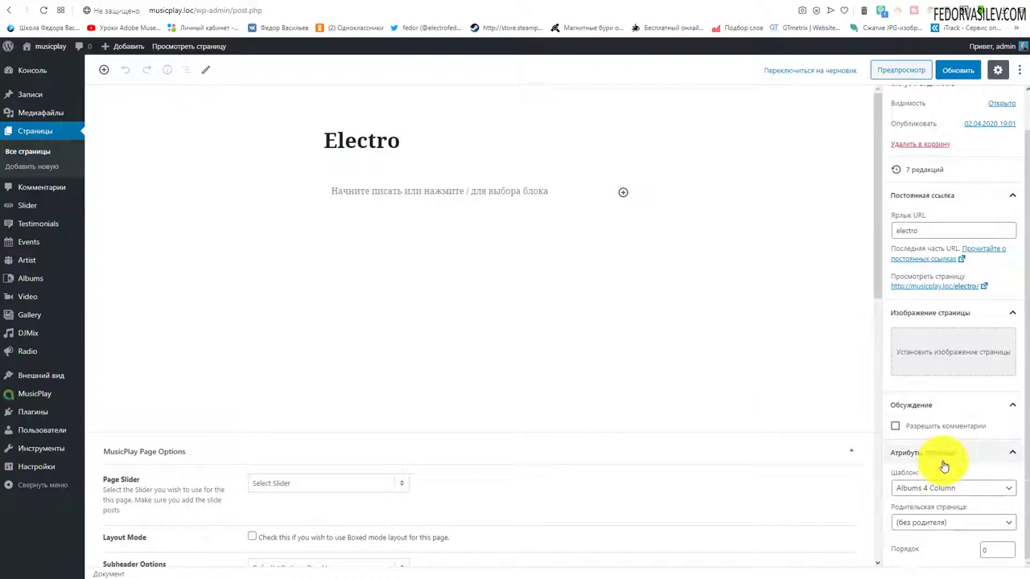
click(935, 490)
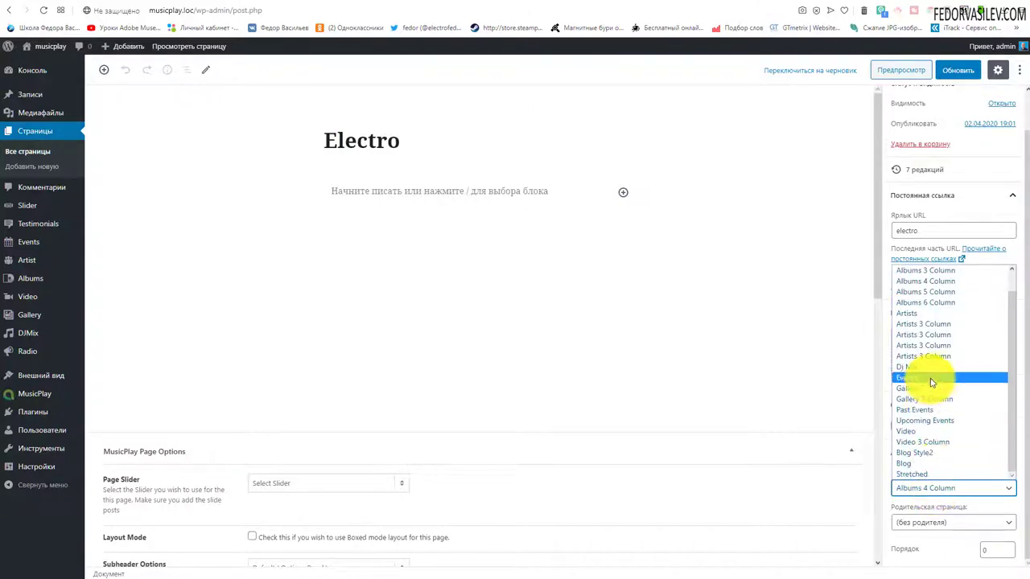
click(931, 272)
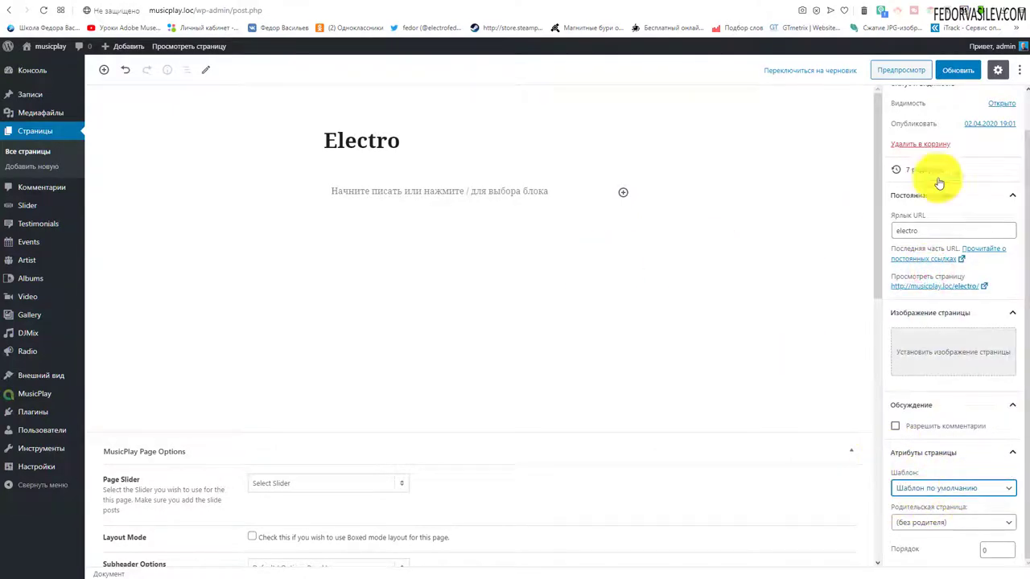
click(957, 71)
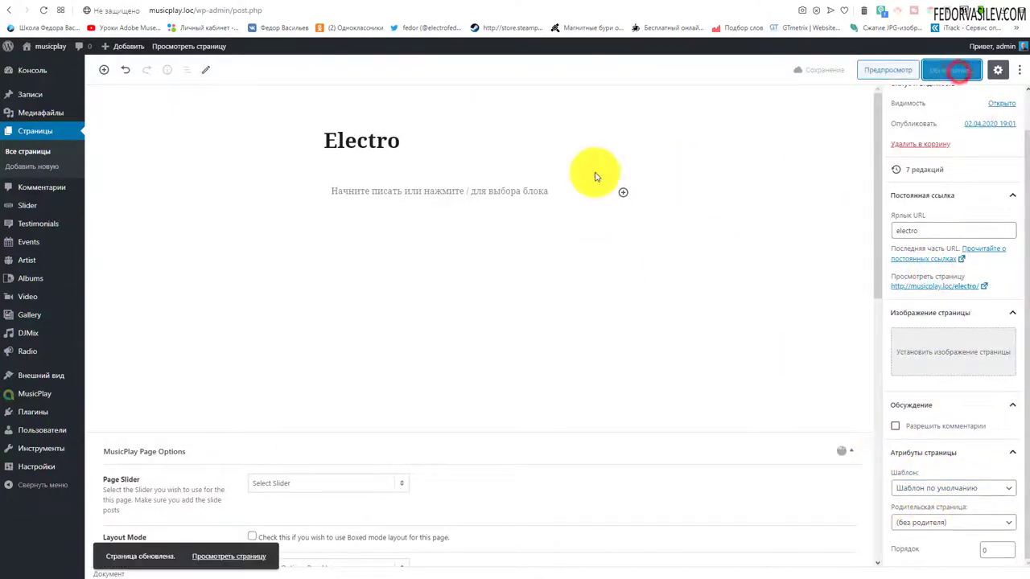
Open the House page for editing and cut the album shortcode out of its classic block.
click(40, 137)
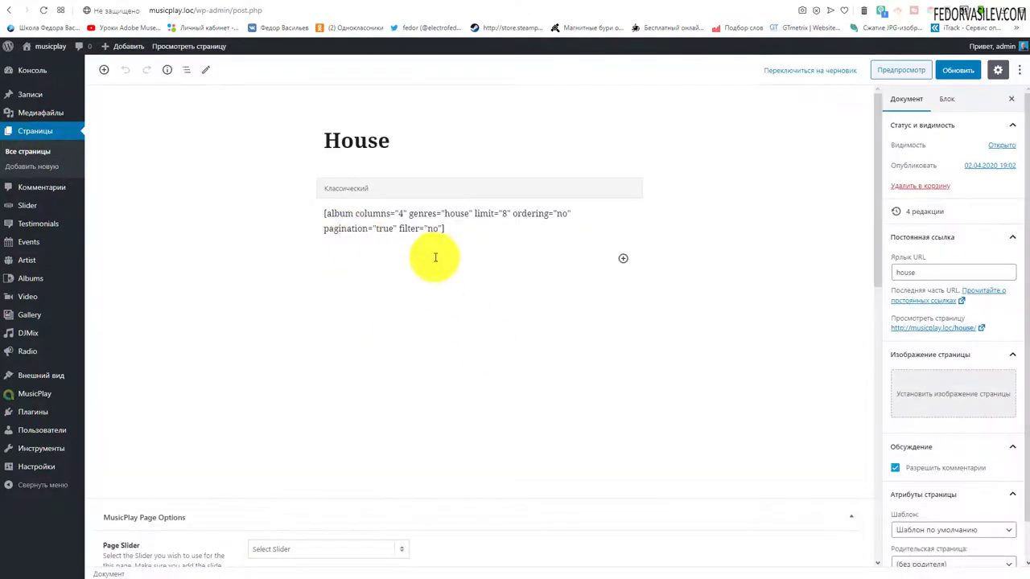
click(453, 232)
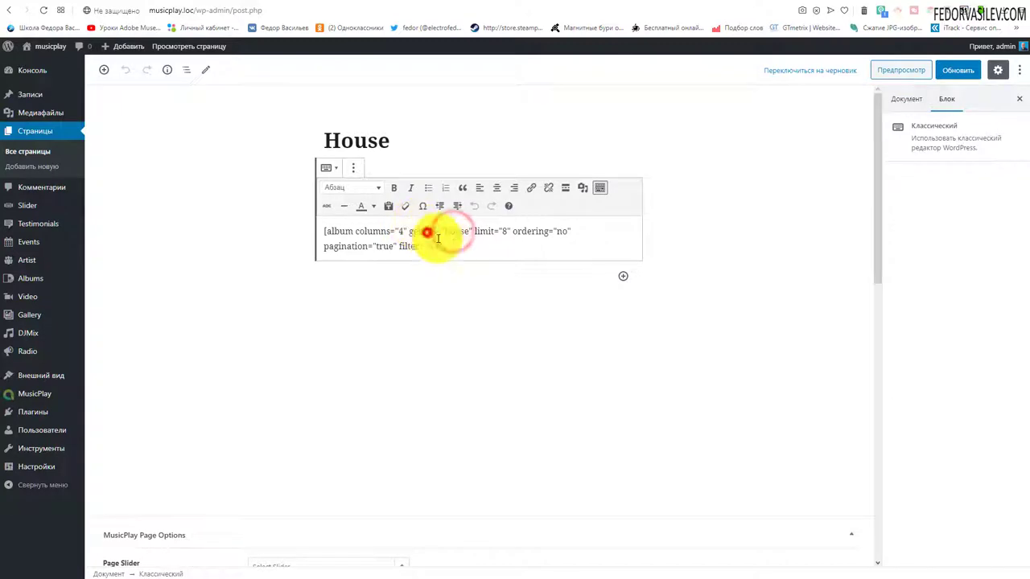
drag(446, 245, 317, 233)
key(ctrl+x)
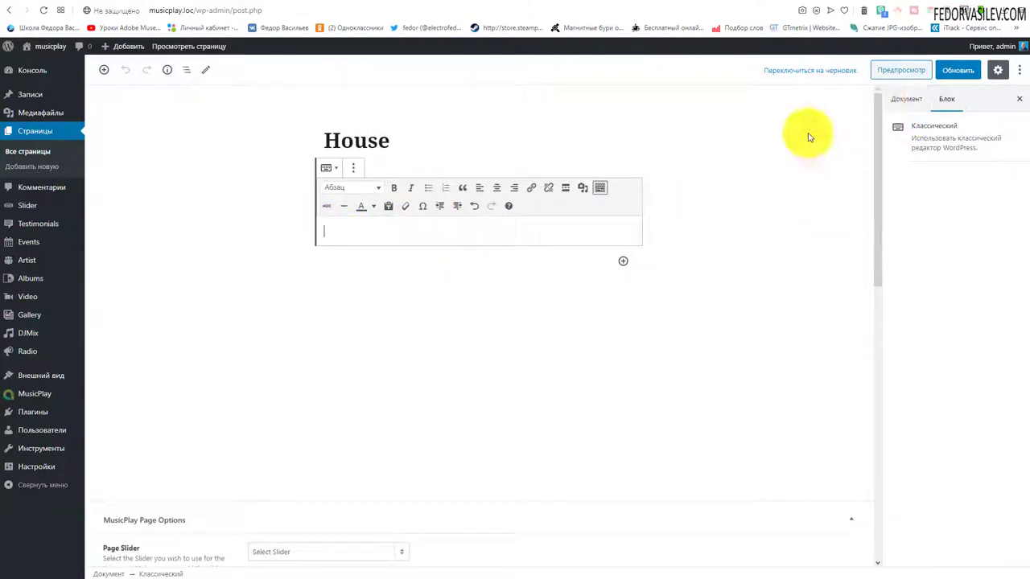
Check the House page's template in its page attributes, keep Шаблон по умолчанию and update the page.
click(917, 100)
scroll(942, 246, down, 1)
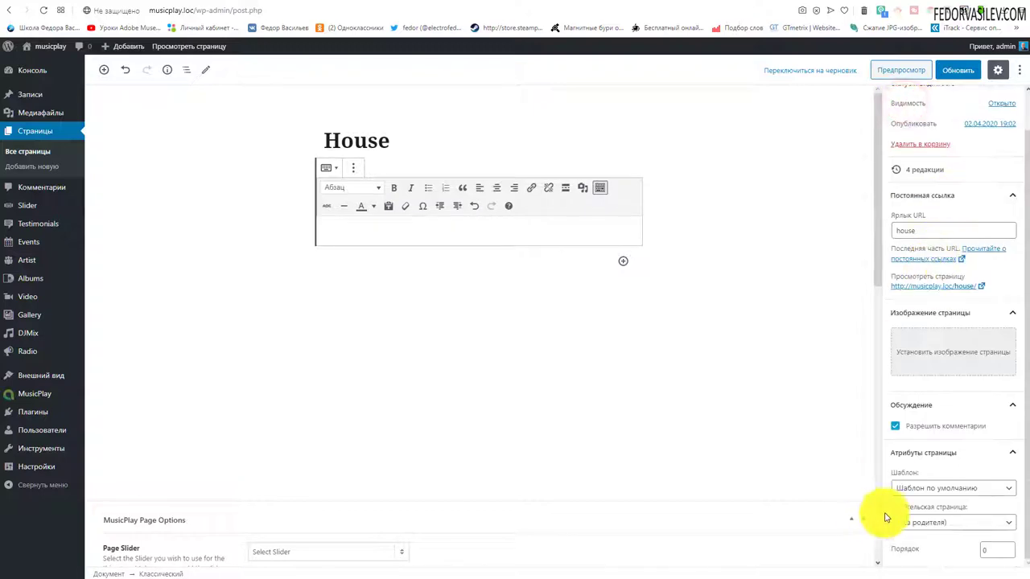
click(907, 491)
click(907, 491)
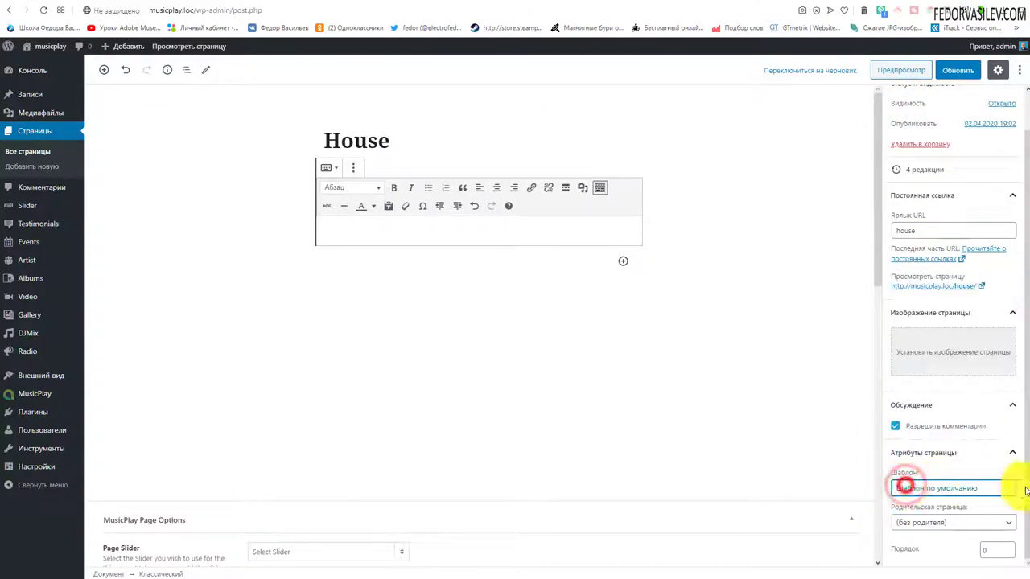
click(951, 77)
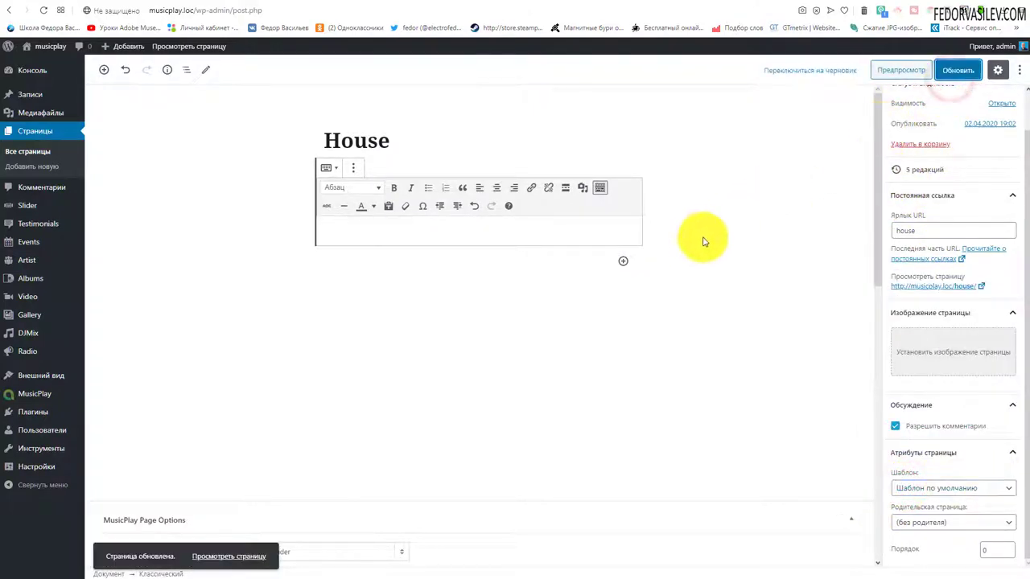
Search for Classic Editor among the plugins to add, using the name copied from the installed list, and activate that plugin.
mouse_move(45, 419)
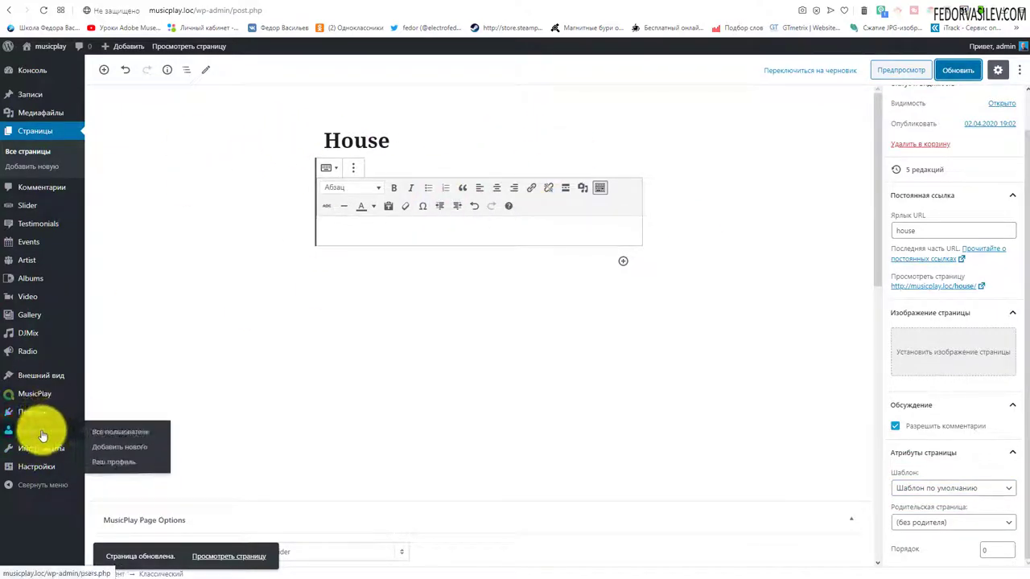
click(34, 411)
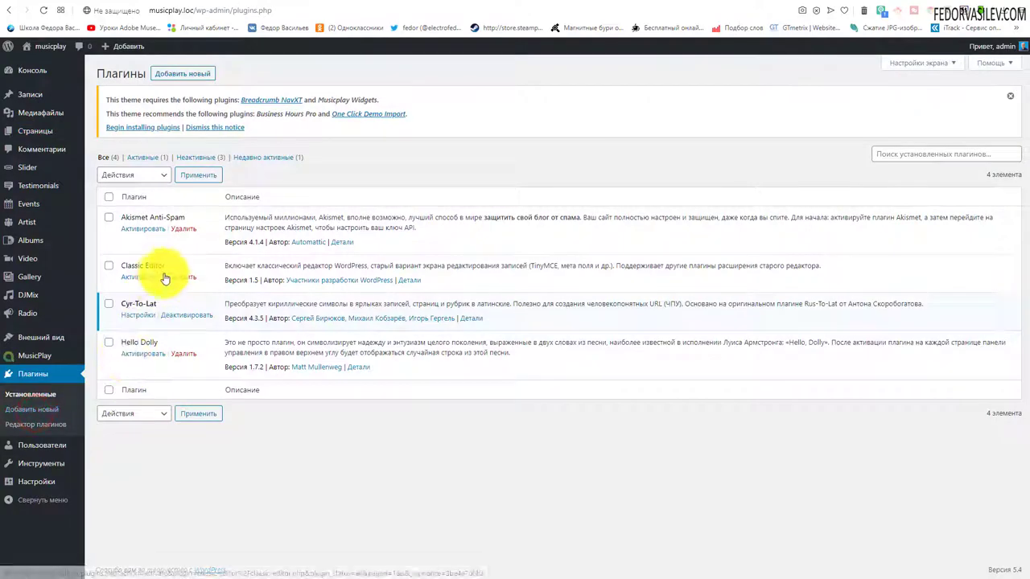
drag(173, 263, 134, 268)
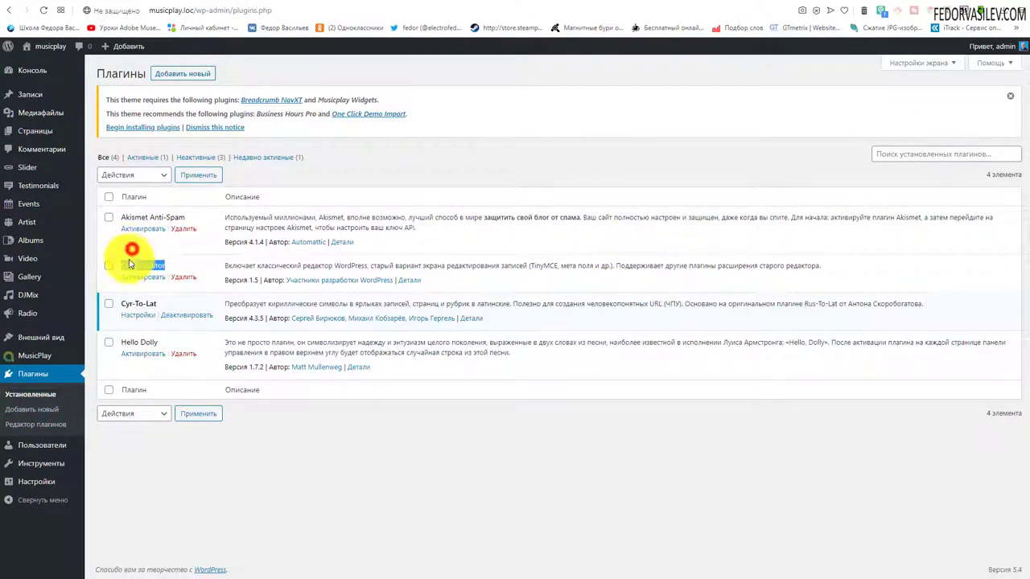
click(182, 75)
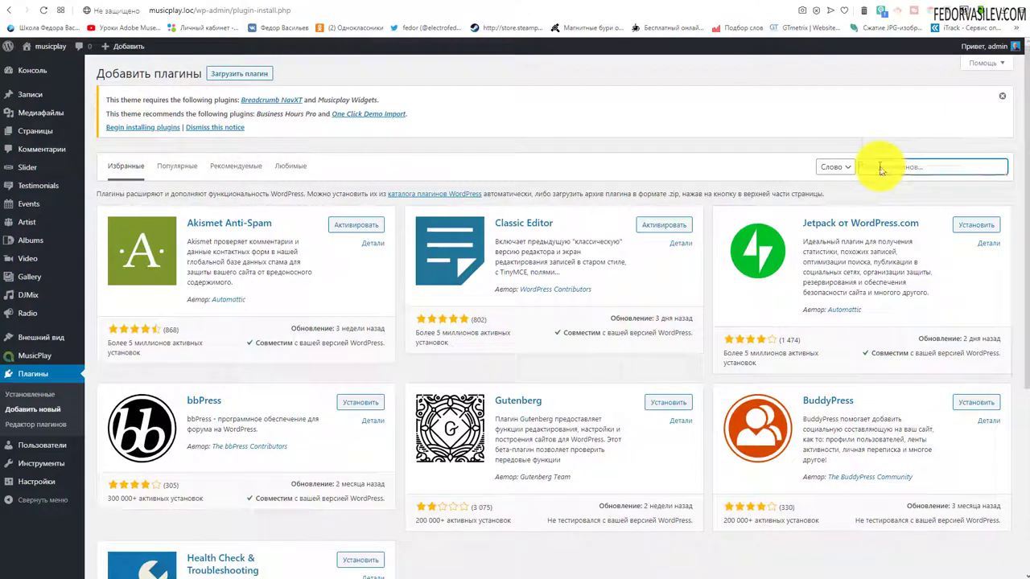
right_click(880, 169)
click(902, 244)
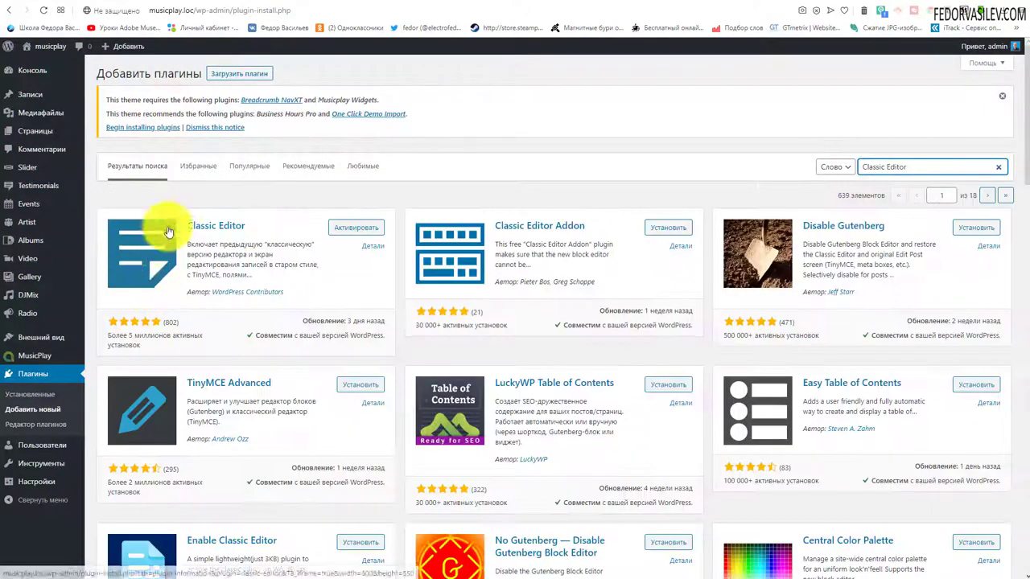
click(349, 229)
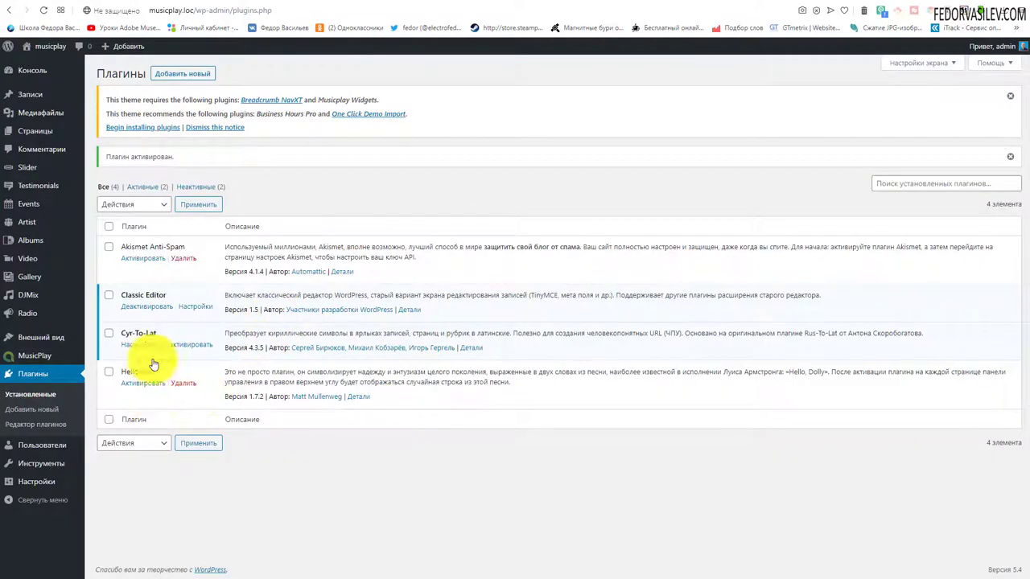
Open the Classic Editor plugin's settings and review the default editor and editor-switching options.
click(196, 306)
scroll(223, 298, down, 2)
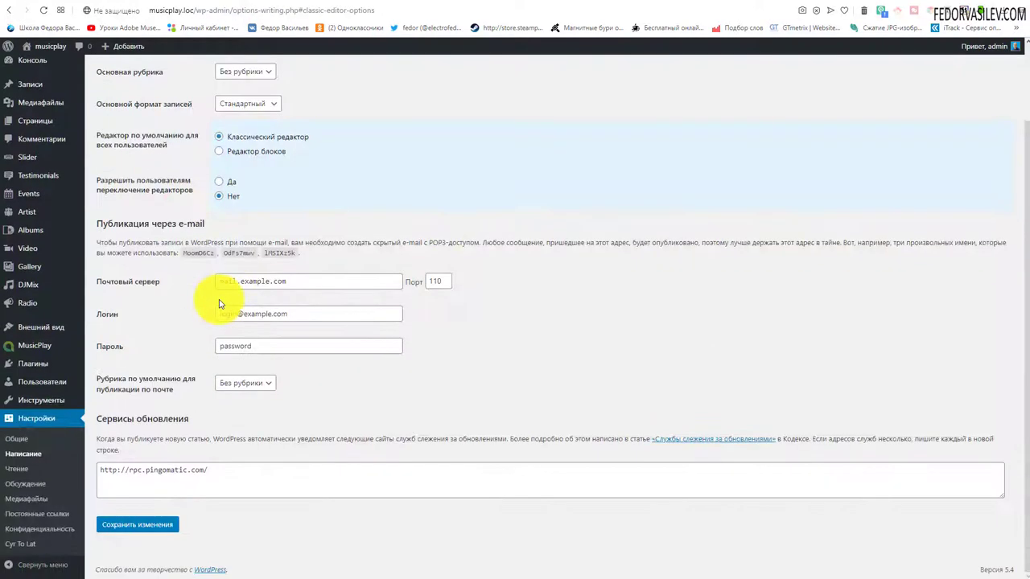
scroll(260, 315, up, 2)
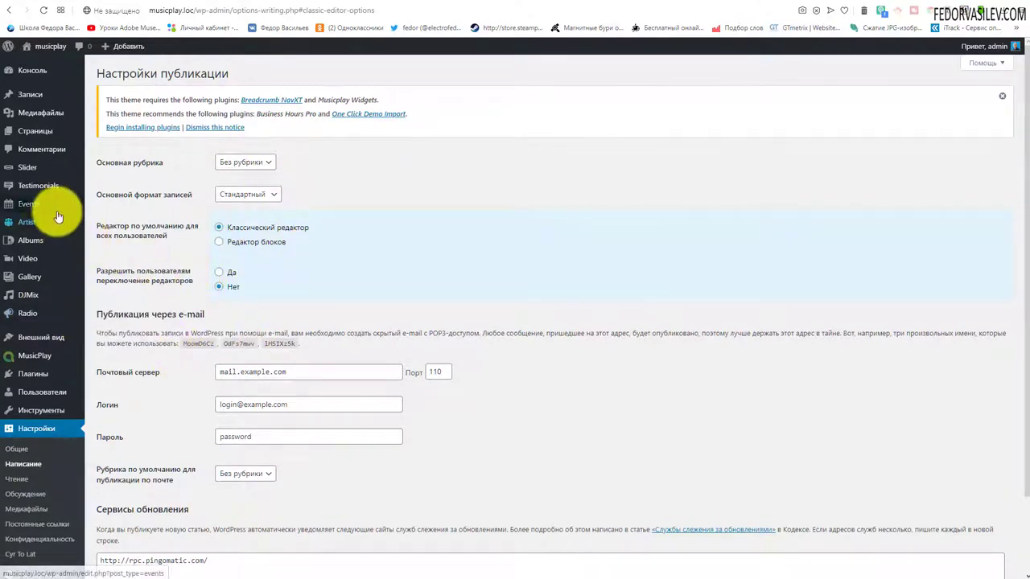
Reopen the Electro page from the pages list in the classic editor and check its title.
click(30, 131)
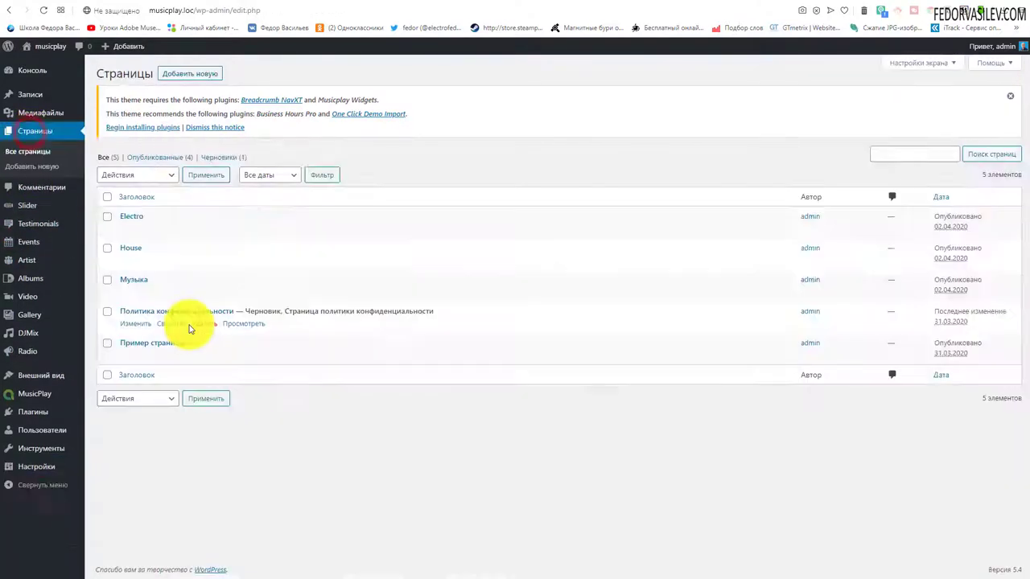
click(134, 219)
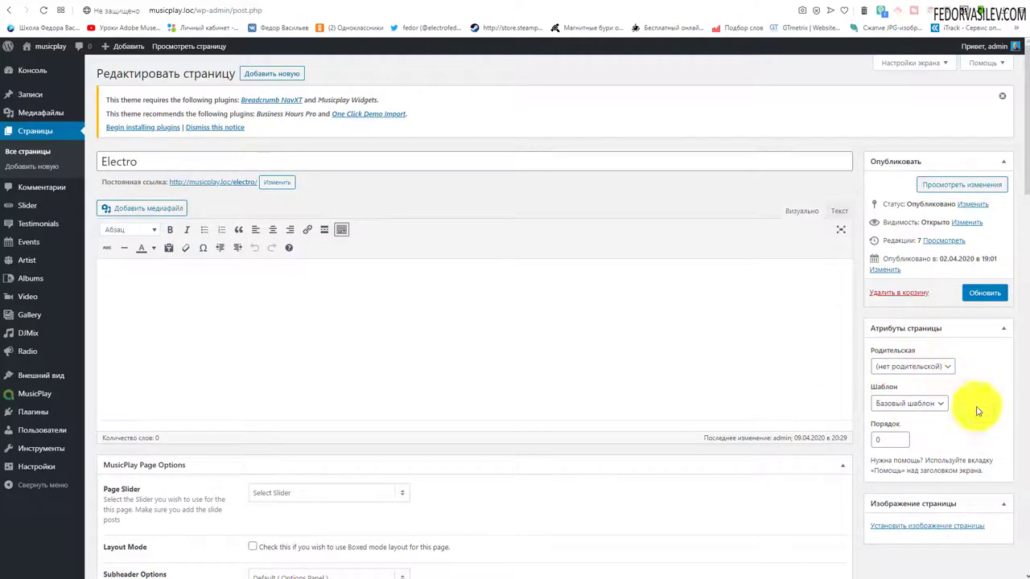
drag(152, 163, 90, 164)
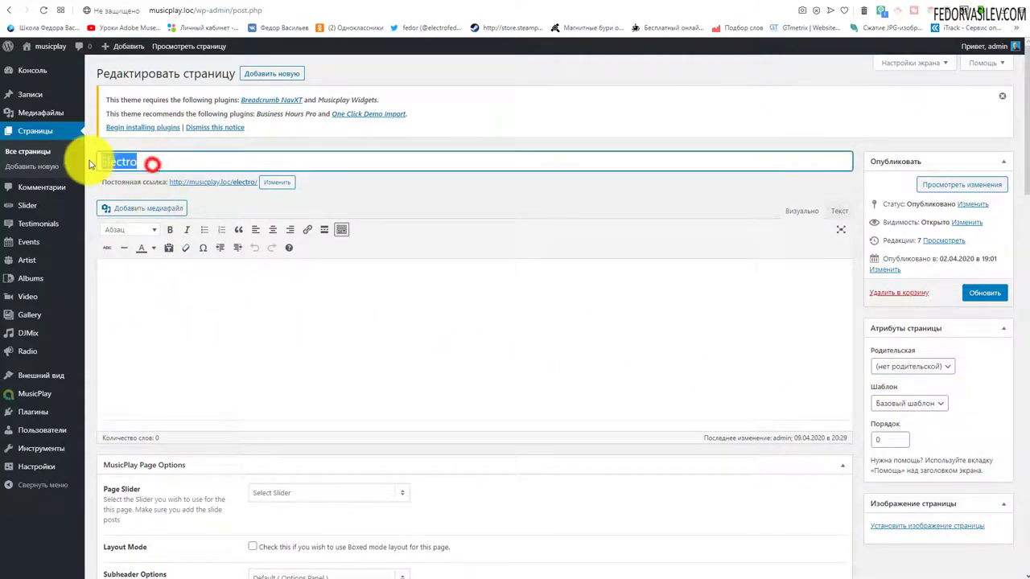
Choose the Album shortcode with the Album List type in the Electro page's Shortcodes Generator.
scroll(488, 260, down, 3)
scroll(483, 249, down, 14)
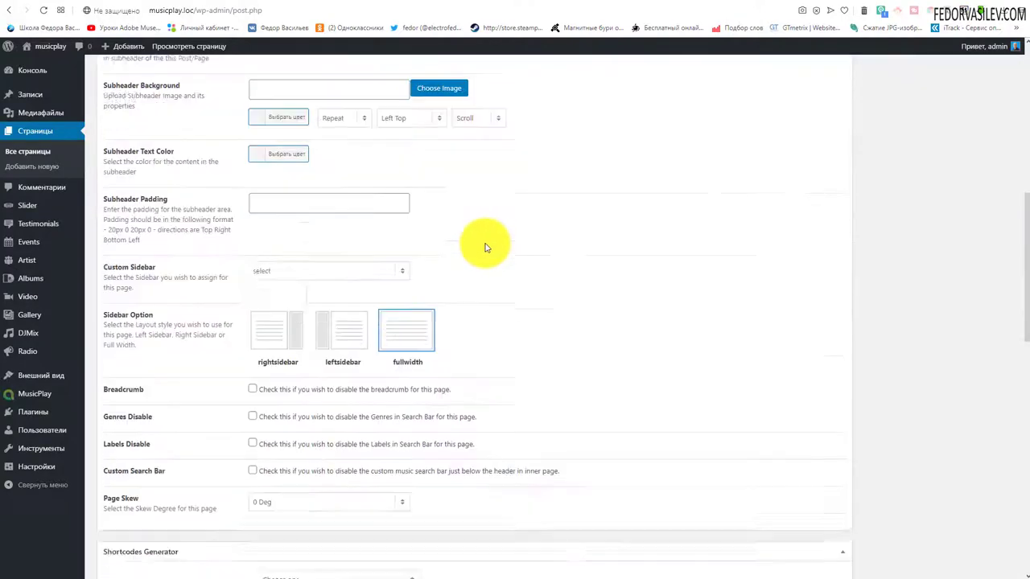
scroll(483, 250, up, 4)
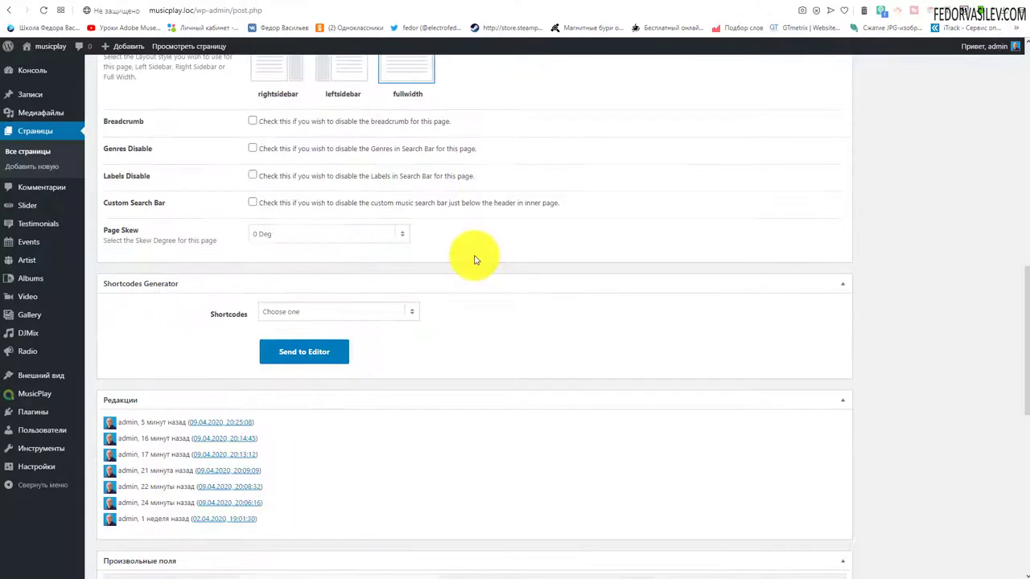
click(301, 310)
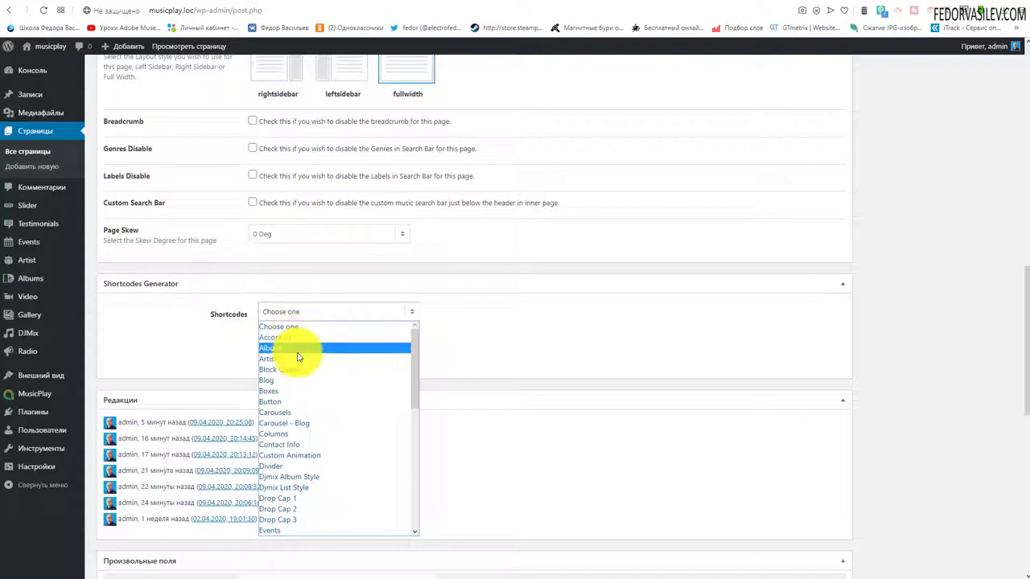
click(298, 354)
click(277, 360)
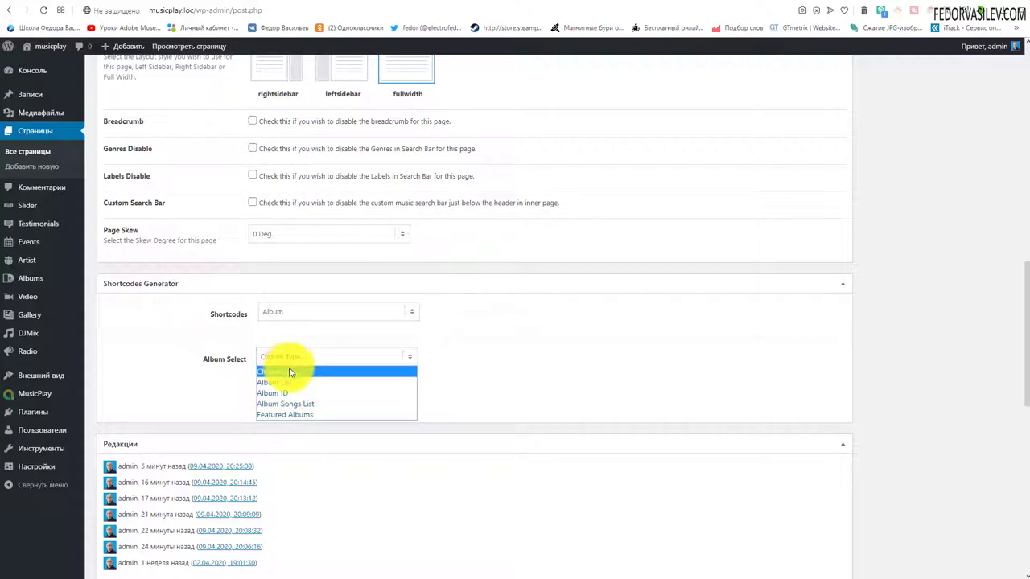
click(301, 385)
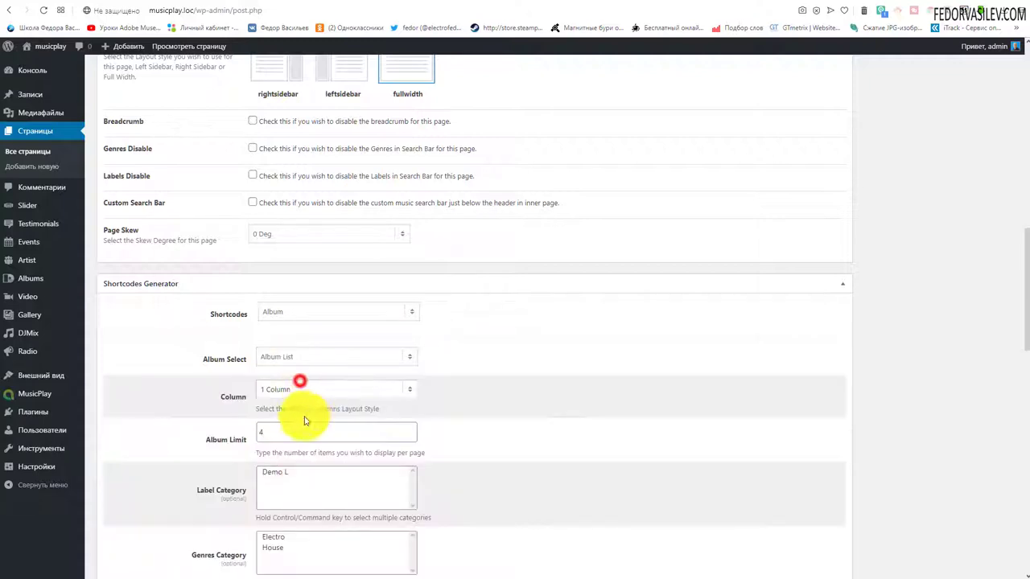
Set the album list shortcode's column layout to 4 Columns.
scroll(219, 325, down, 1)
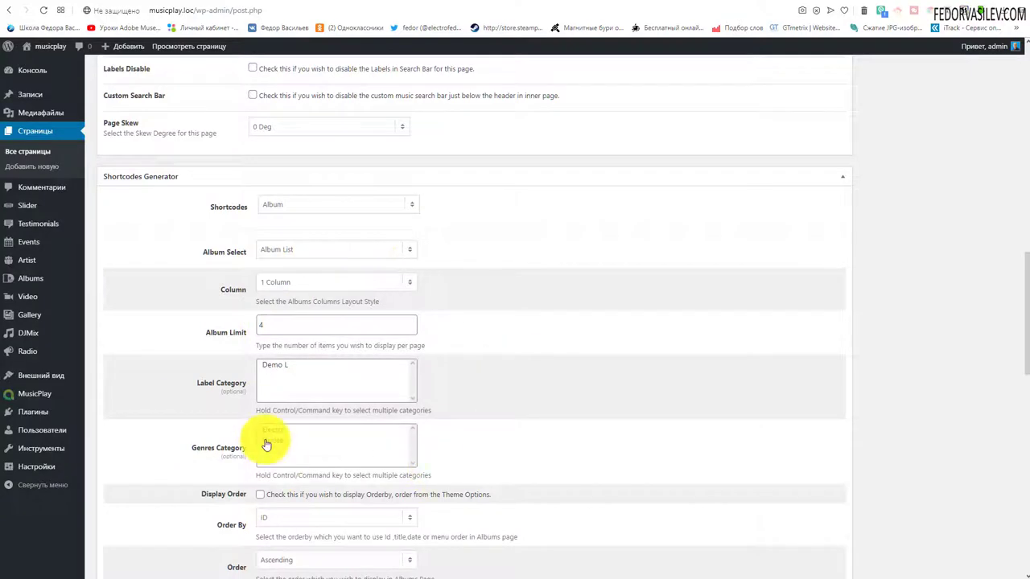
click(272, 283)
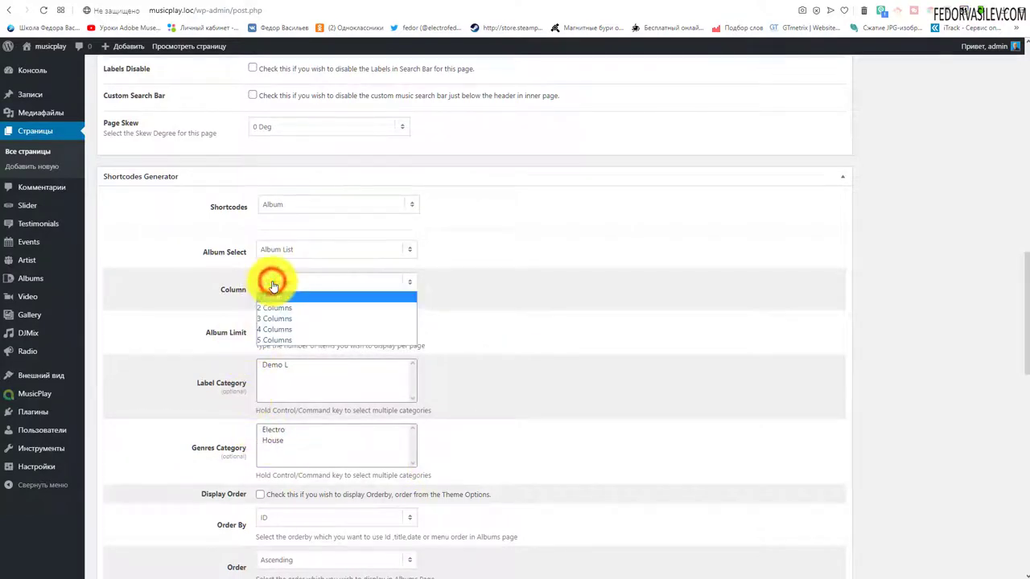
click(286, 333)
Look over the album grid on the published Electro page and select Demo L as the shortcode's label category.
click(816, 10)
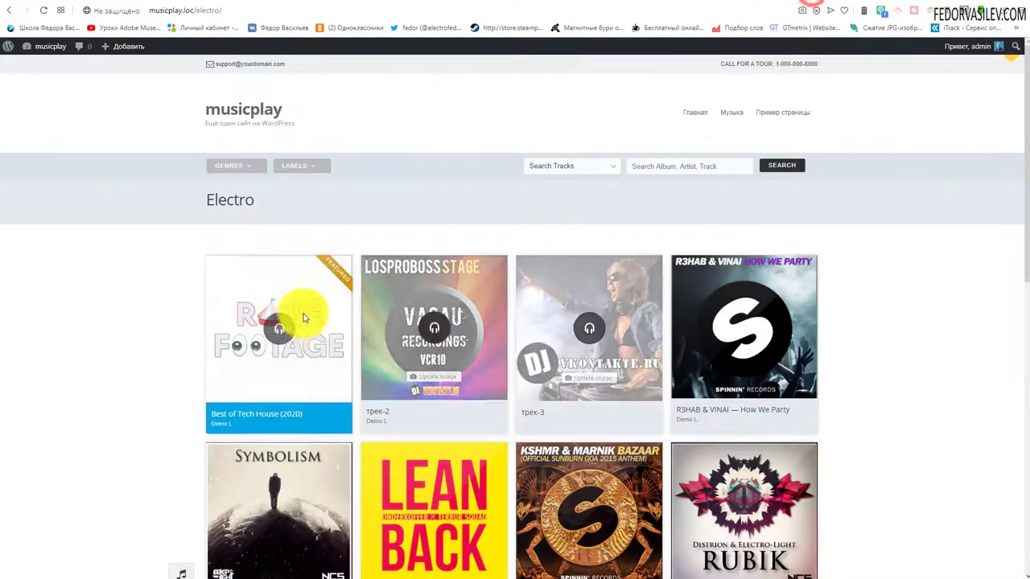
scroll(320, 367, down, 2)
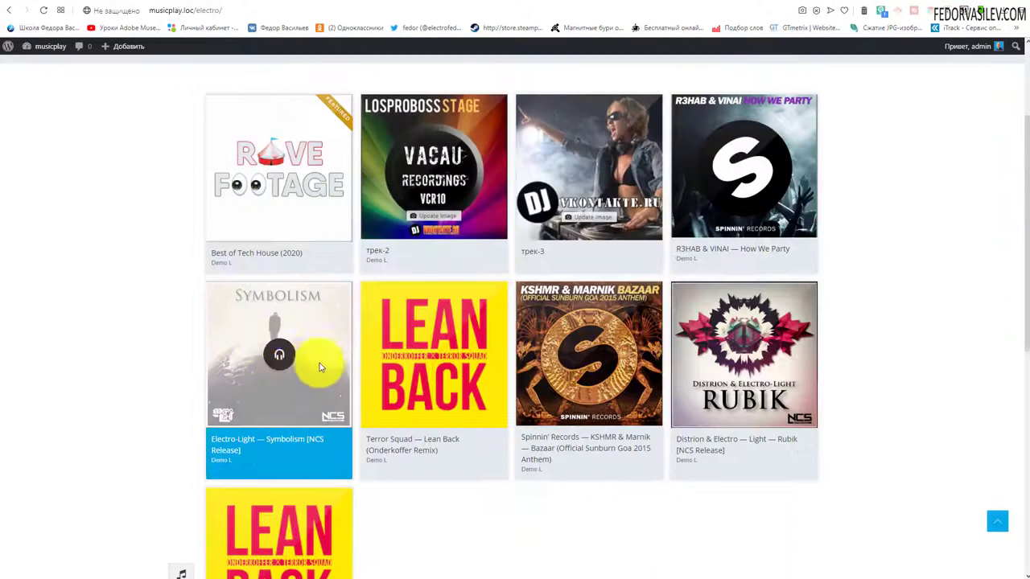
scroll(745, 354, up, 2)
click(742, 4)
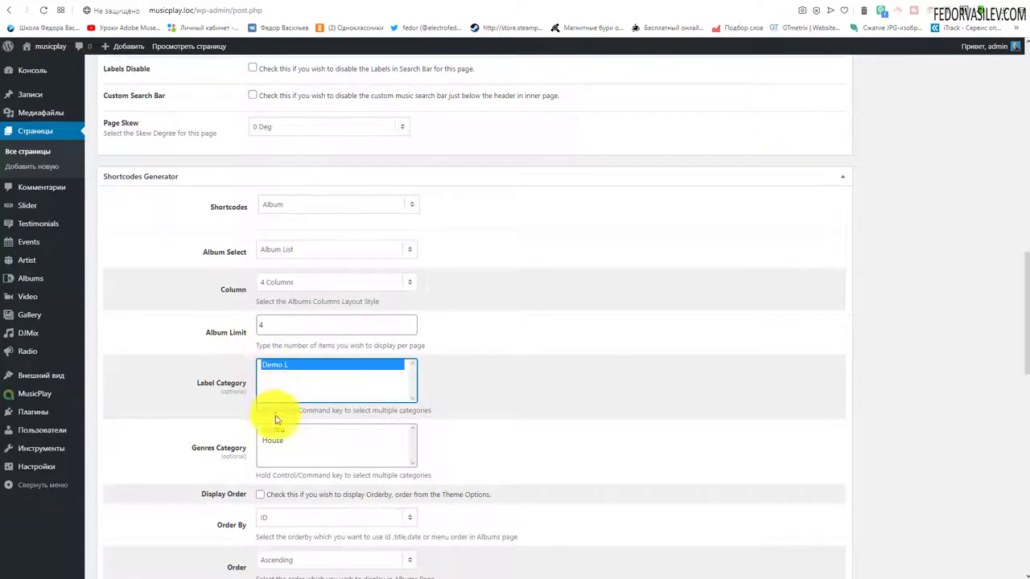
Review the page options and remaining shortcode settings, and select Electro as the shortcode's genres category.
scroll(242, 362, down, 2)
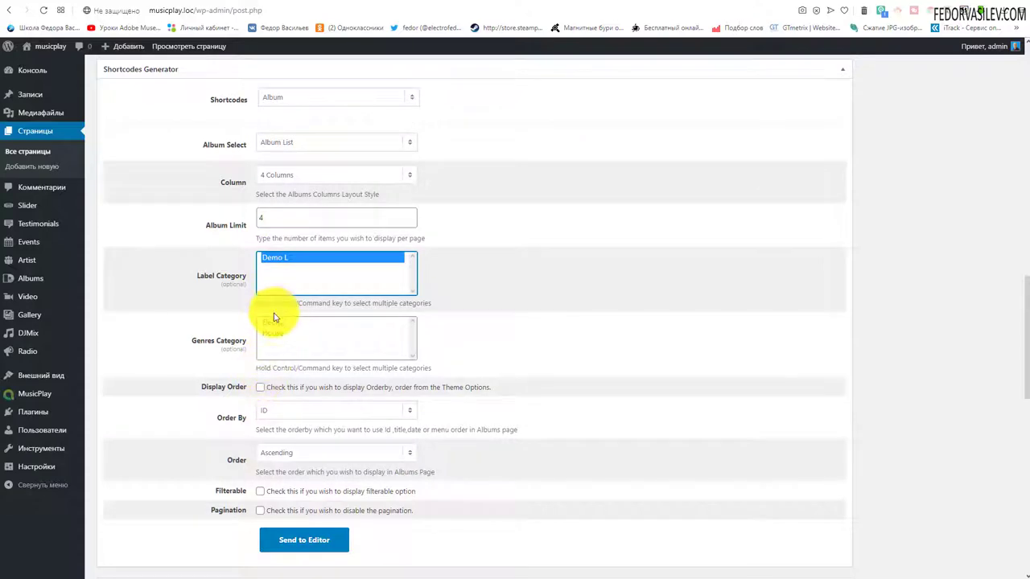
scroll(435, 406, up, 2)
scroll(432, 407, up, 9)
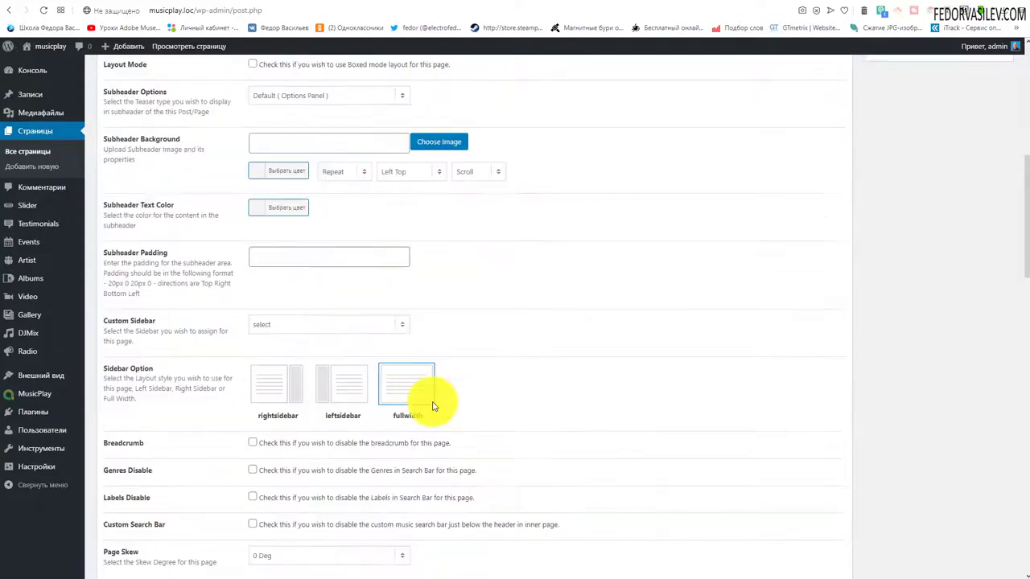
scroll(202, 269, down, 8)
scroll(386, 218, down, 3)
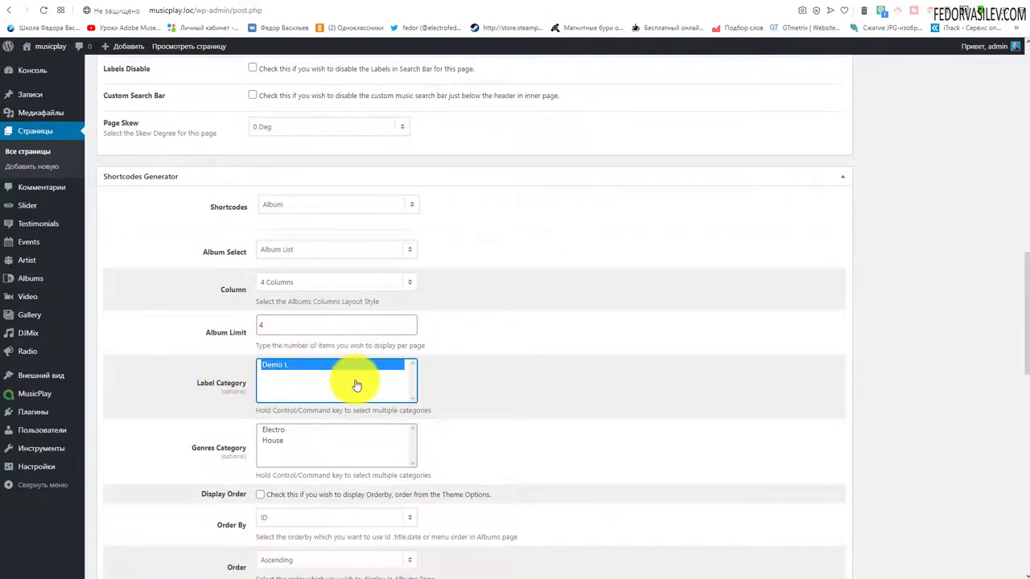
scroll(570, 341, down, 4)
scroll(478, 450, up, 15)
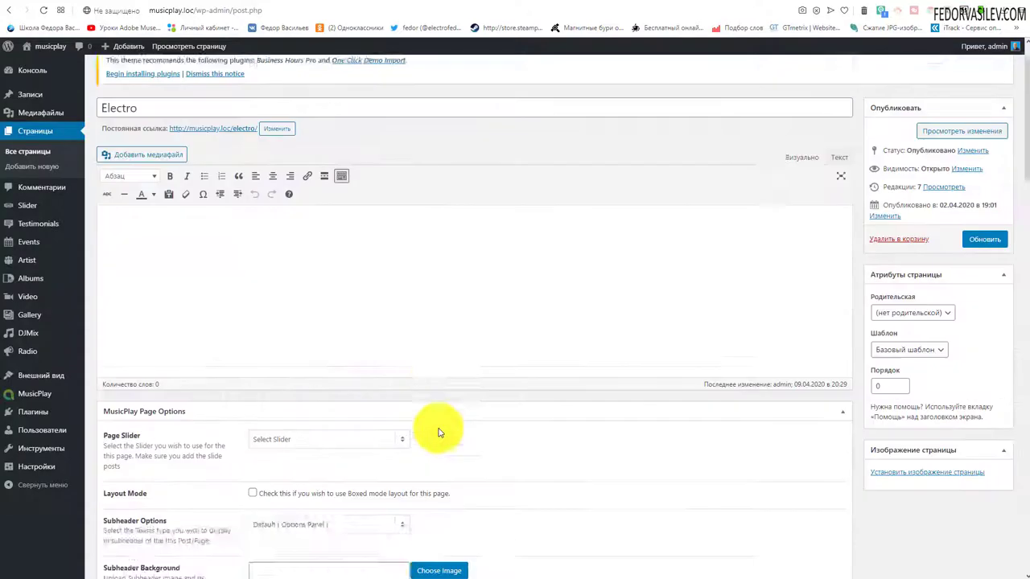
scroll(137, 218, up, 1)
scroll(524, 230, down, 15)
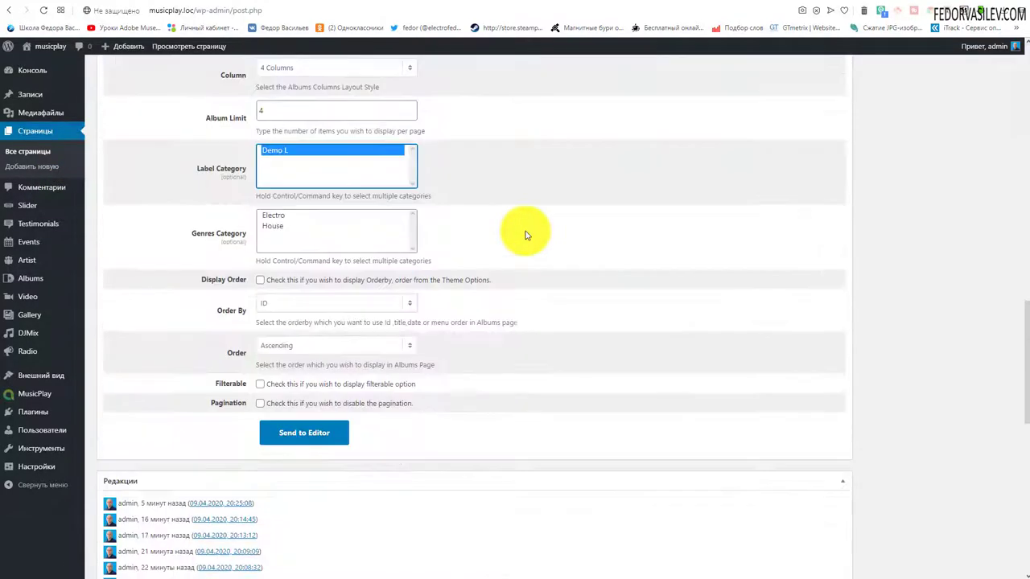
scroll(525, 235, up, 1)
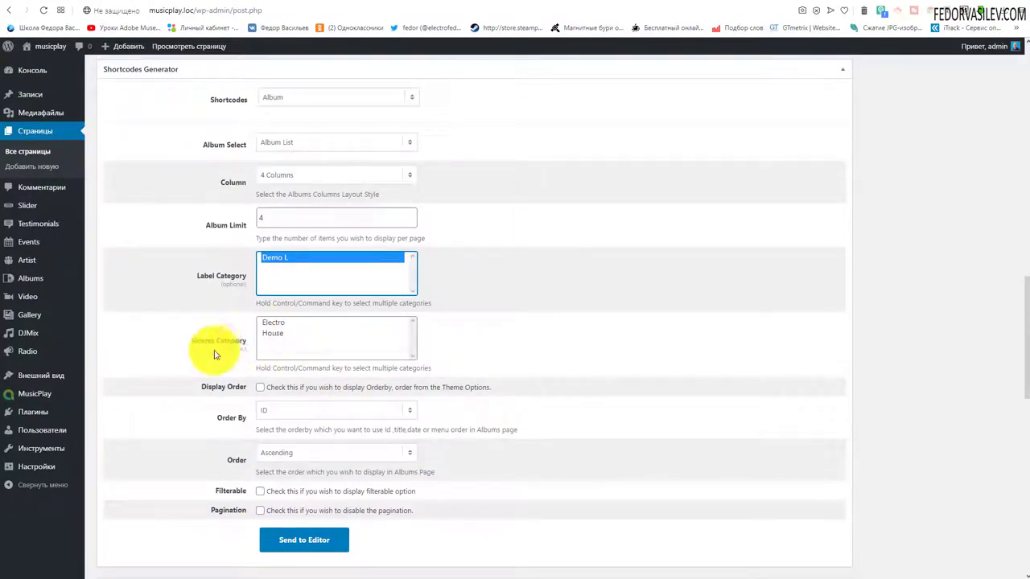
click(265, 322)
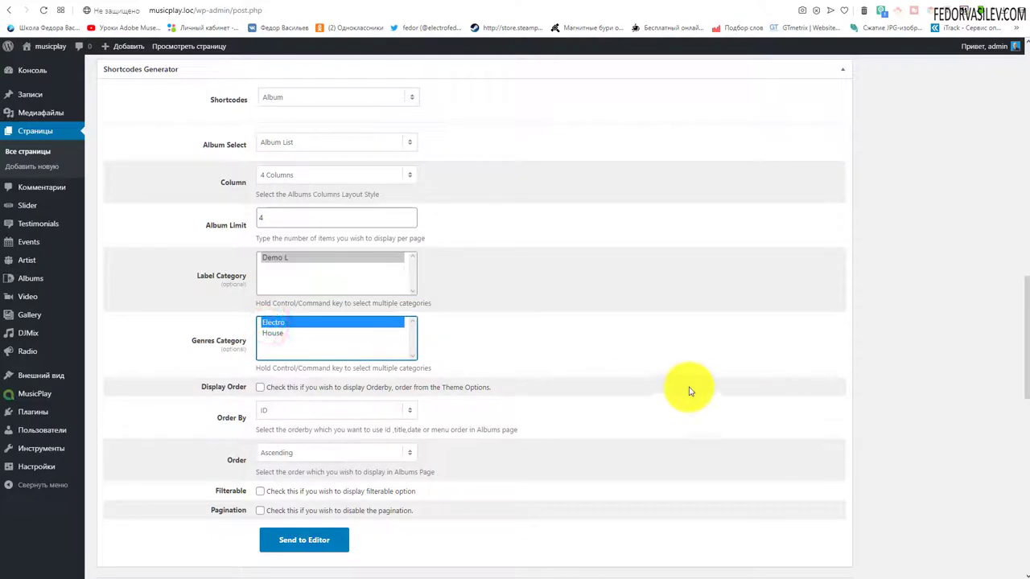
Try the shortcode's Display Order option and examine the sorting choices offered under Order By.
click(259, 387)
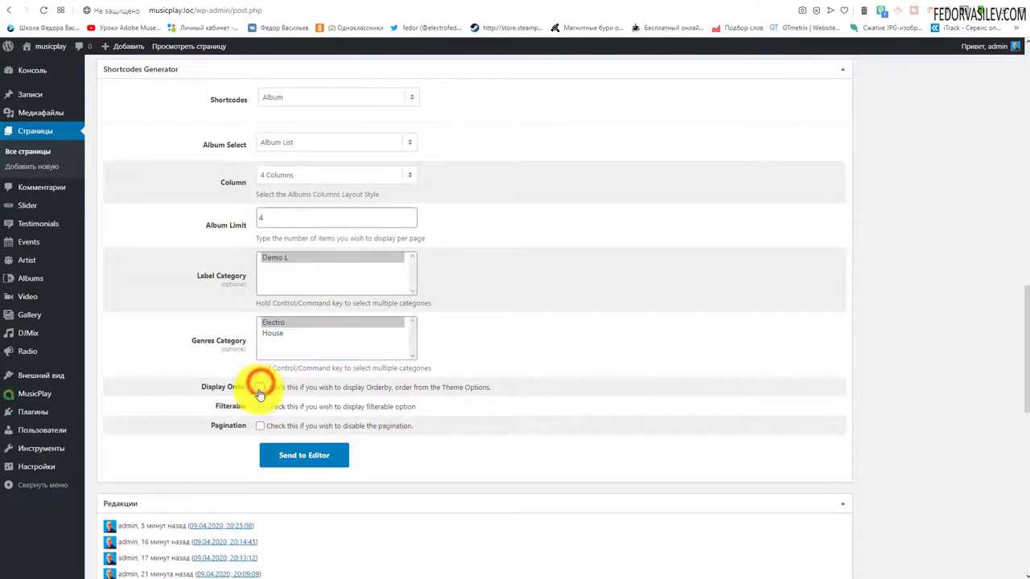
click(260, 389)
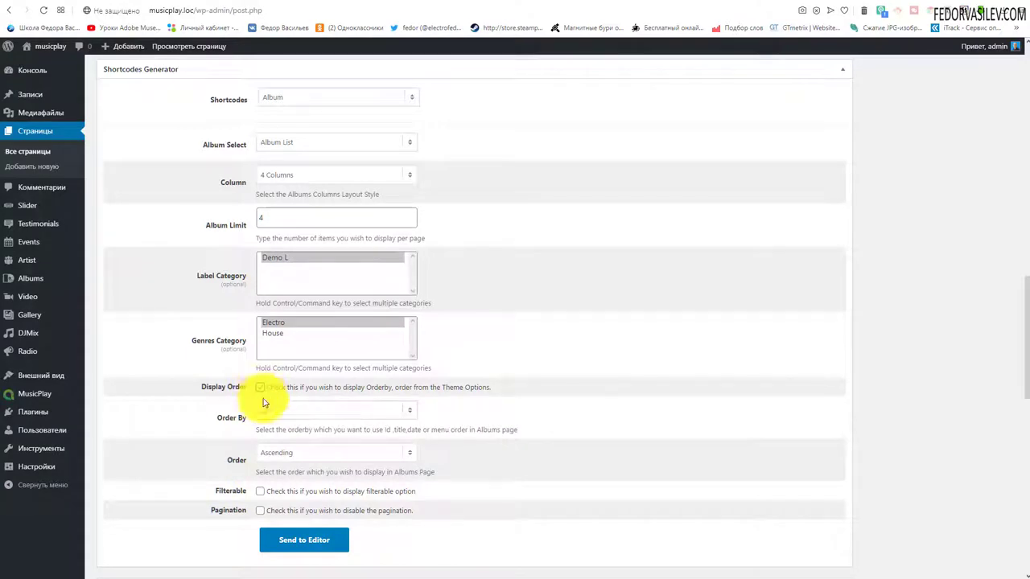
click(264, 415)
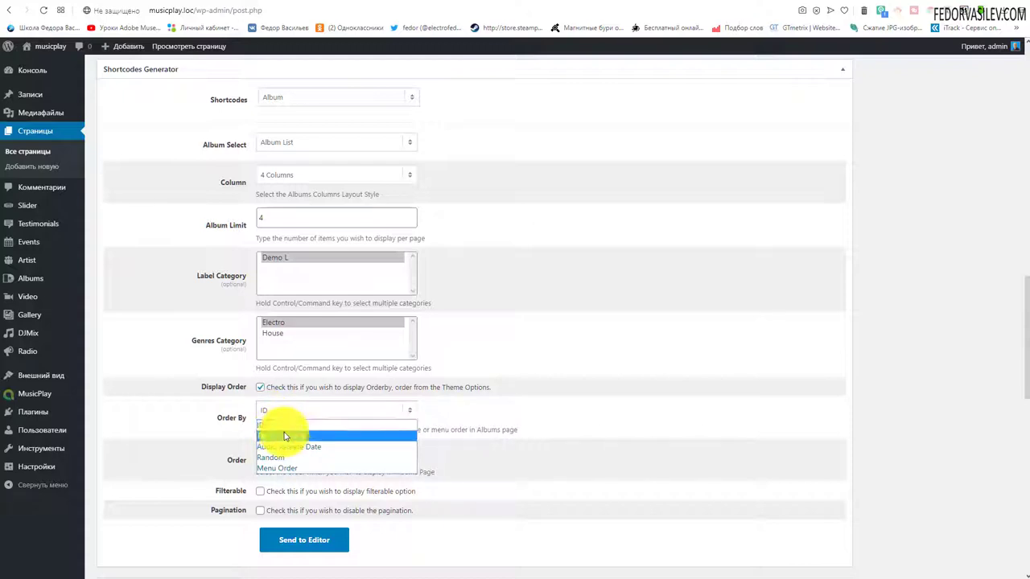
click(180, 417)
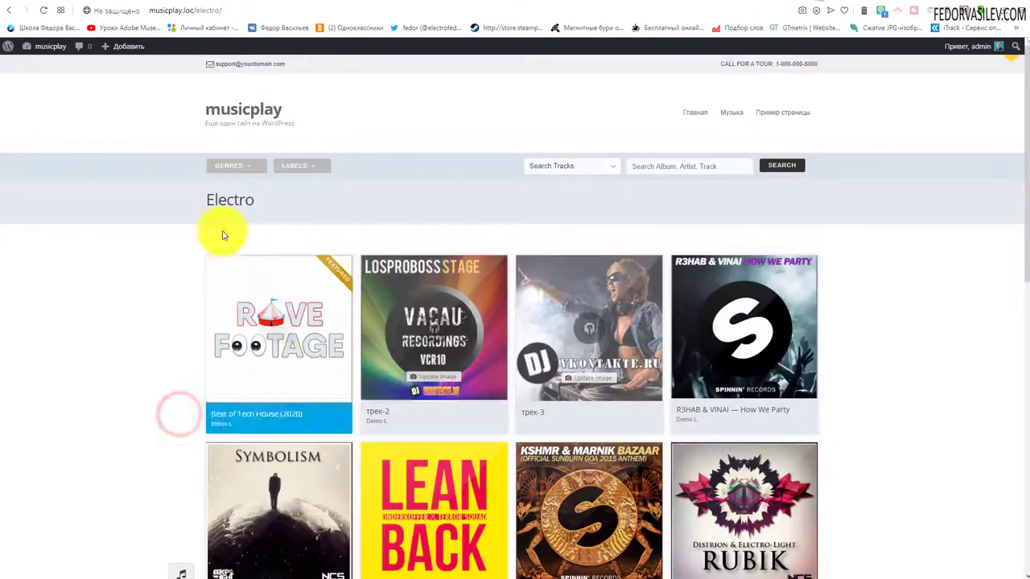
Check the album order on the published Electro page and turn the Display Order option off.
scroll(379, 223, down, 2)
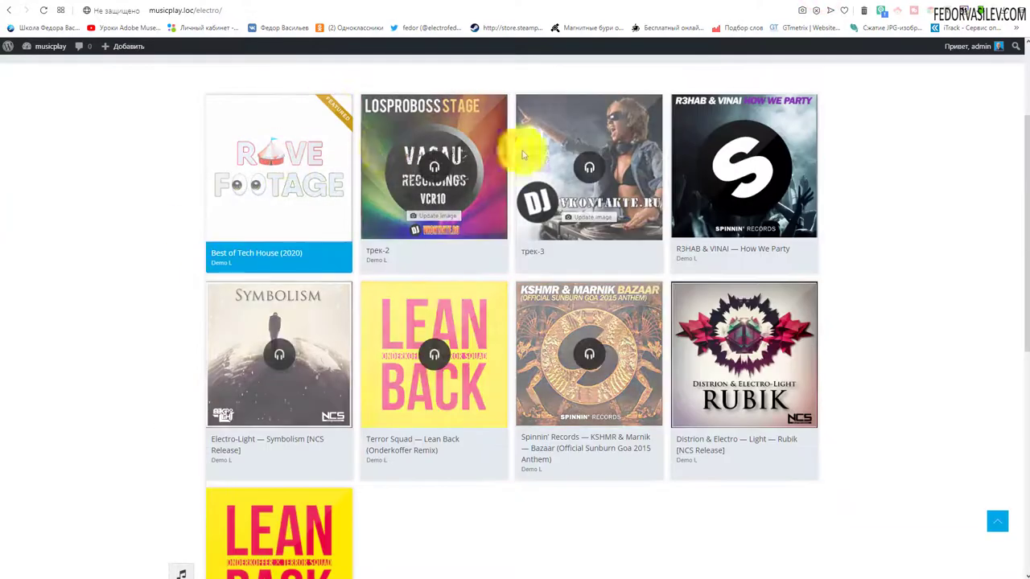
scroll(427, 223, up, 2)
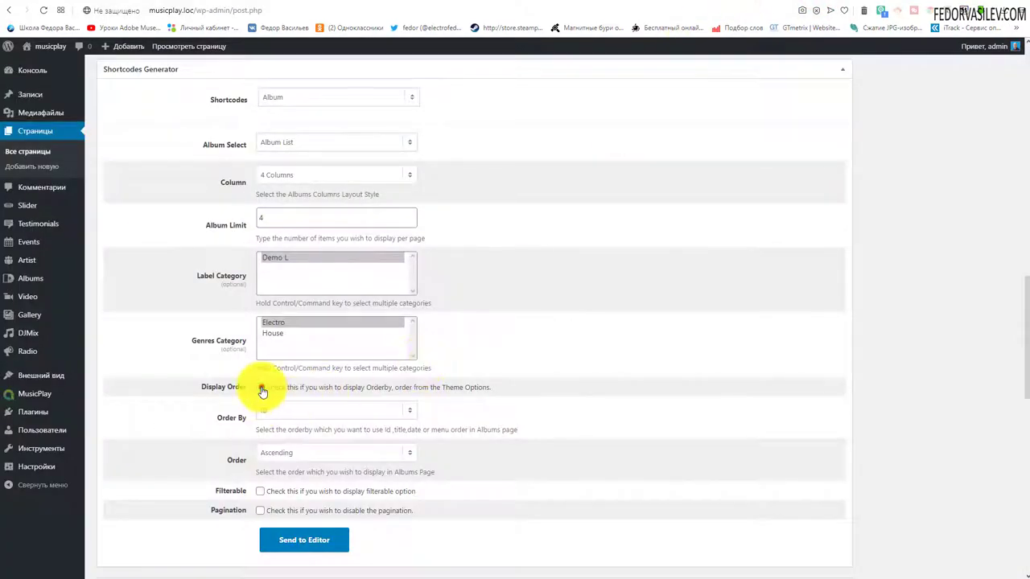
click(261, 389)
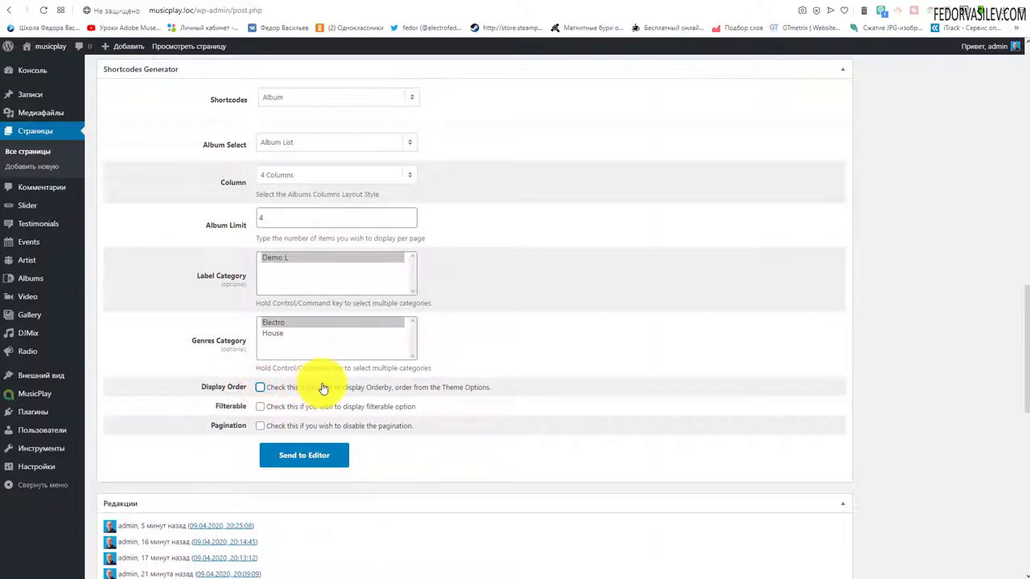
Read the Filterable and Pagination options, glance over the page options and browse the available shortcode types, keeping Album selected.
scroll(231, 493, up, 1)
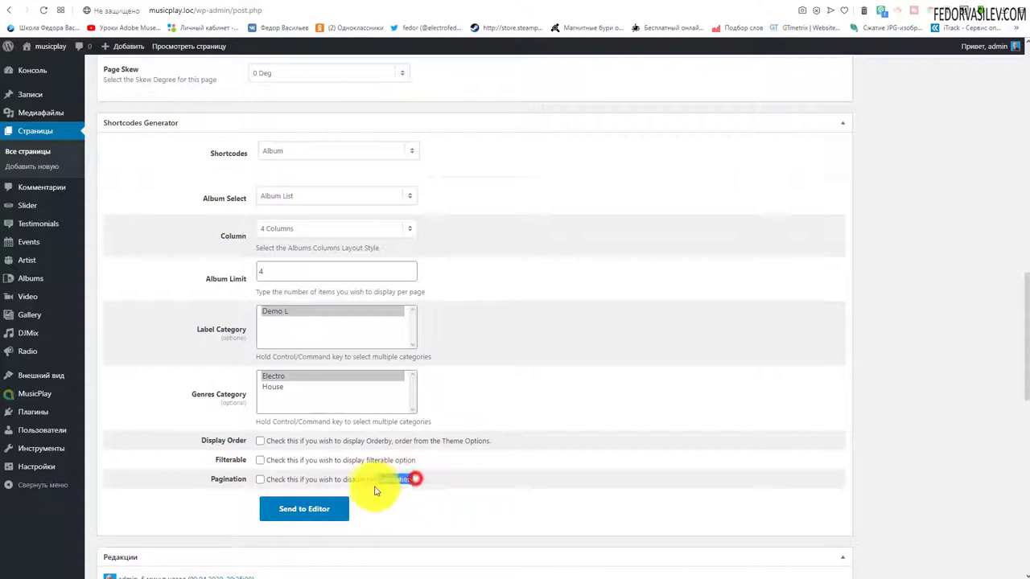
click(416, 479)
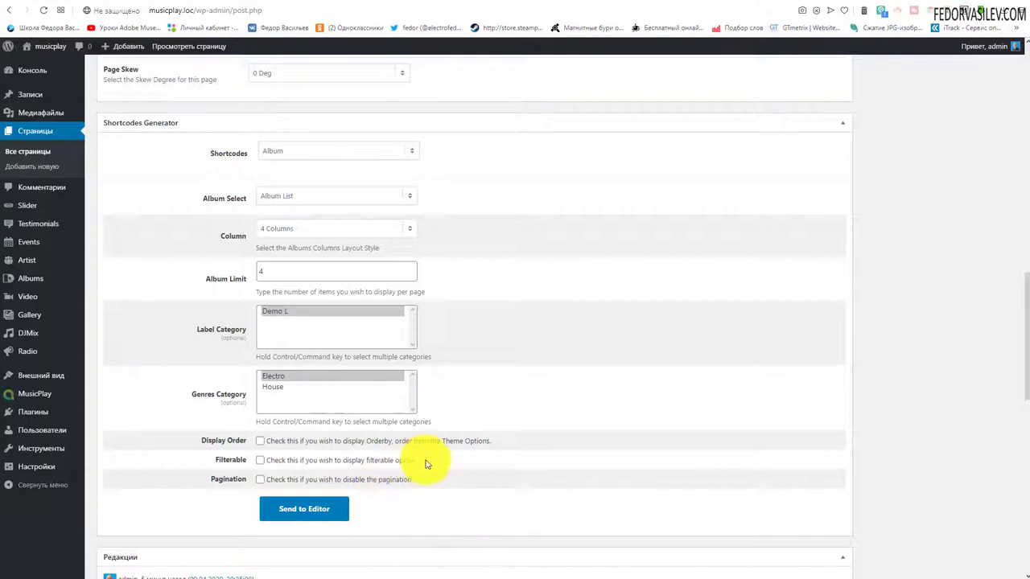
click(429, 485)
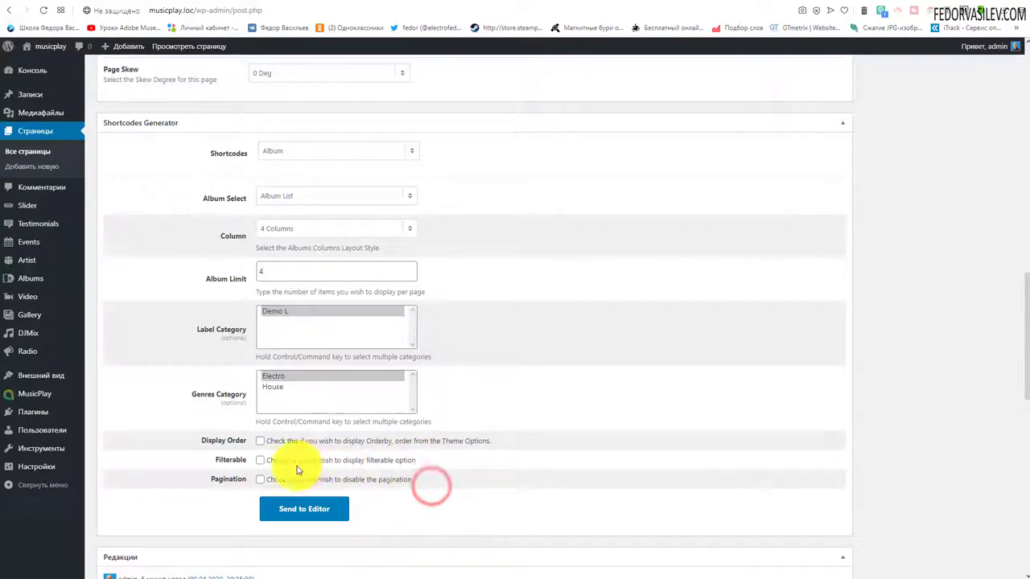
scroll(423, 455, up, 12)
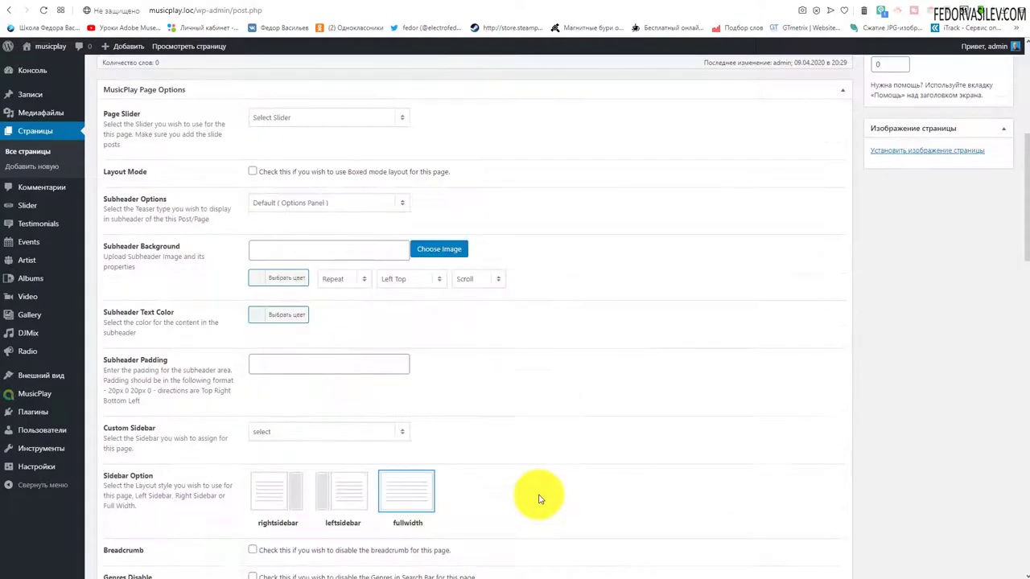
scroll(531, 447, down, 12)
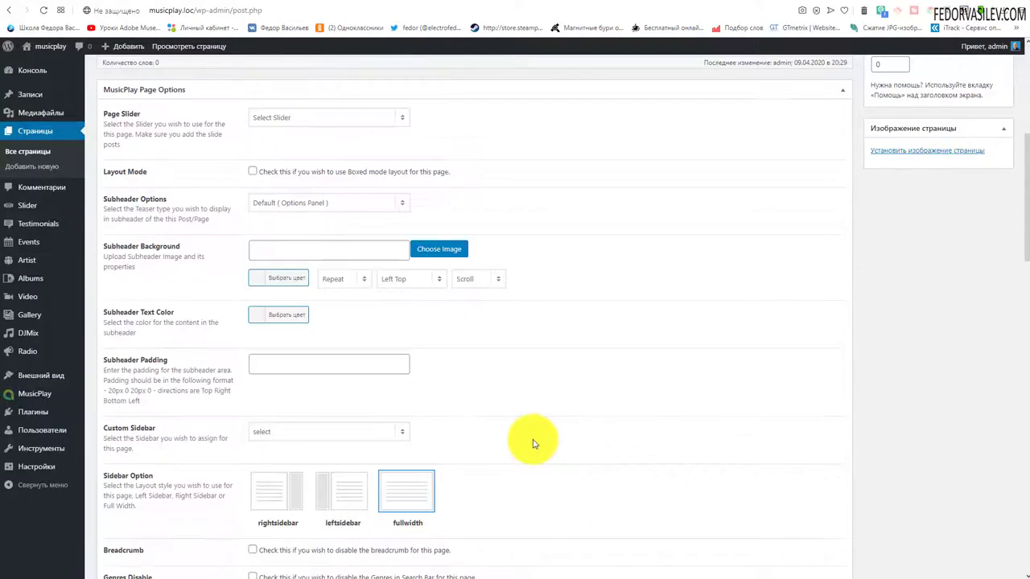
scroll(322, 253, up, 2)
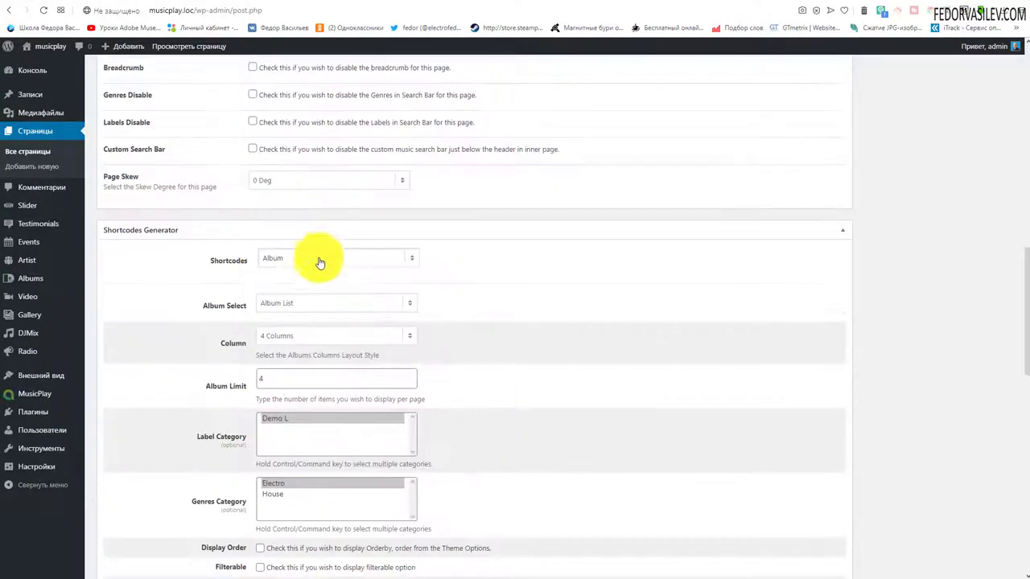
click(318, 266)
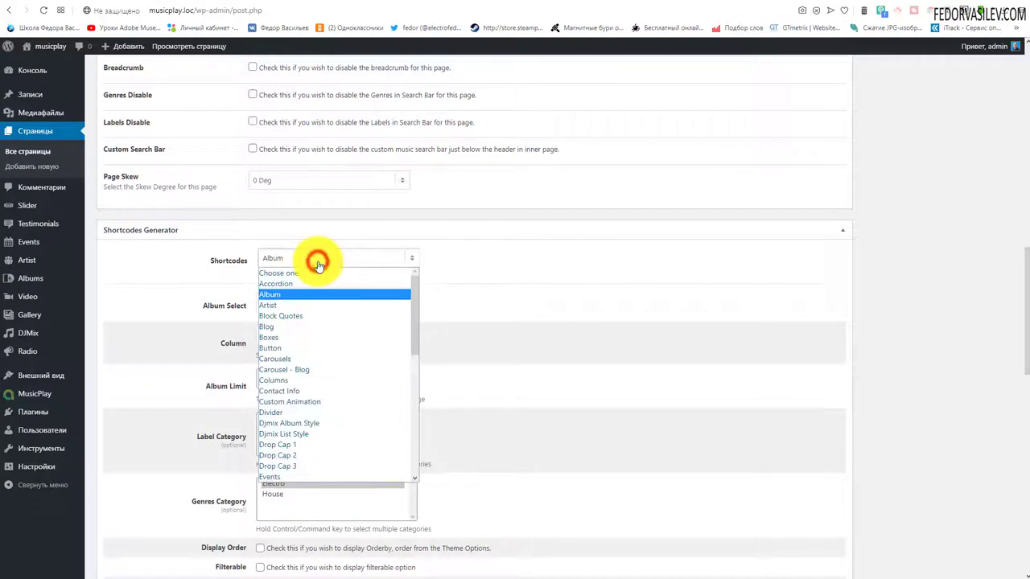
scroll(310, 483, down, 1)
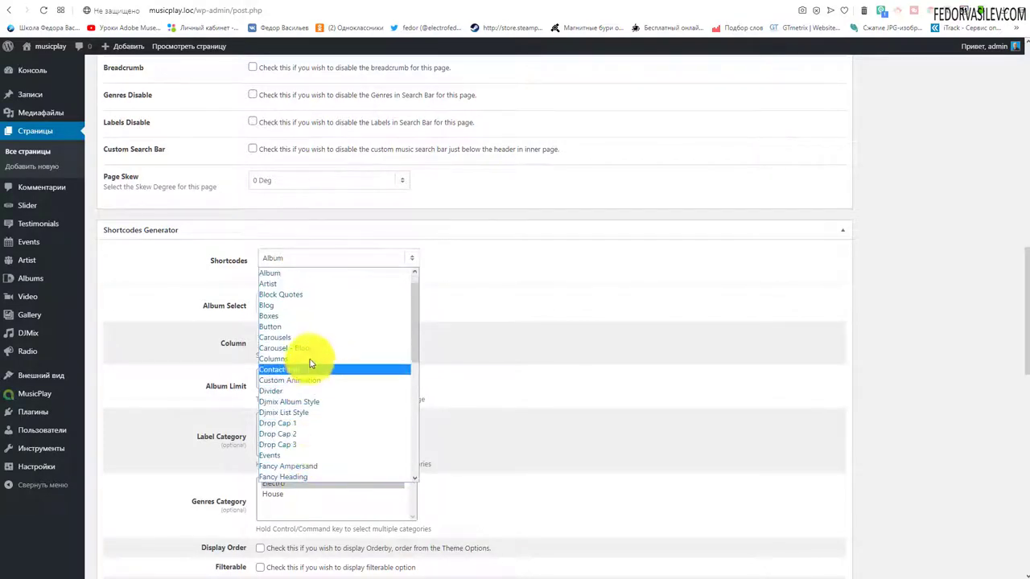
click(585, 301)
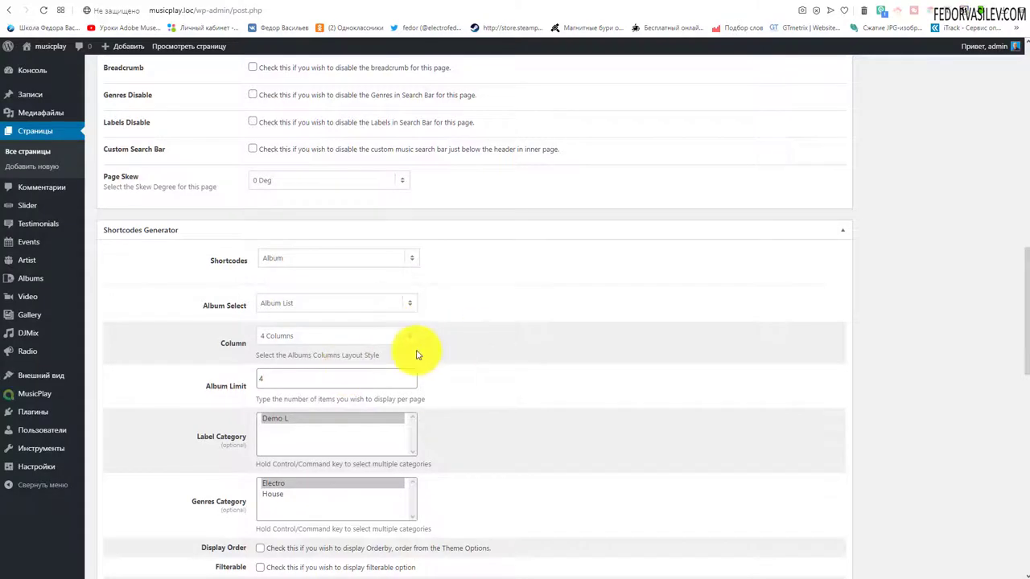
Check the album rows on the published Electro page and set the shortcode's Album Limit to 8.
double_click(268, 378)
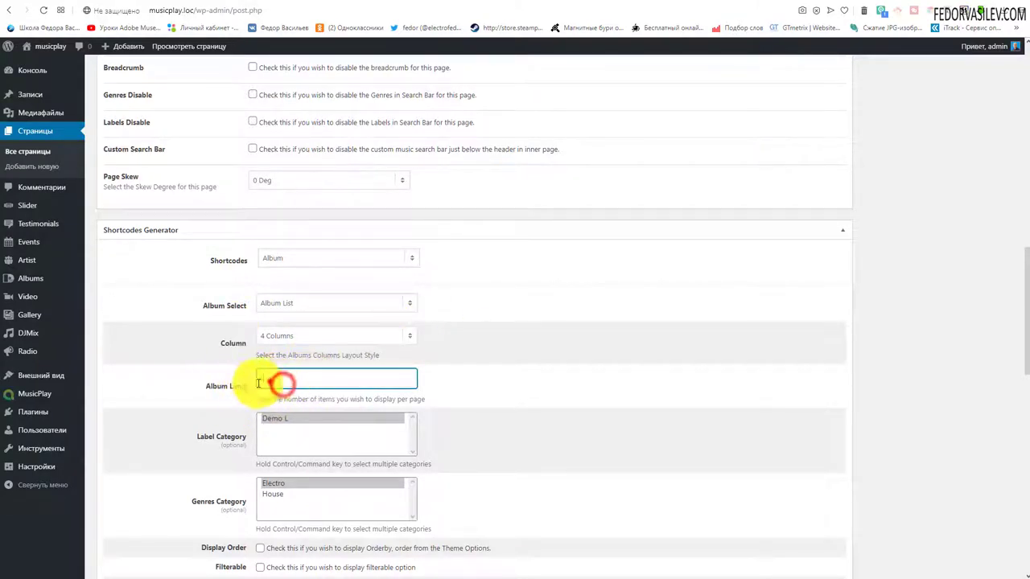
click(758, 16)
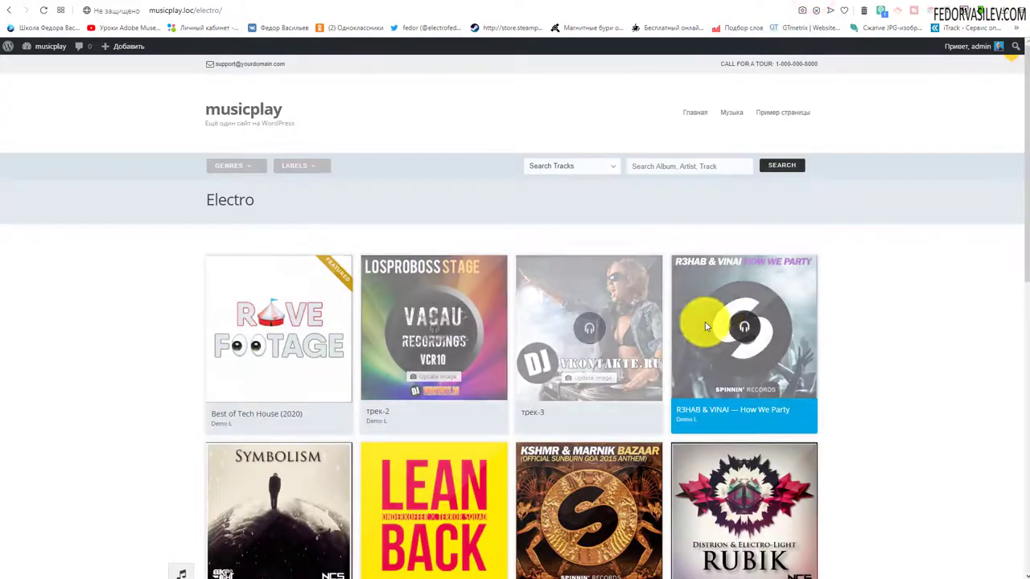
scroll(705, 326, down, 2)
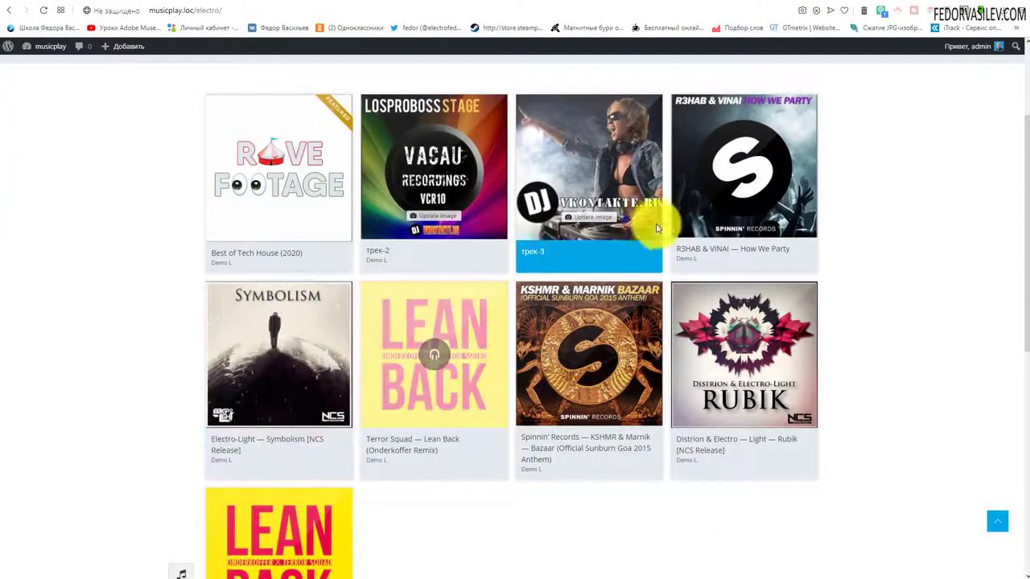
scroll(435, 354, up, 2)
scroll(636, 177, down, 1)
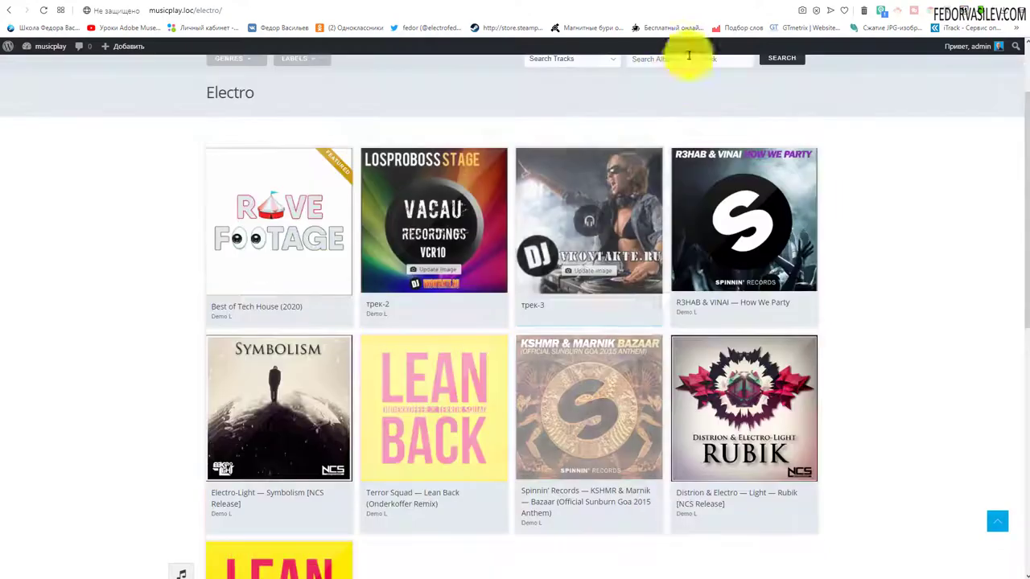
click(744, 7)
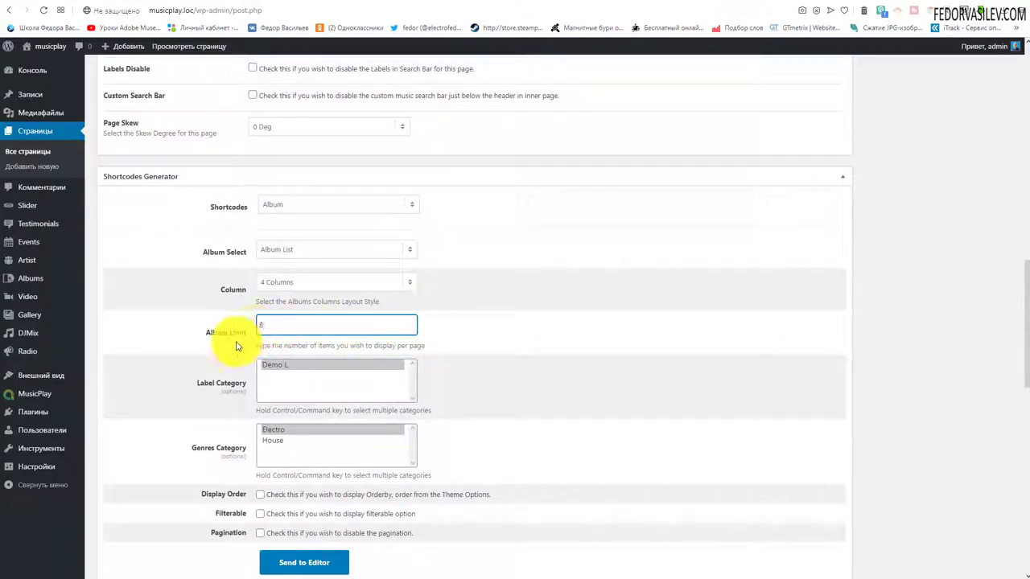
Send the configured four-column Electro album list shortcode to the page content editor.
scroll(482, 338, down, 3)
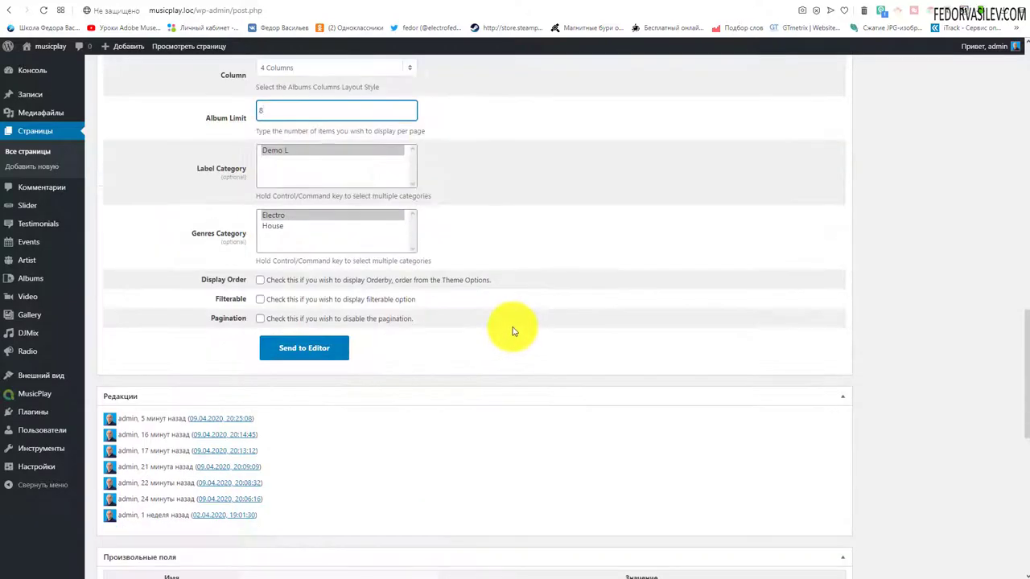
scroll(503, 354, up, 1)
click(298, 458)
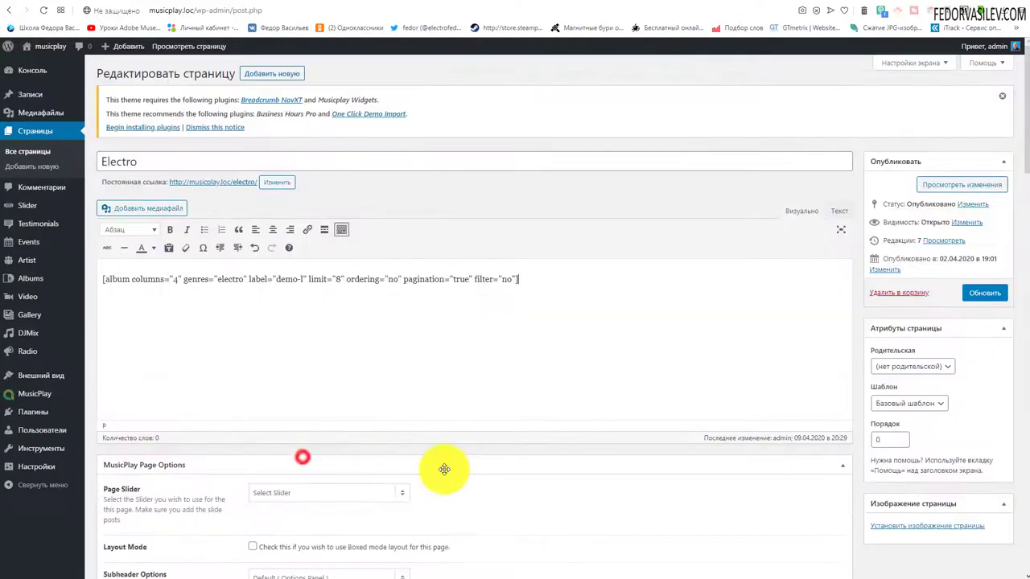
scroll(531, 290, down, 2)
scroll(588, 367, down, 8)
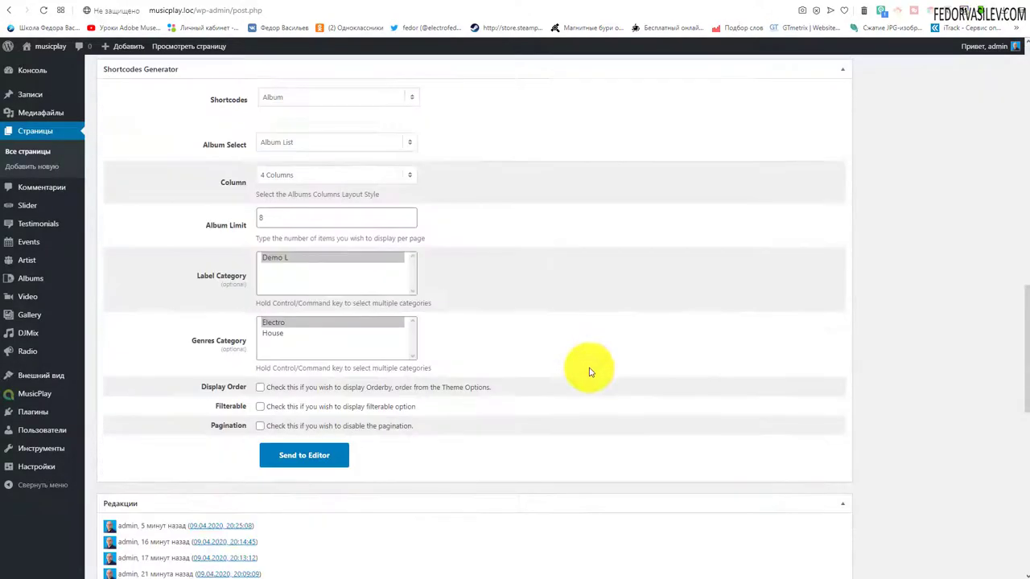
scroll(588, 368, up, 12)
Examine the inserted album shortcode, including its columns, ordering, pagination and filter attributes.
drag(518, 279, 93, 290)
click(152, 324)
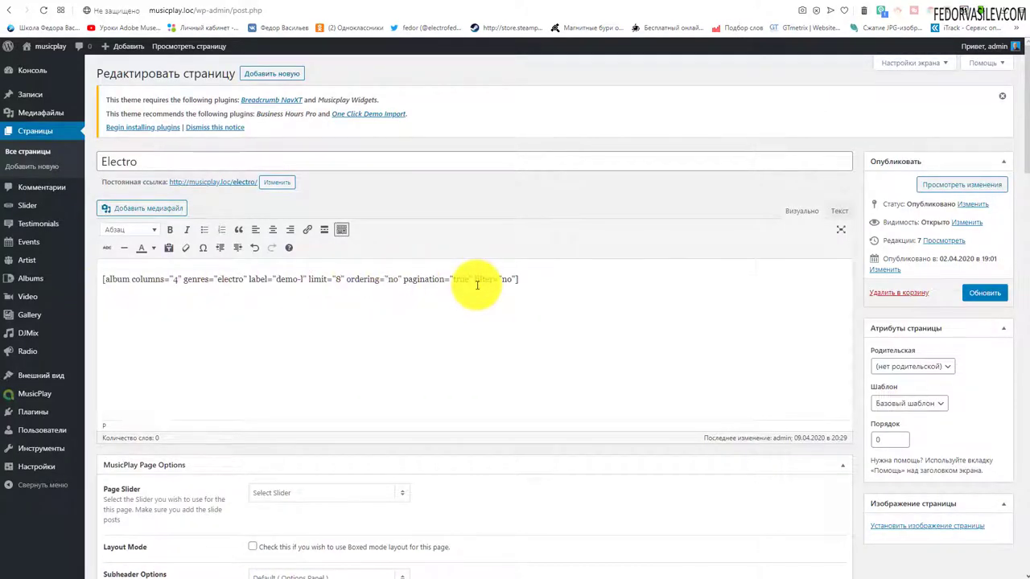
drag(532, 279, 118, 287)
click(351, 317)
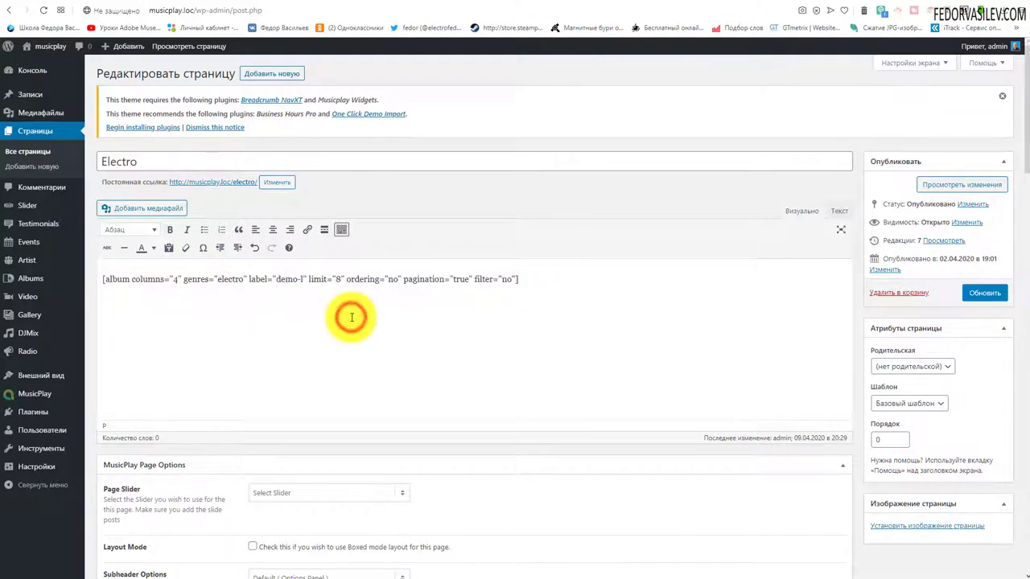
key(ctrl+a)
click(159, 307)
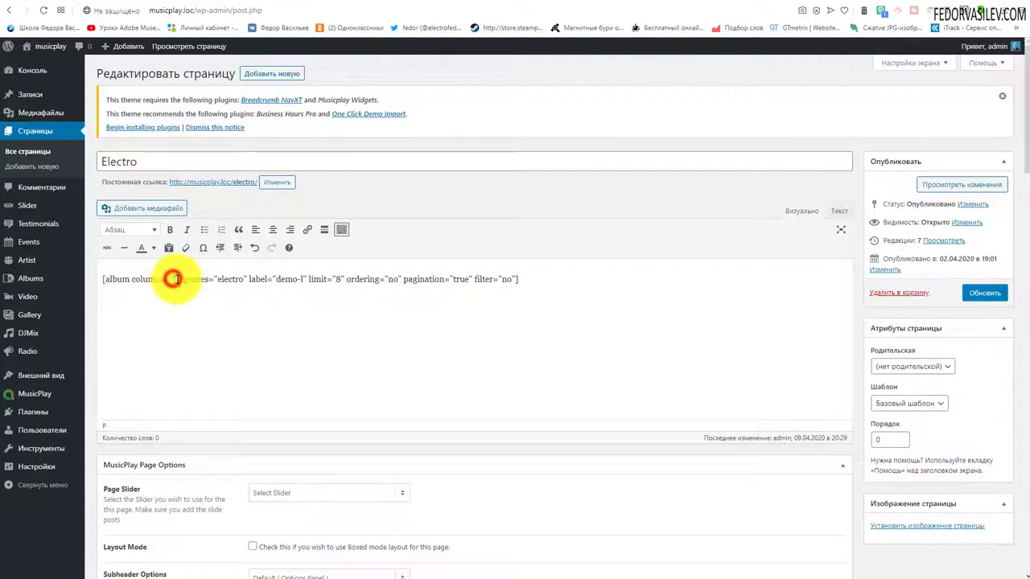
double_click(174, 279)
click(243, 294)
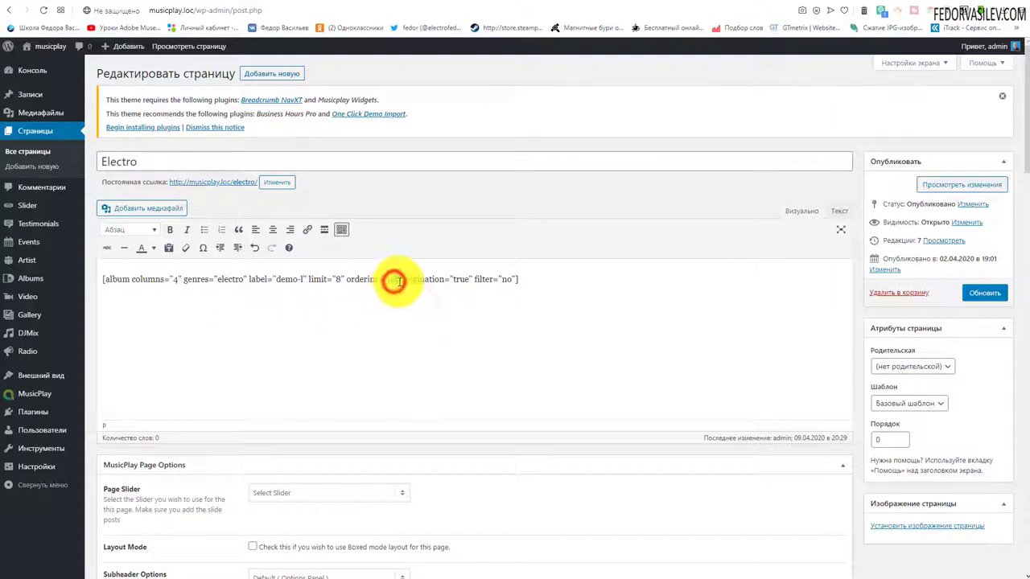
double_click(462, 279)
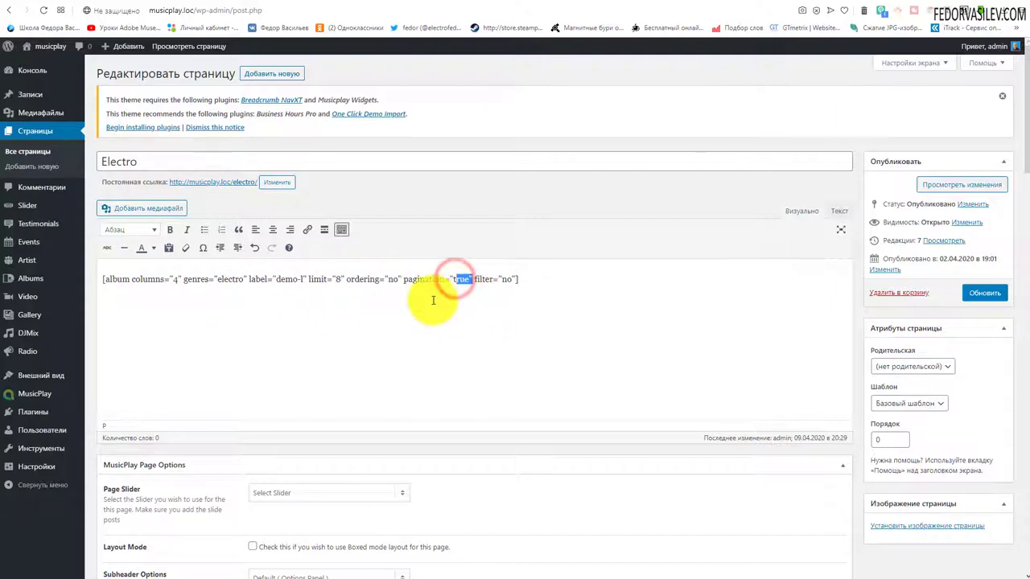
double_click(505, 279)
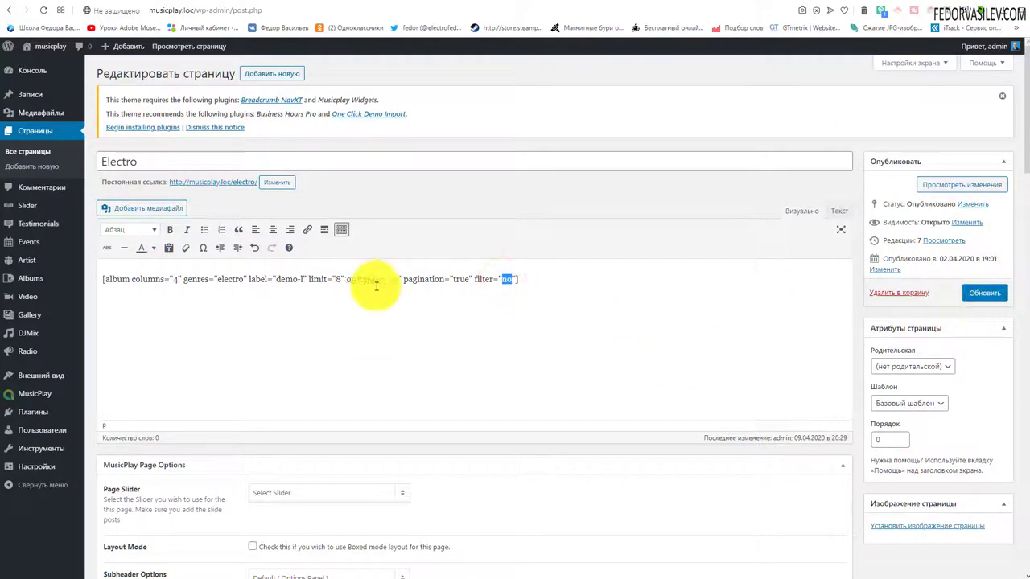
drag(535, 280, 65, 281)
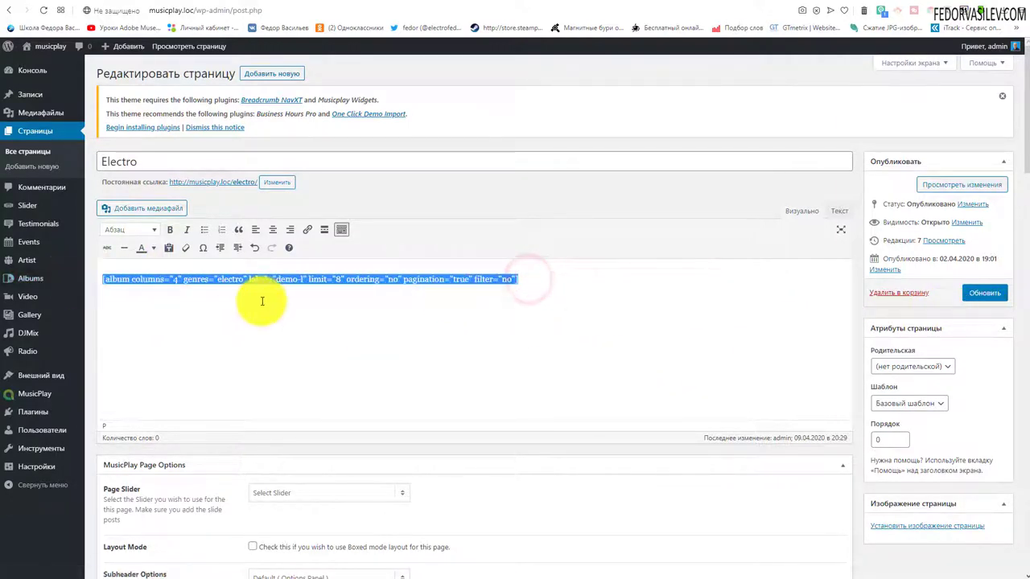
click(344, 321)
drag(549, 285, 106, 289)
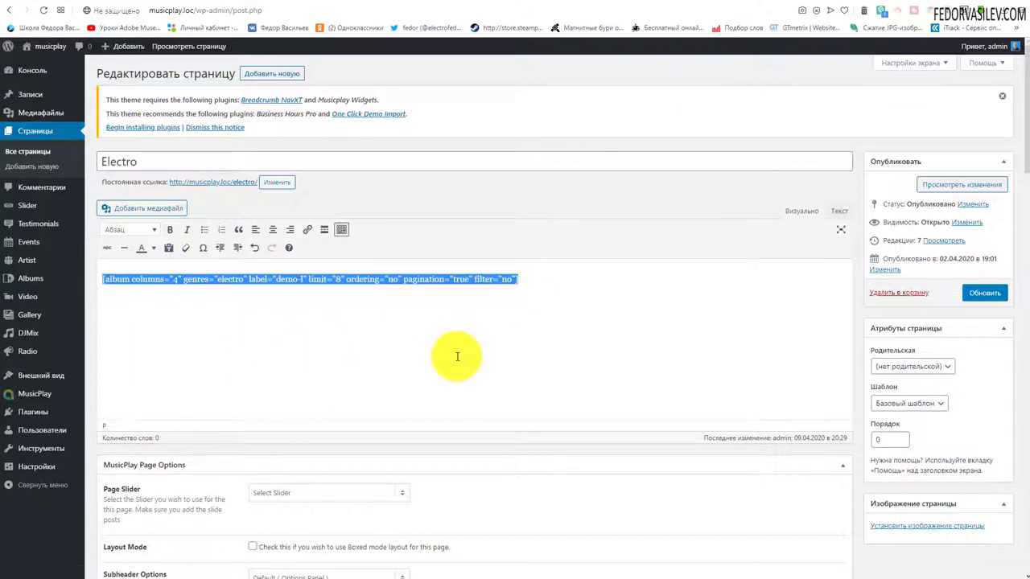
Compare the Shortcodes Generator settings with the album shortcode in the page content.
scroll(501, 382, down, 15)
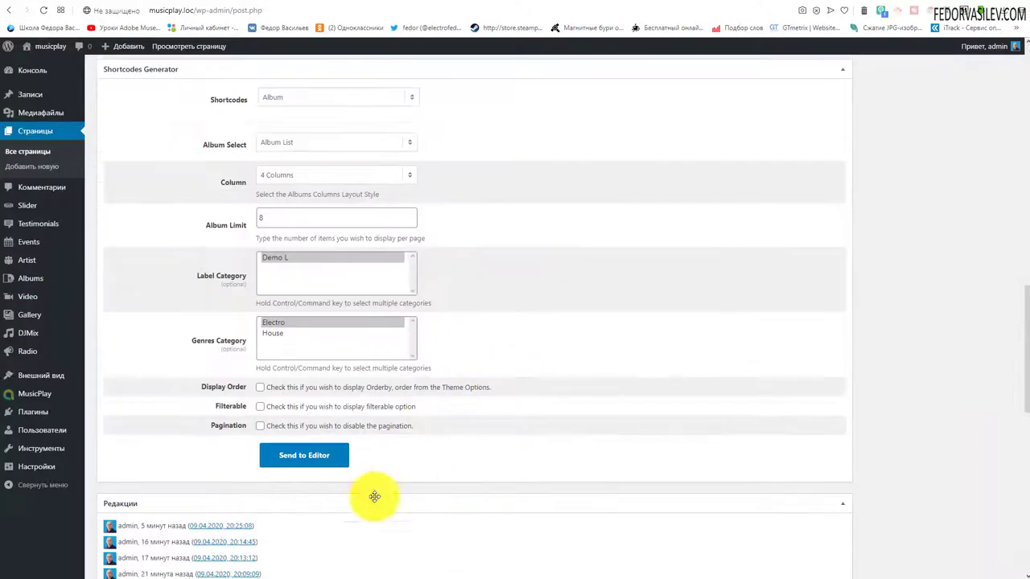
scroll(309, 455, up, 4)
scroll(333, 349, down, 2)
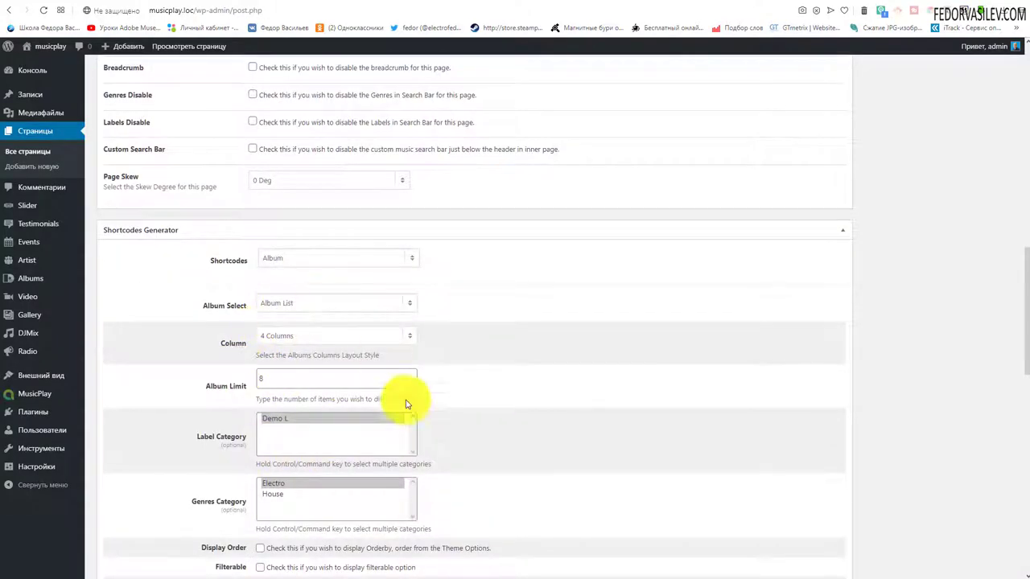
scroll(381, 391, up, 15)
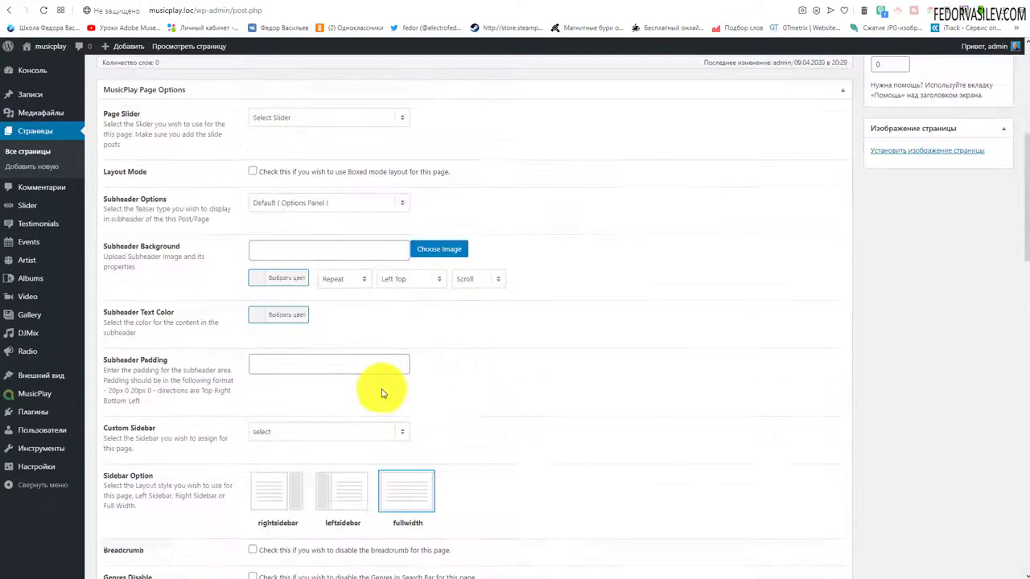
click(415, 345)
drag(547, 282, 34, 274)
click(579, 345)
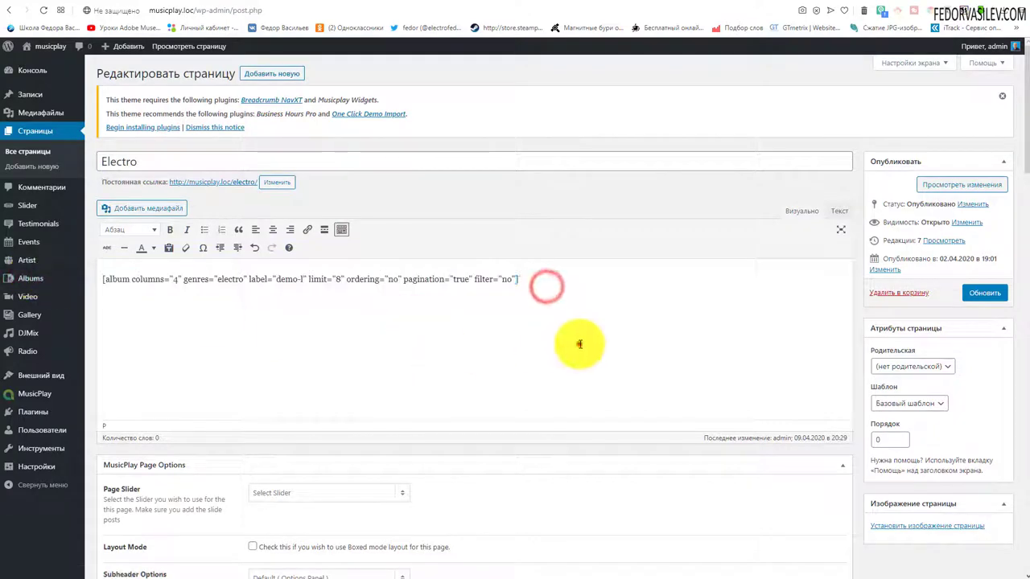
Update the Electro page and open its published version from the Музыка section of the site's home page.
click(983, 292)
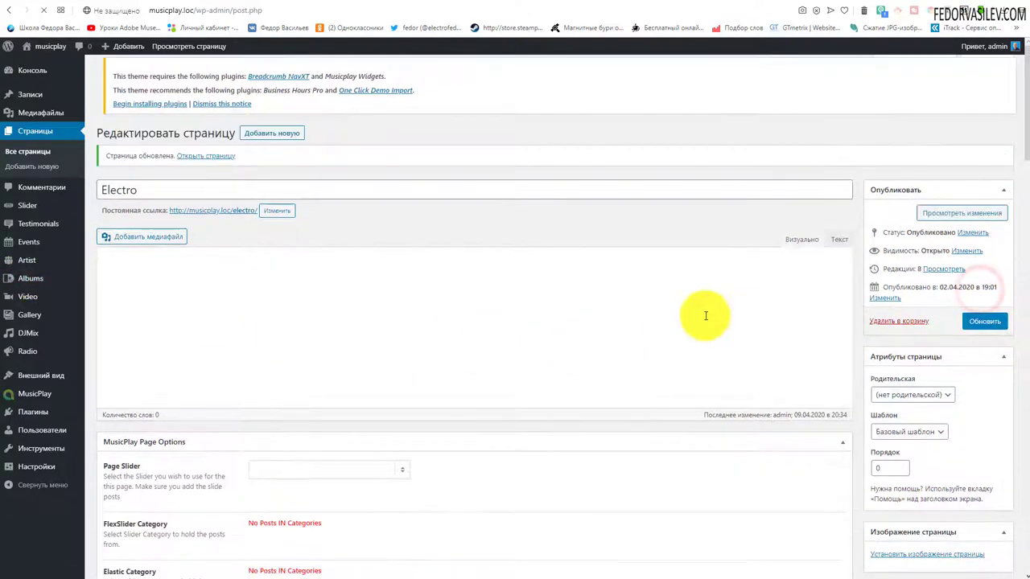
key(ctrl+Tab)
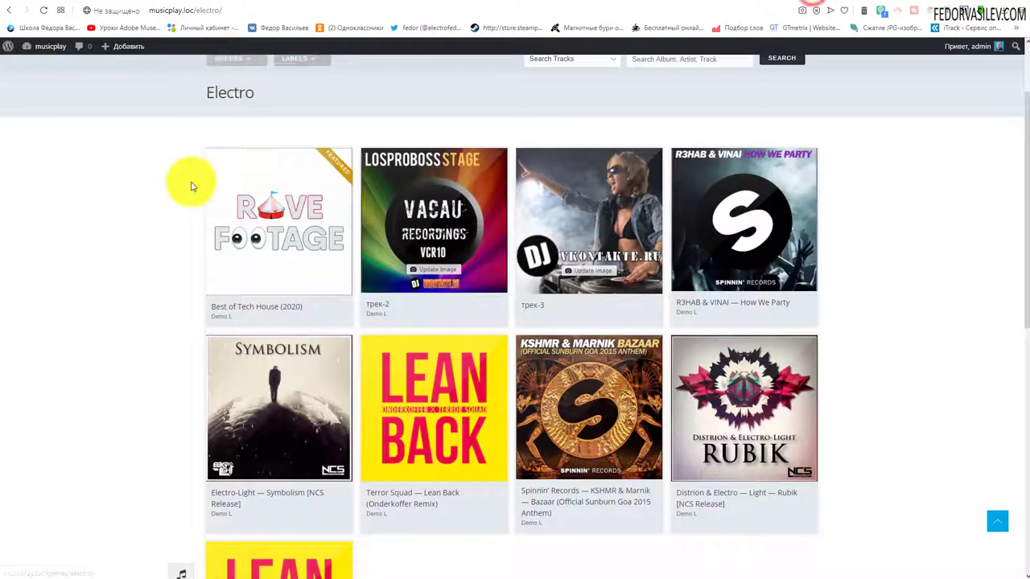
click(43, 10)
click(206, 115)
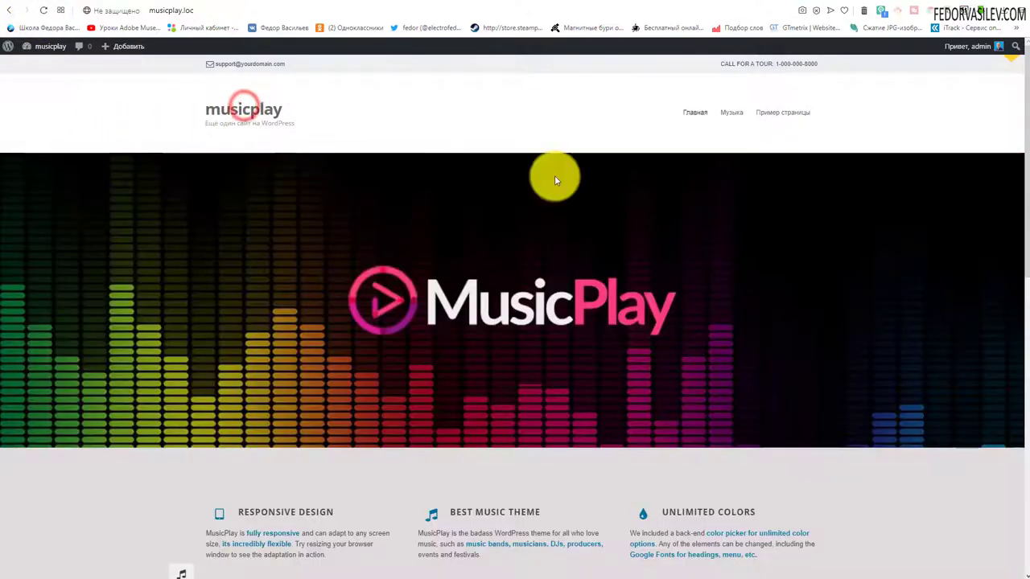
click(733, 131)
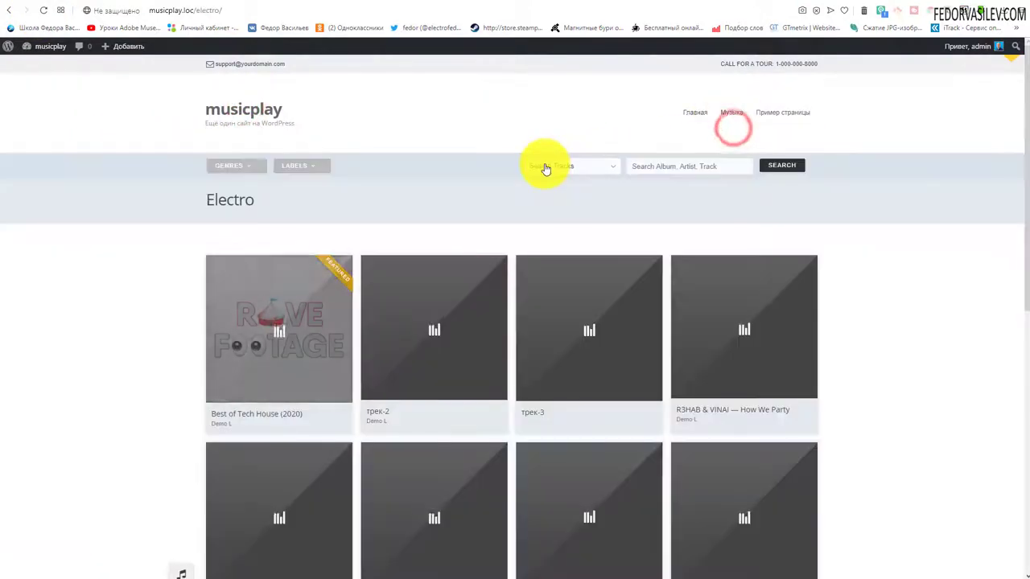
Examine the pagination below the published Electro albums, view the second page of albums and return to the first.
scroll(230, 225, down, 4)
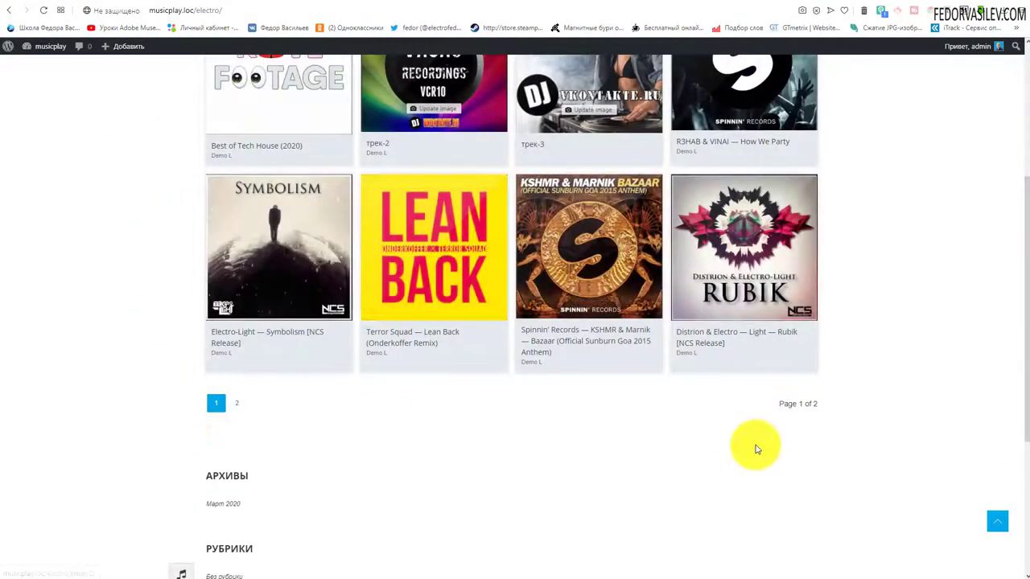
drag(818, 404, 751, 469)
click(751, 443)
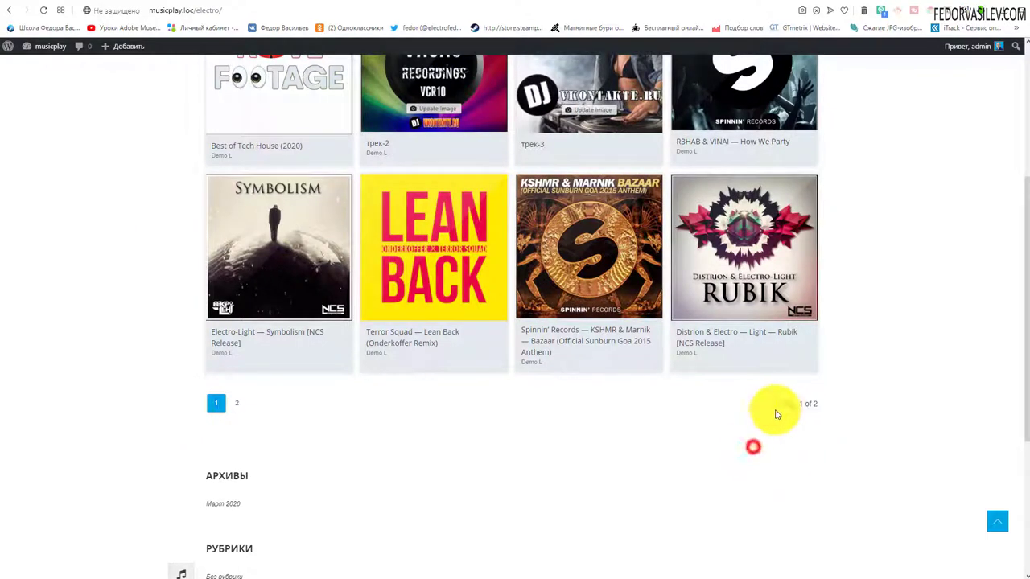
drag(781, 406, 327, 458)
click(328, 454)
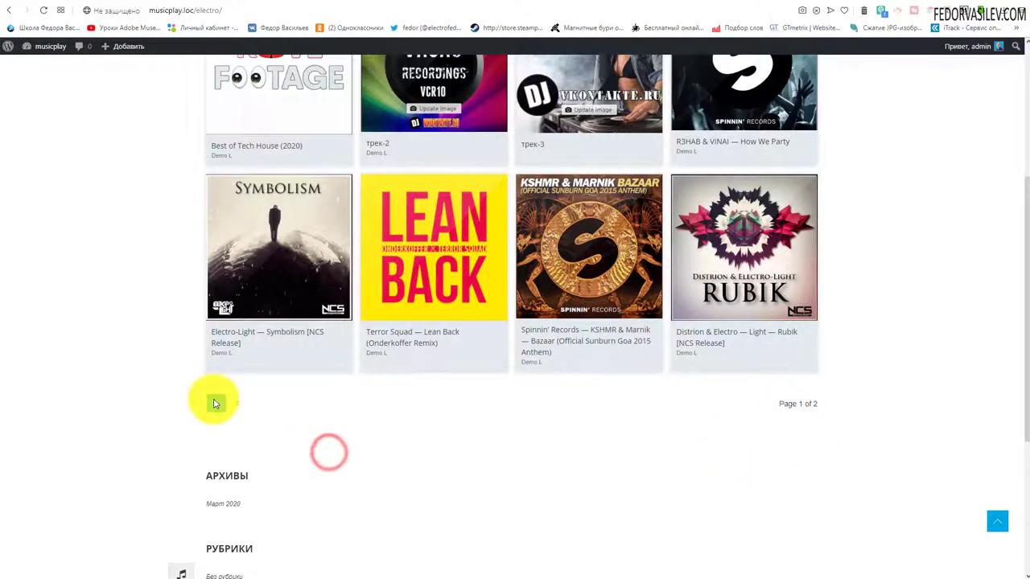
click(234, 404)
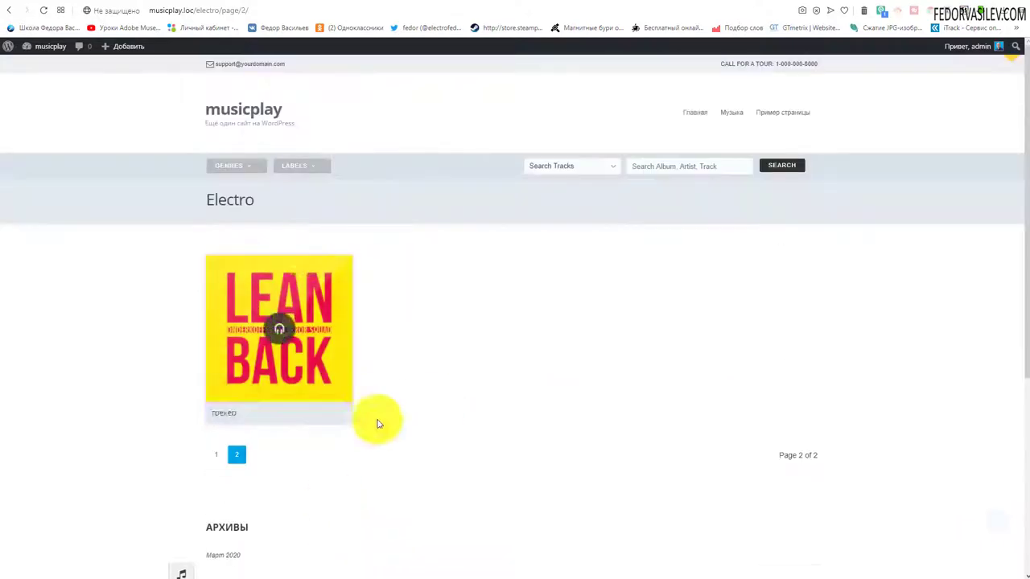
click(9, 10)
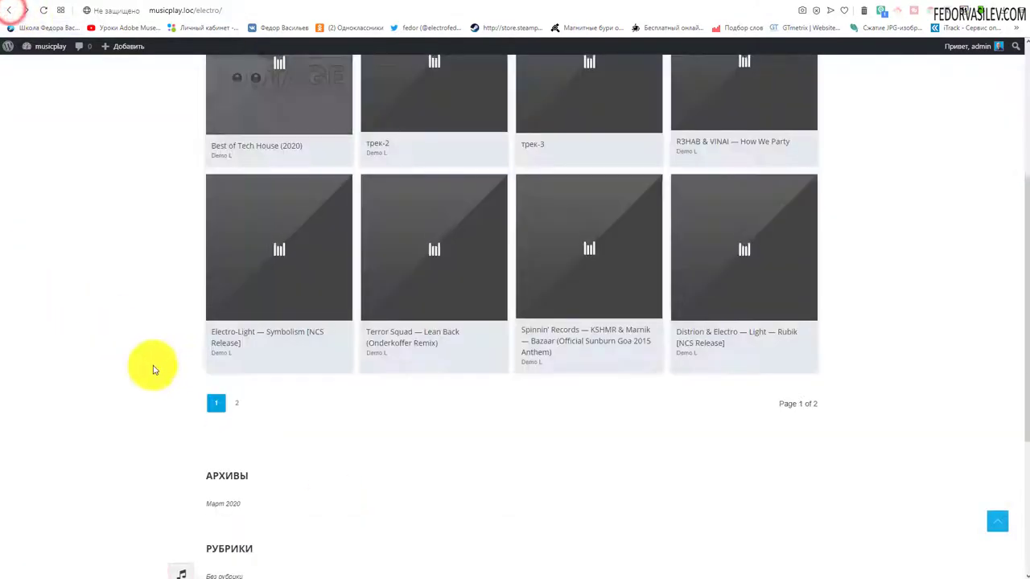
Look over the first page of albums under the Electro heading and open the second page again.
scroll(329, 329, up, 3)
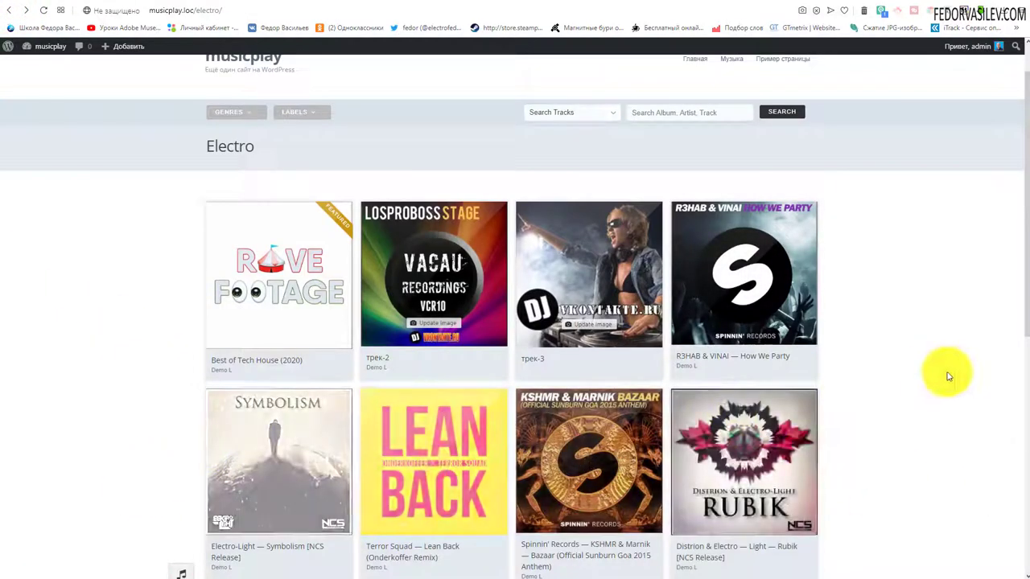
scroll(933, 374, down, 2)
scroll(928, 372, up, 2)
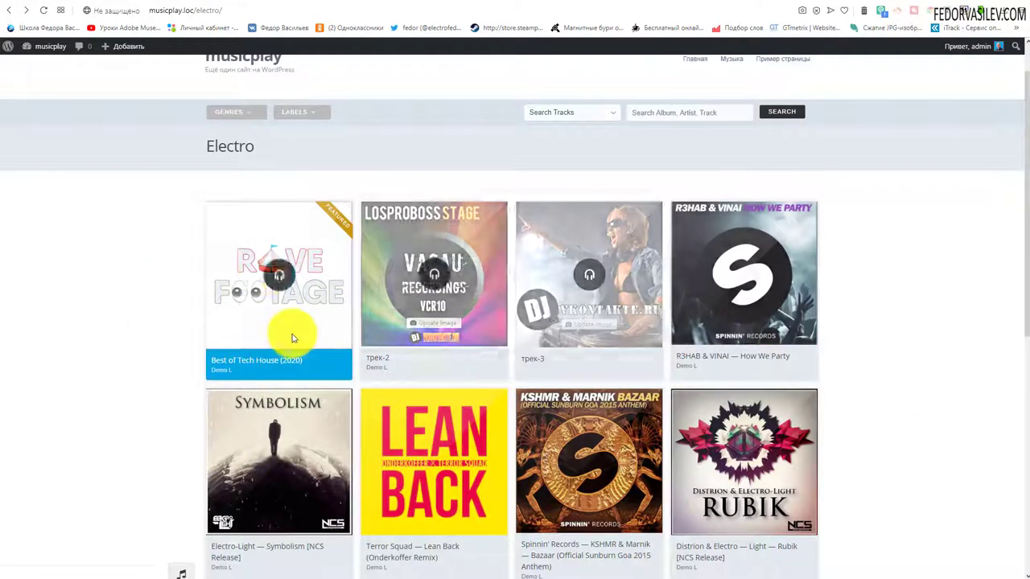
scroll(234, 229, up, 1)
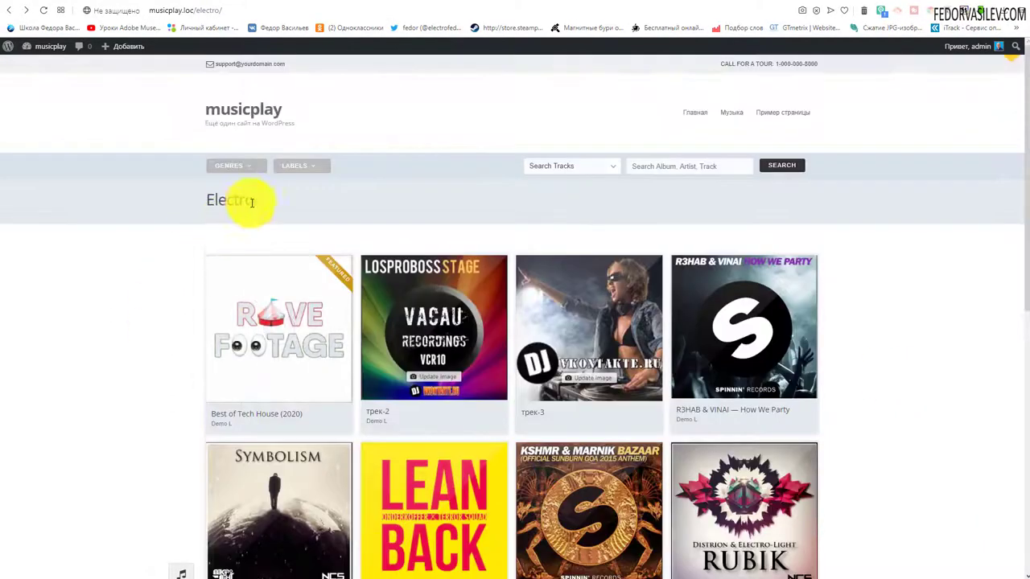
click(136, 236)
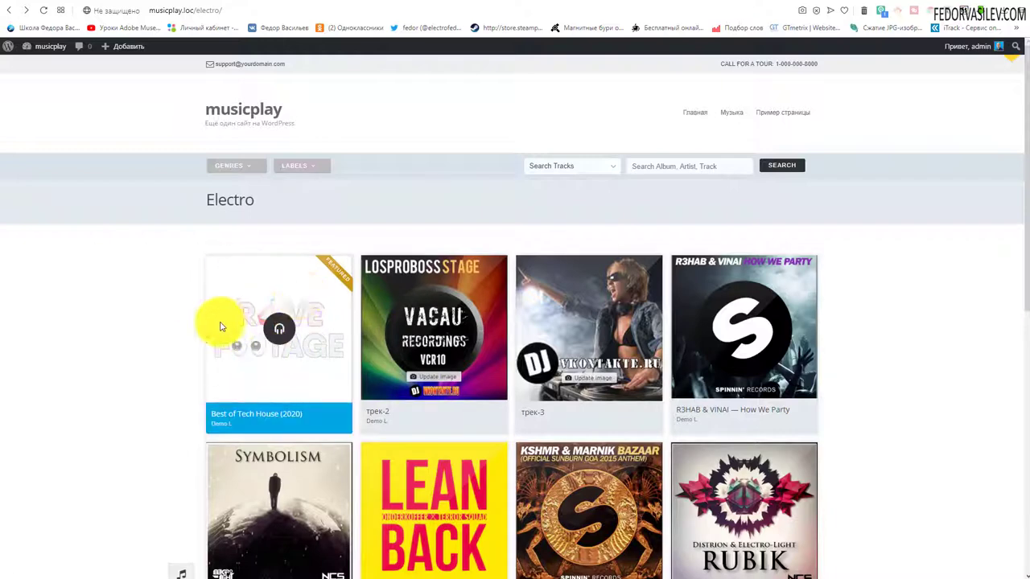
scroll(201, 362, down, 3)
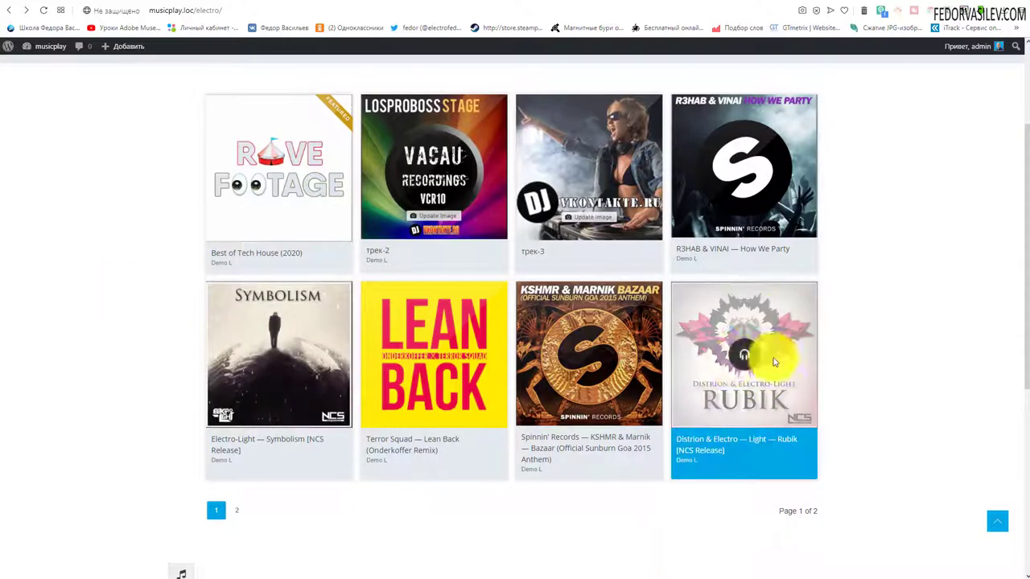
scroll(452, 412, down, 5)
click(236, 294)
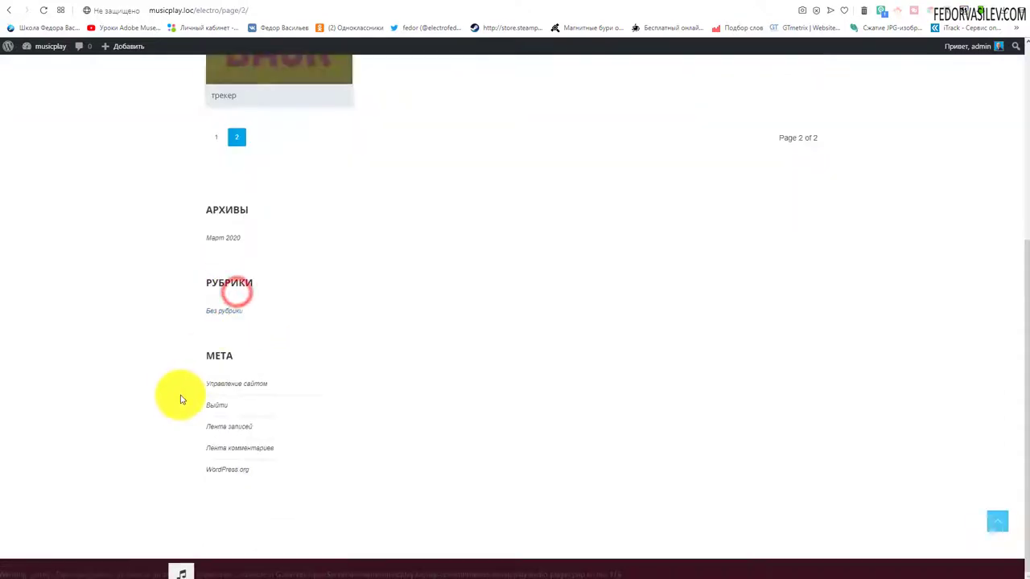
Return to the first page of Electro albums and delete the existing album shortcode in the Electro page editor.
click(216, 455)
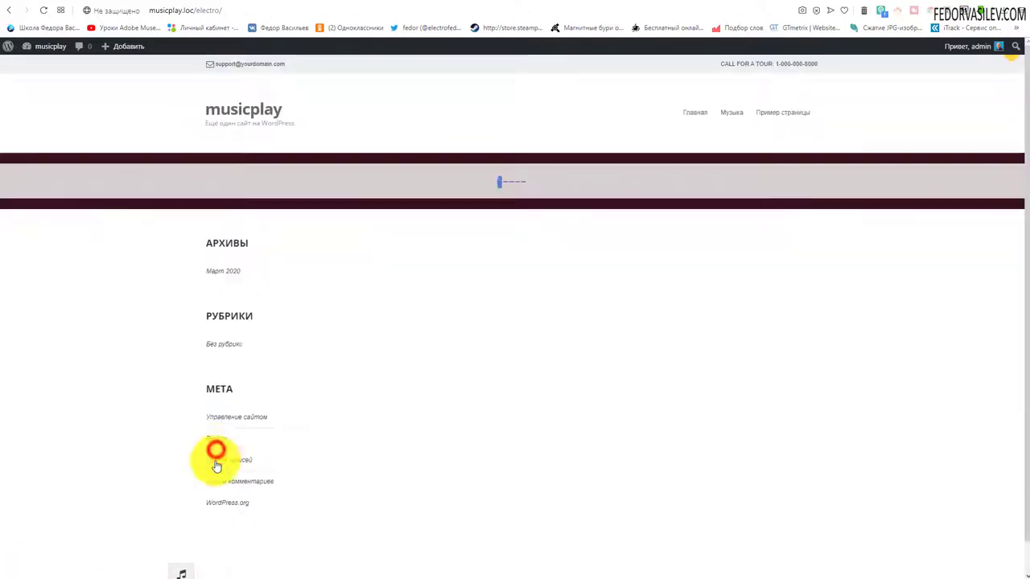
click(744, 4)
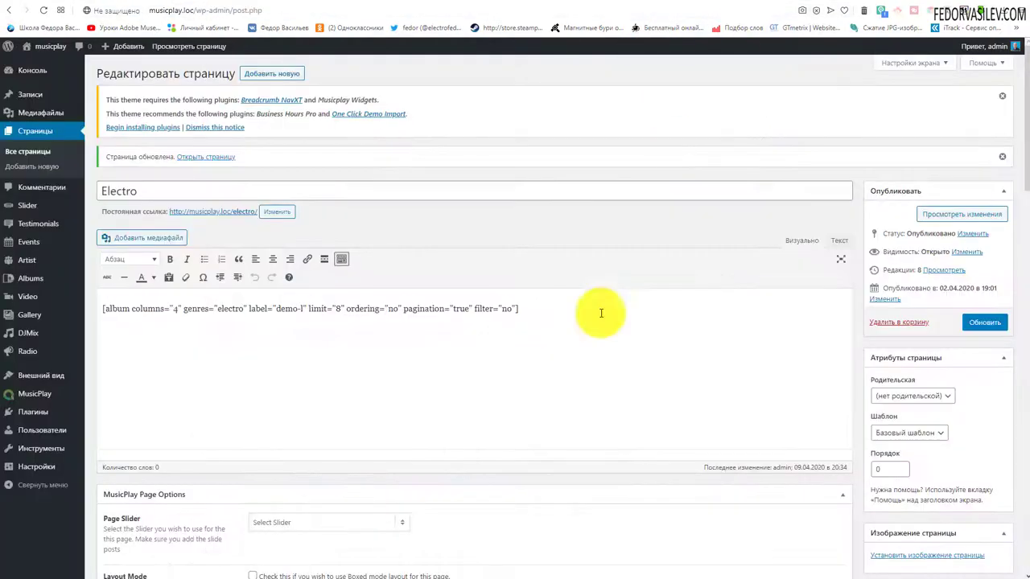
mouse_move(542, 310)
drag(546, 311, 62, 287)
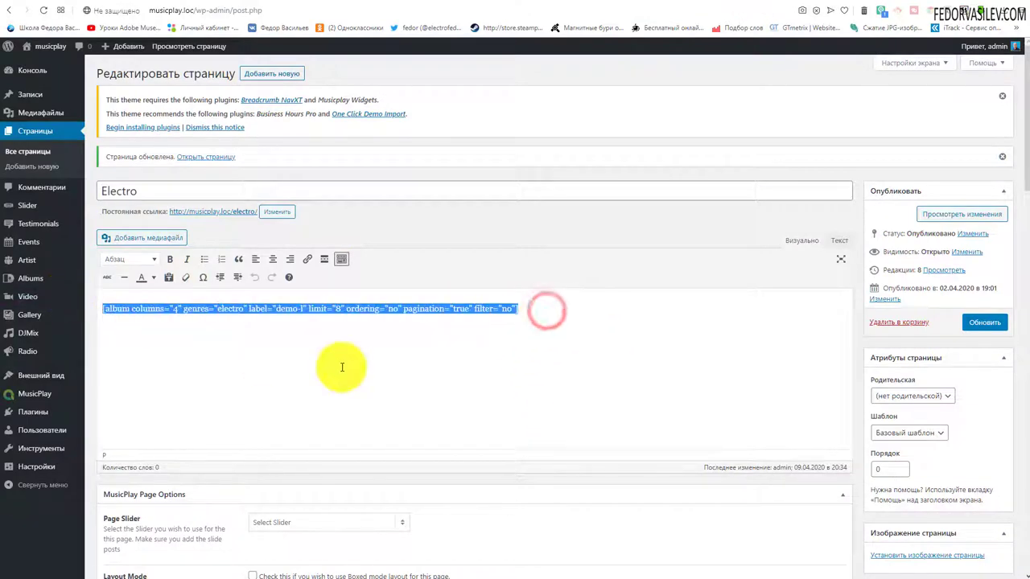
key(BackSpace)
Choose the Album shortcode with the Album List type in the Shortcodes Generator.
scroll(628, 407, down, 10)
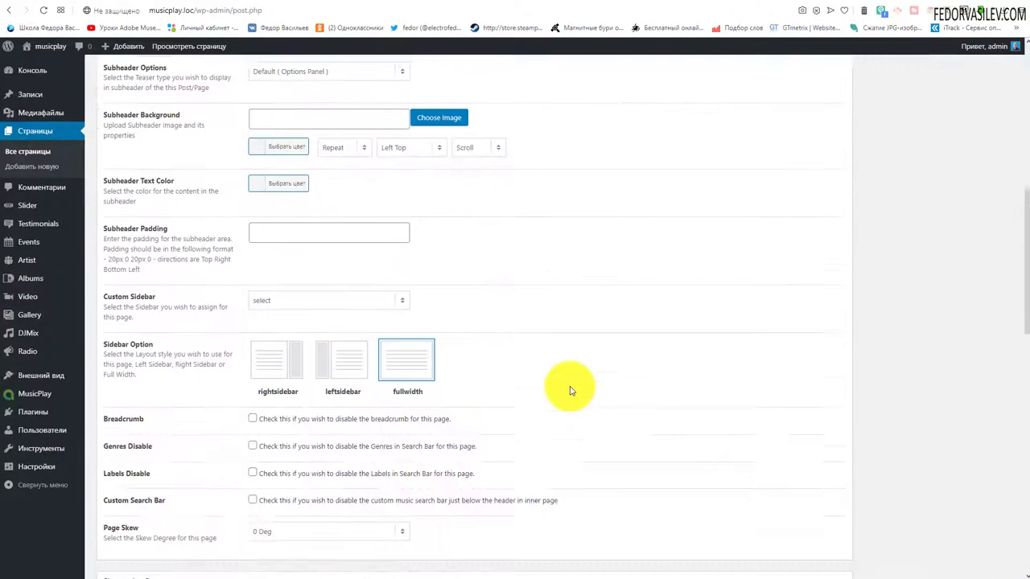
click(369, 393)
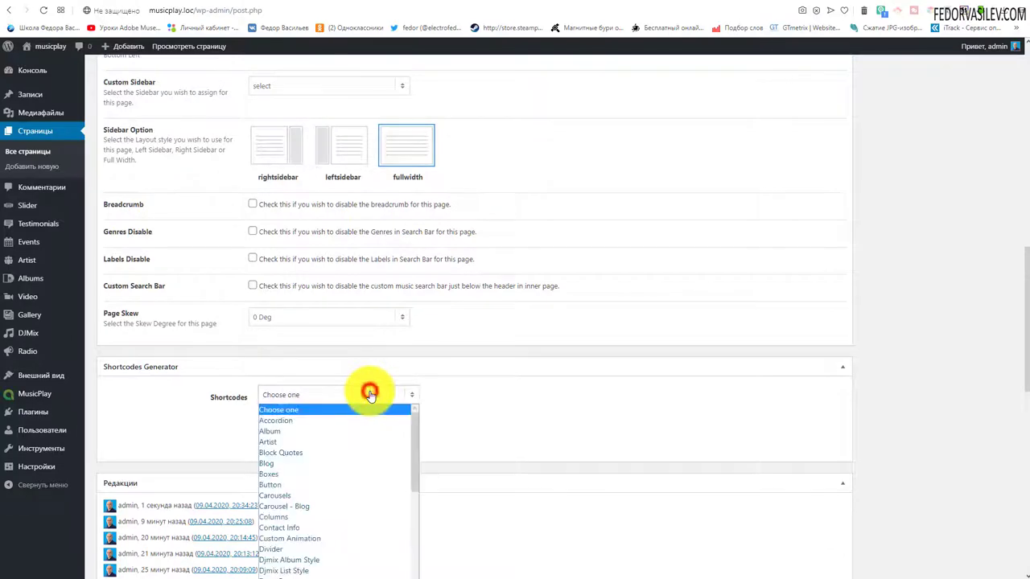
click(311, 433)
scroll(362, 399, down, 1)
click(328, 386)
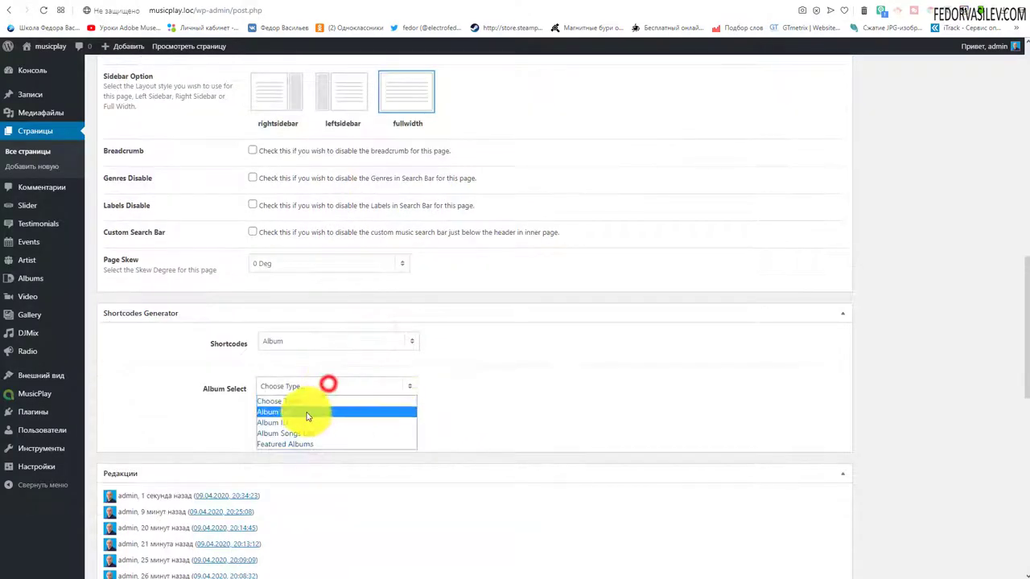
click(306, 413)
Set the album list to 4 Columns with a limit of 8, label Demo L and genre Electro.
scroll(450, 419, down, 3)
click(271, 204)
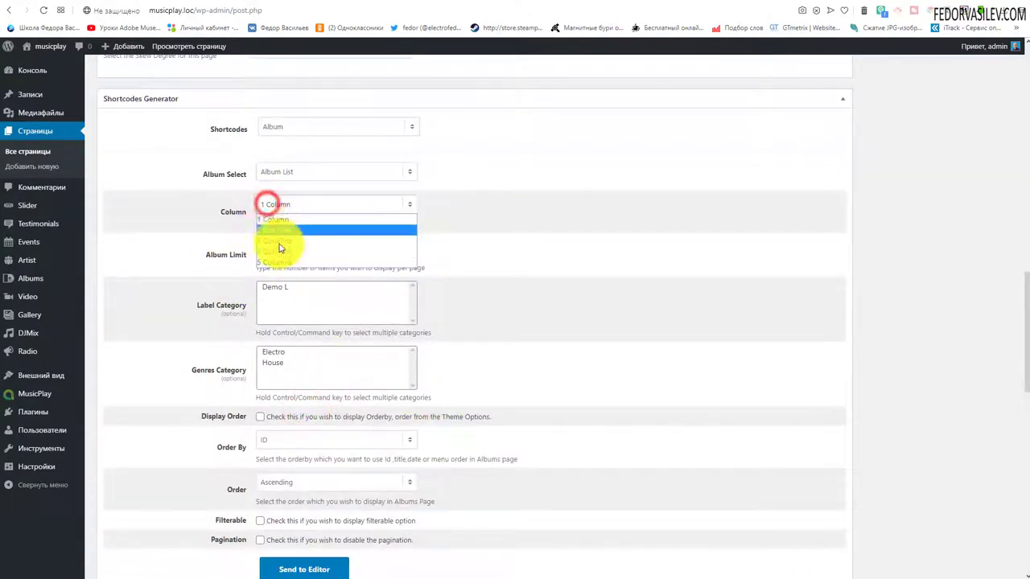
click(280, 249)
double_click(272, 247)
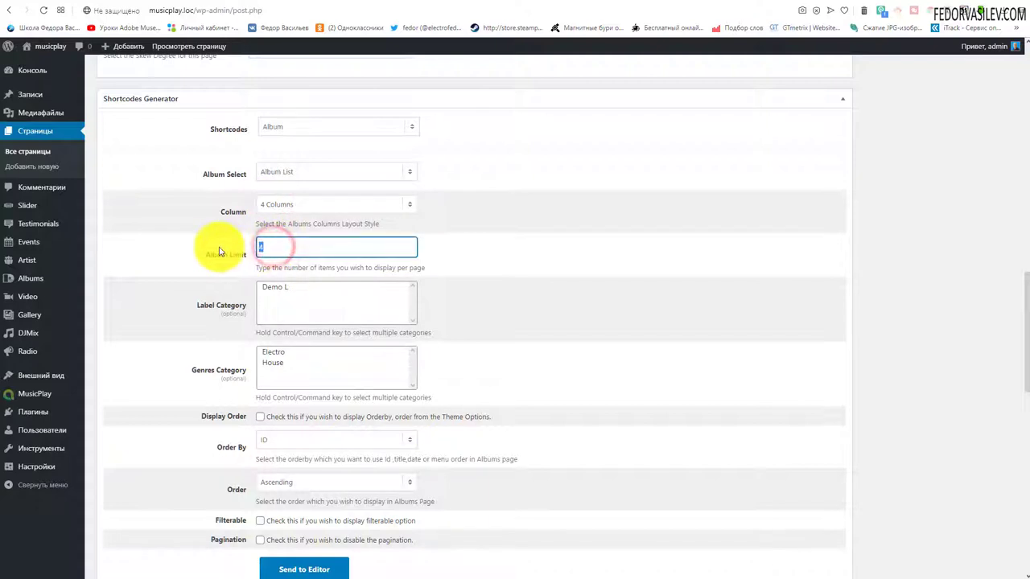
click(269, 288)
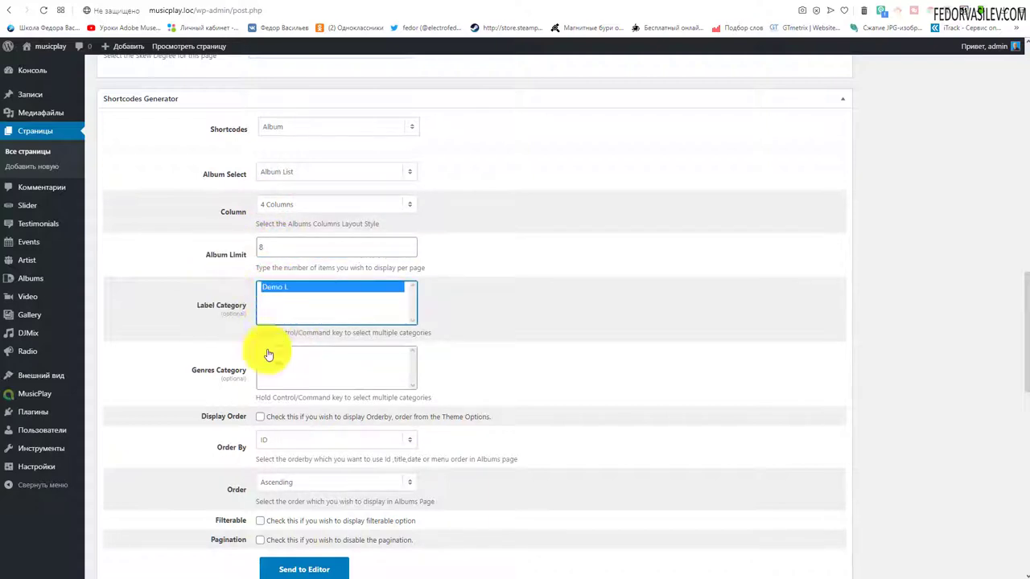
click(274, 356)
Enable Display Order for the album list and set its order to Descending.
scroll(430, 411, down, 2)
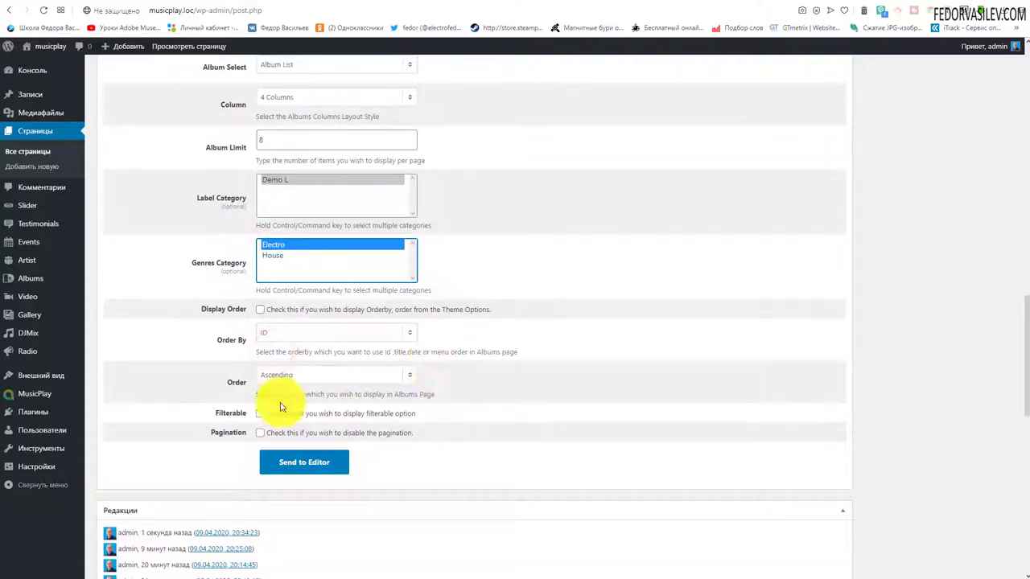
click(260, 311)
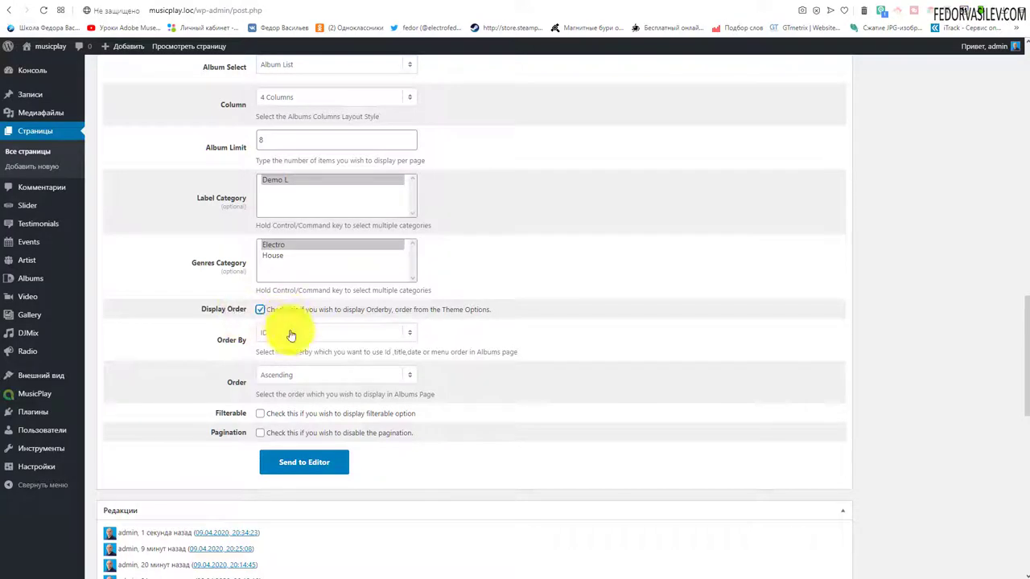
click(260, 311)
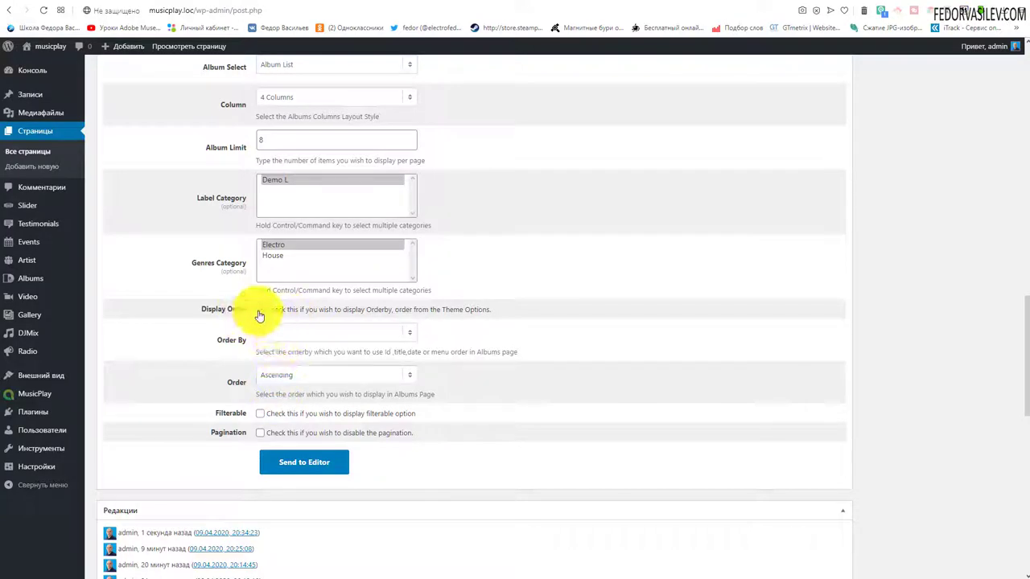
click(260, 311)
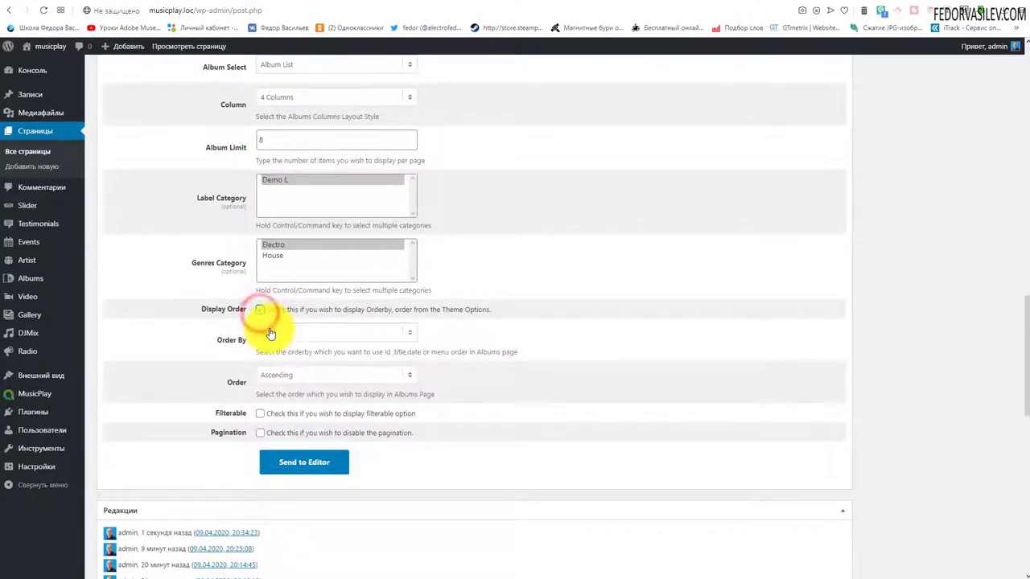
click(273, 386)
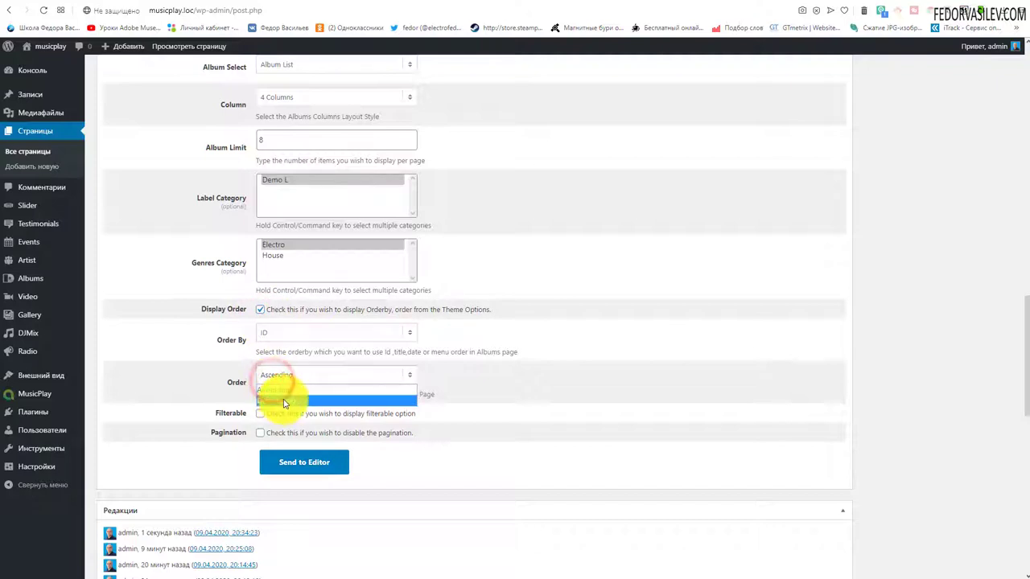
click(281, 396)
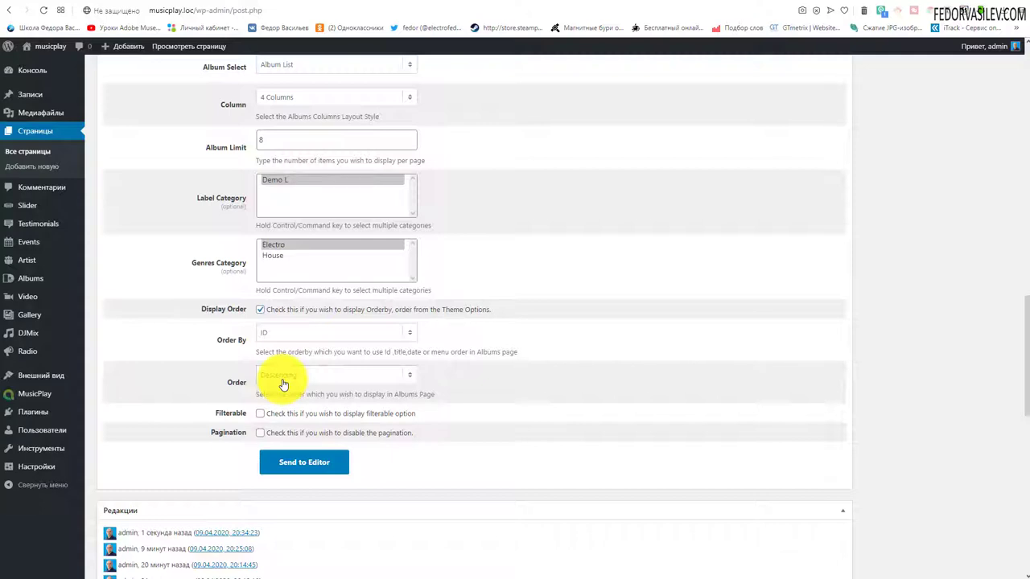
Disable pagination, enable the filterable option and send the generated album shortcode to the editor.
click(260, 433)
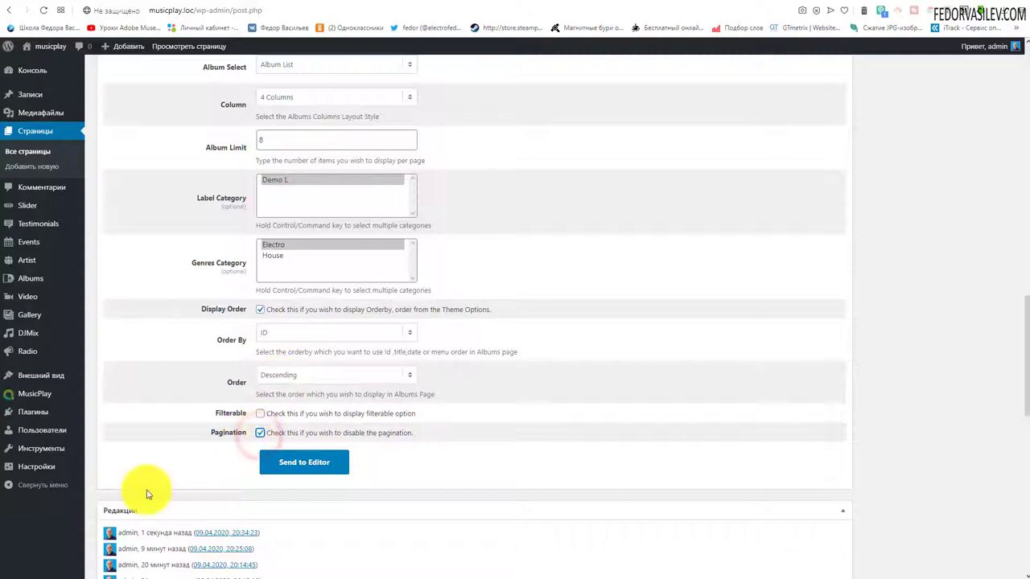
click(260, 414)
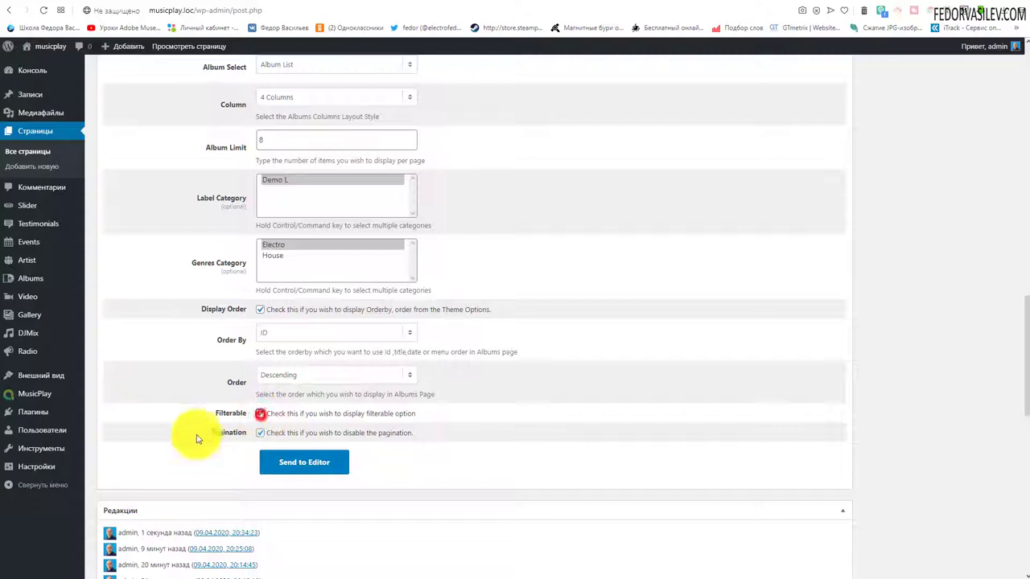
click(283, 472)
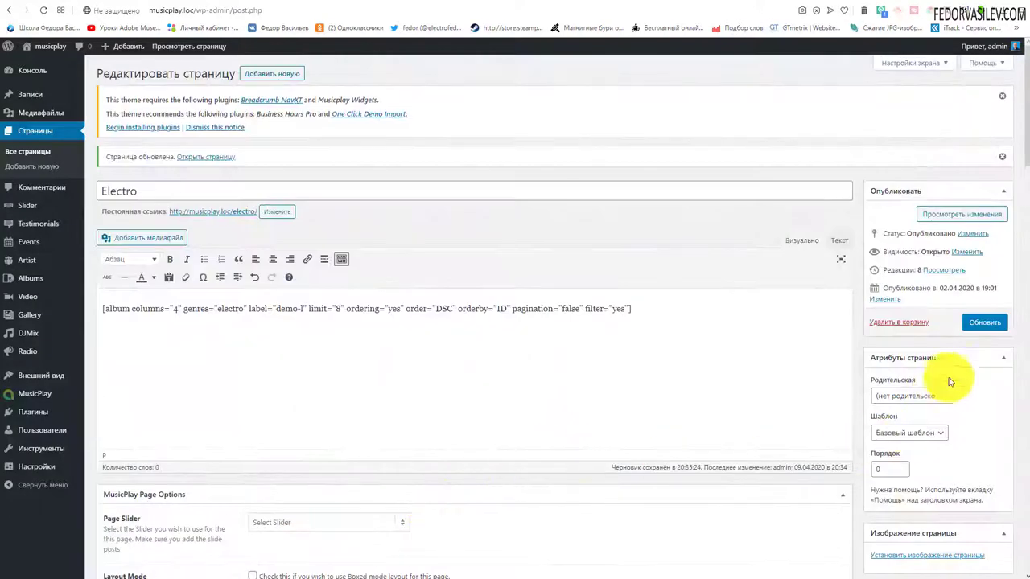
Update the Electro page and reload its published version.
click(983, 322)
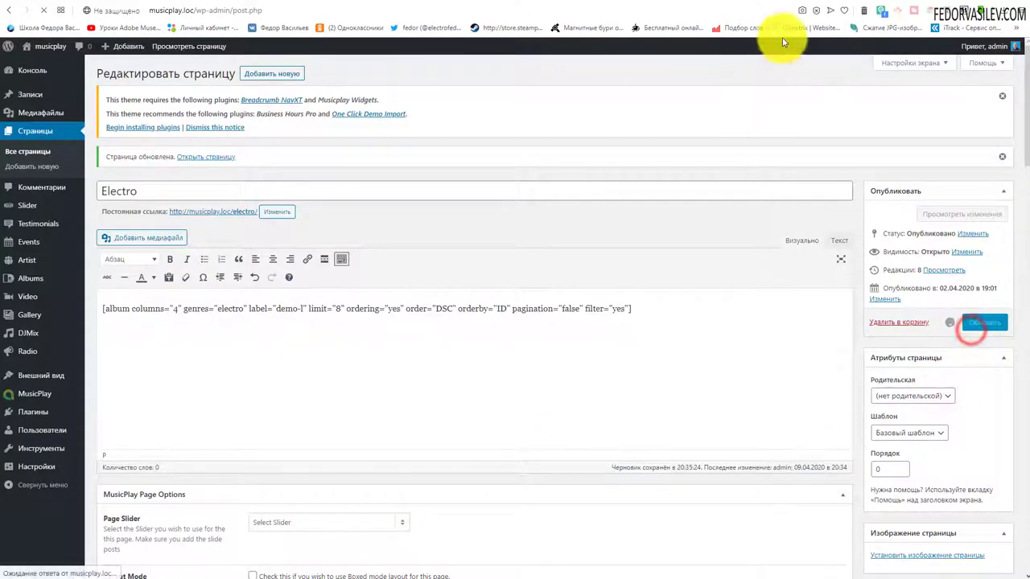
click(885, 4)
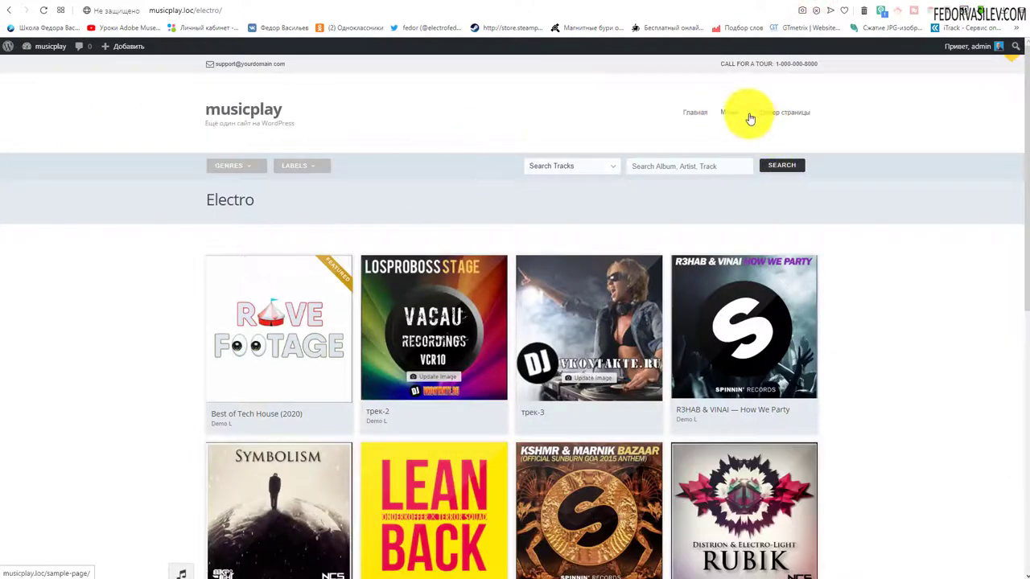
click(44, 10)
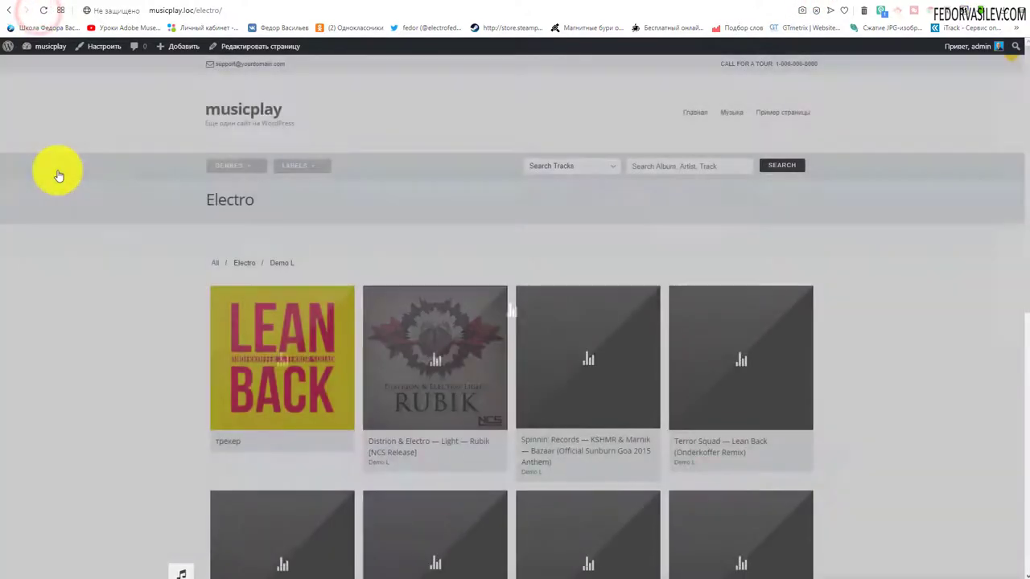
Examine the order of the published Electro albums and check below the list for pagination.
scroll(116, 317, down, 4)
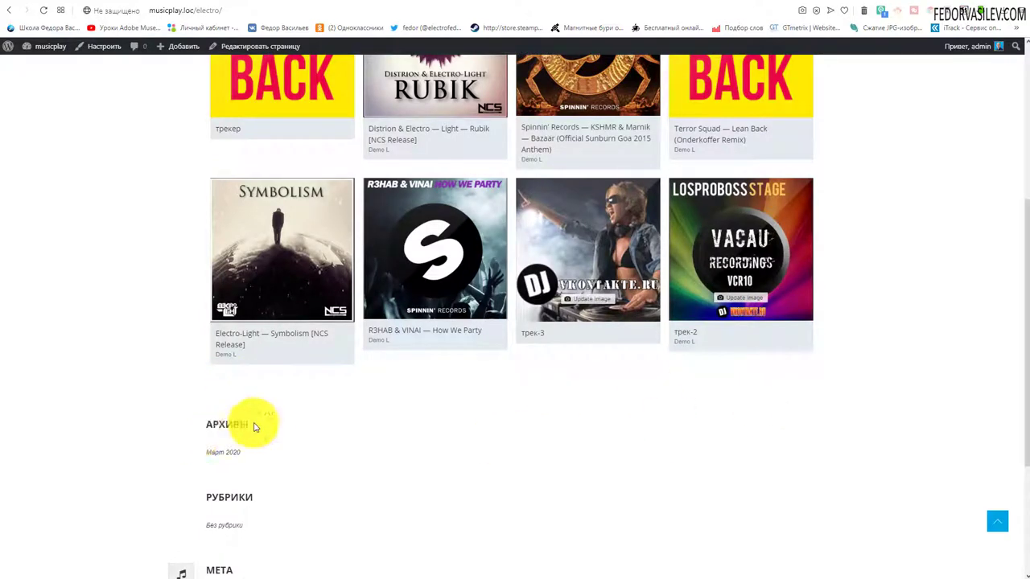
scroll(259, 418, up, 1)
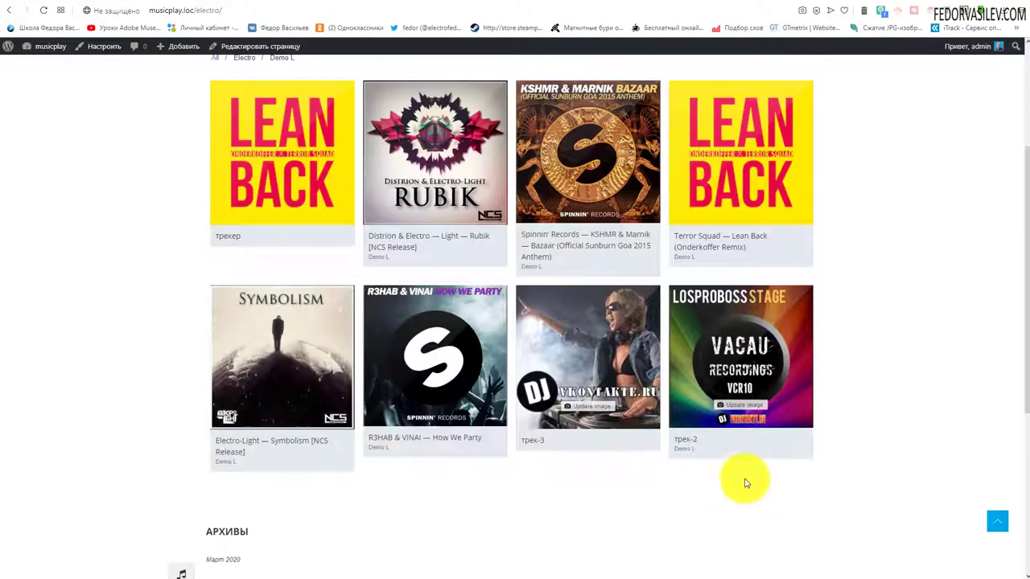
scroll(532, 492, down, 3)
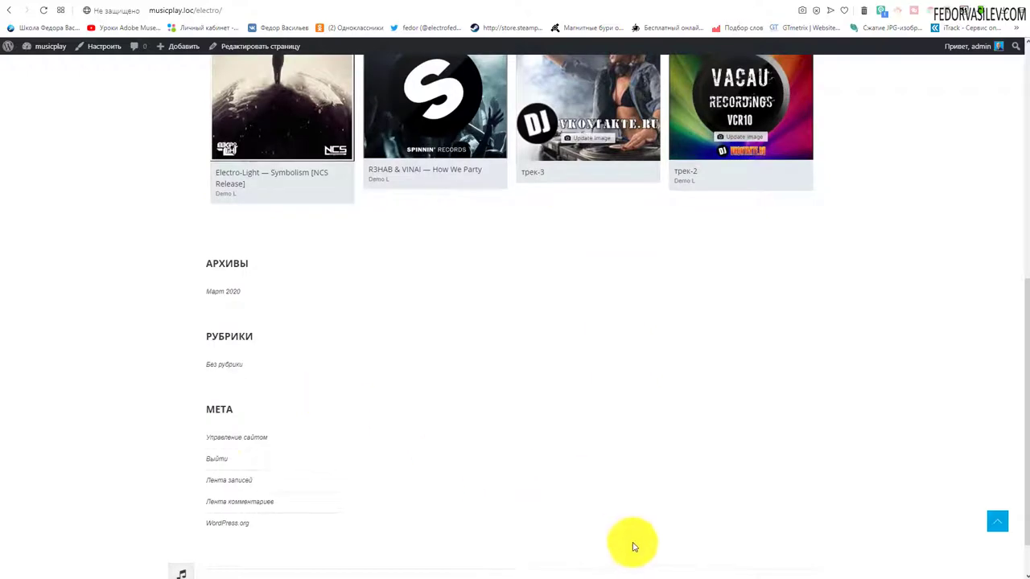
scroll(224, 245, up, 3)
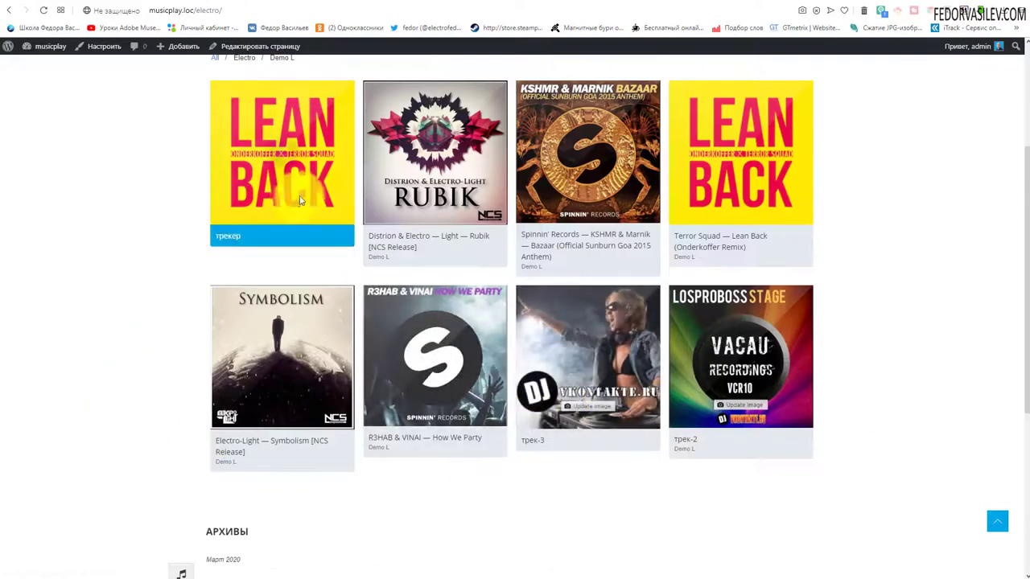
scroll(374, 416, down, 1)
scroll(371, 455, up, 2)
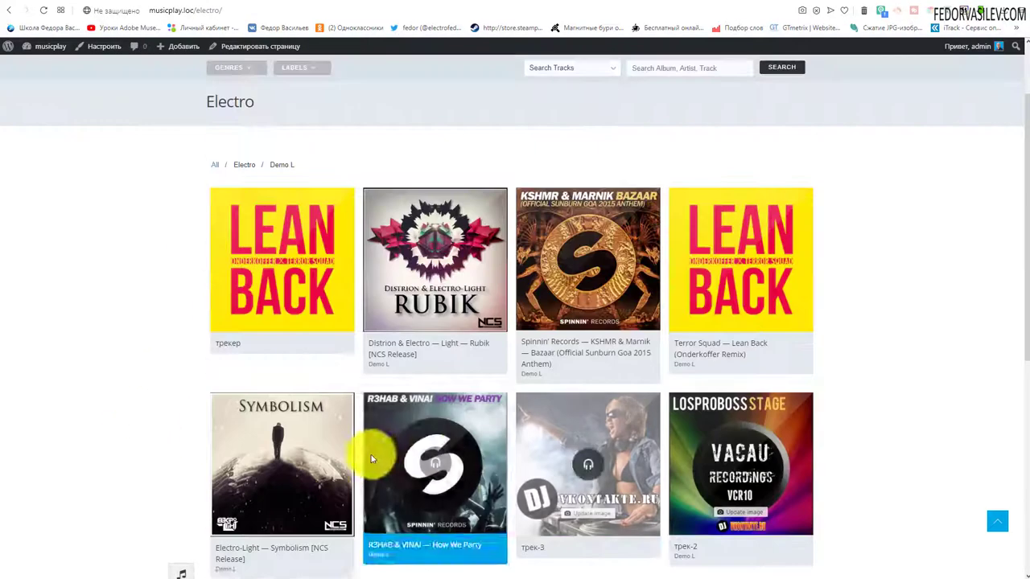
scroll(352, 459, up, 1)
click(286, 363)
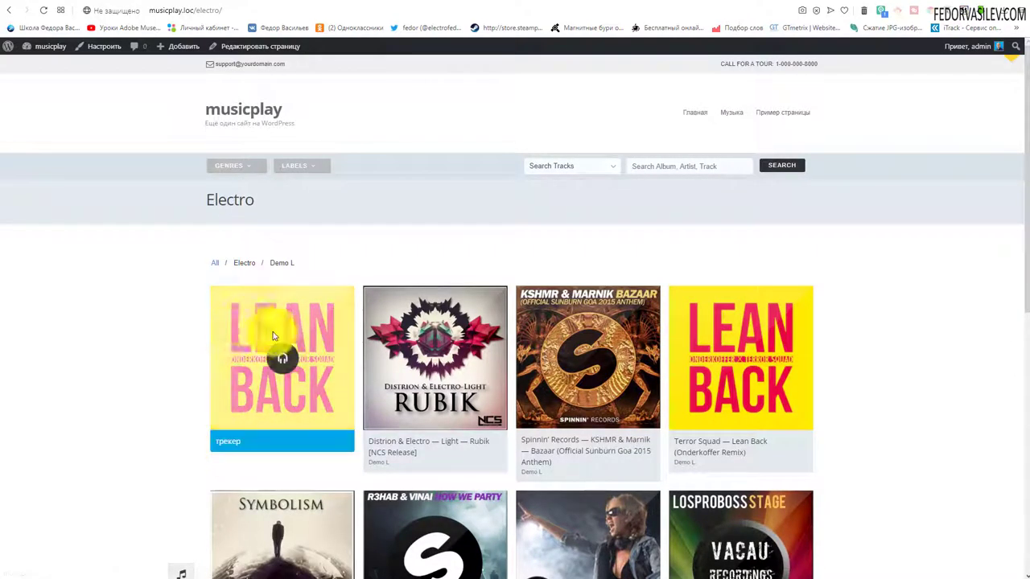
Filter the published Electro albums by Demo L and look through the filtered list.
click(197, 262)
click(425, 263)
click(280, 264)
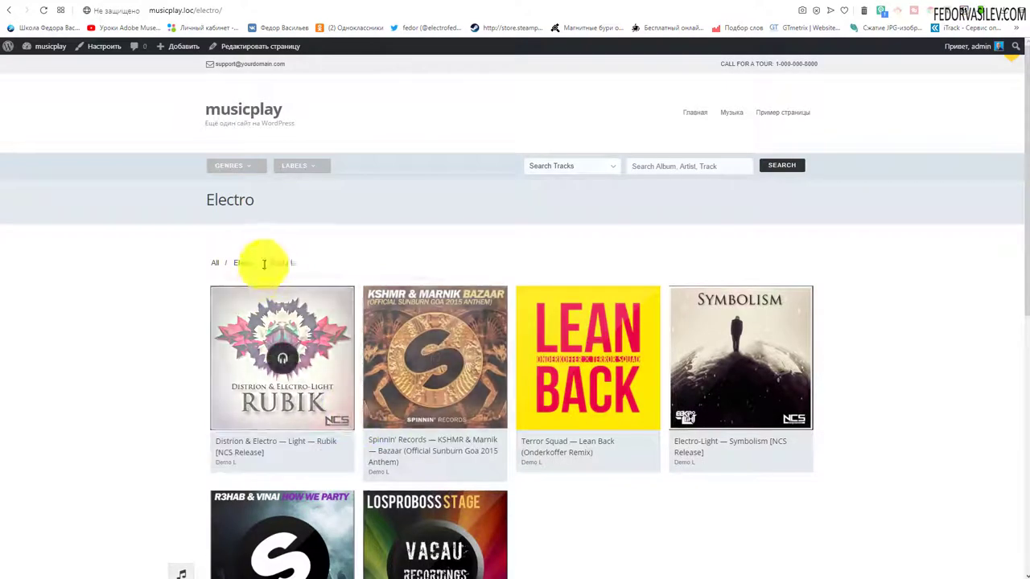
scroll(524, 311, down, 4)
scroll(563, 337, up, 4)
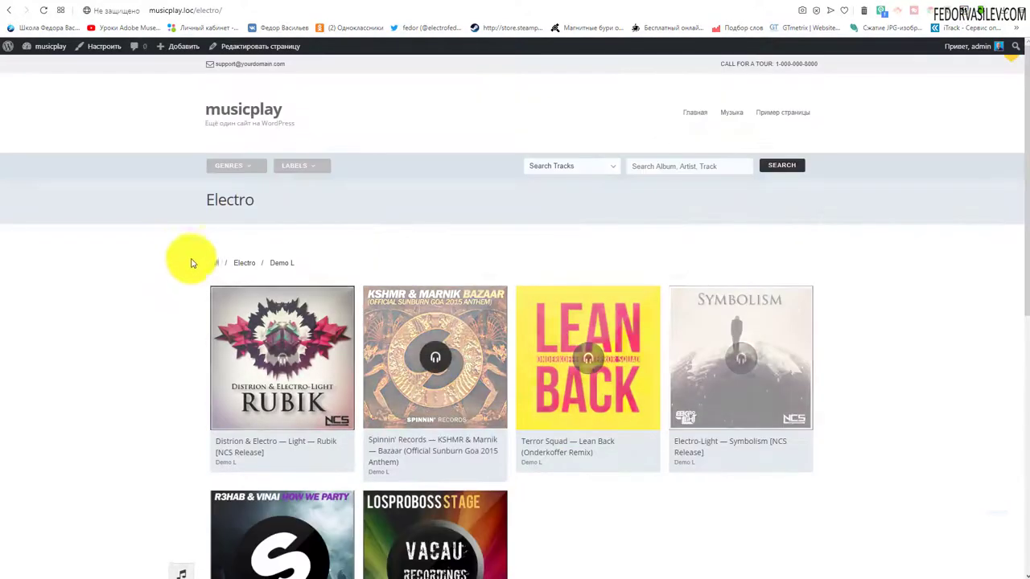
Compare the album lists shown by the Electro and Demo L filters.
click(243, 263)
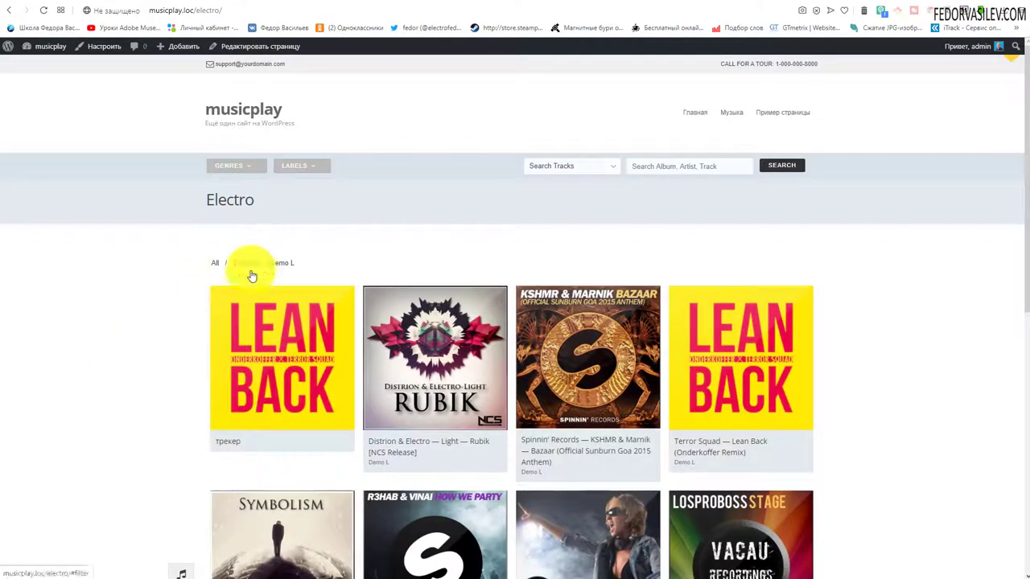
scroll(391, 501, down, 4)
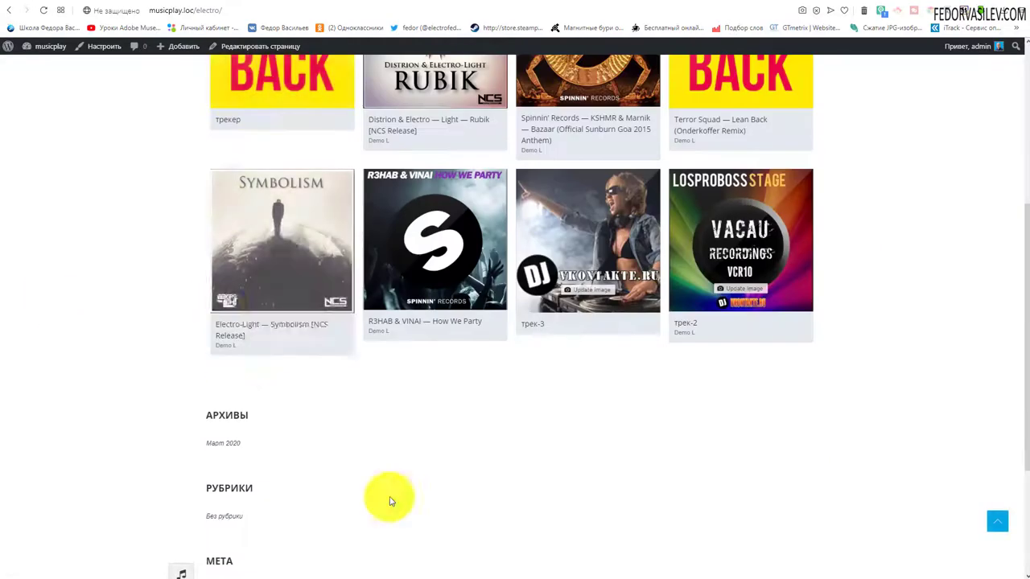
scroll(252, 215, up, 4)
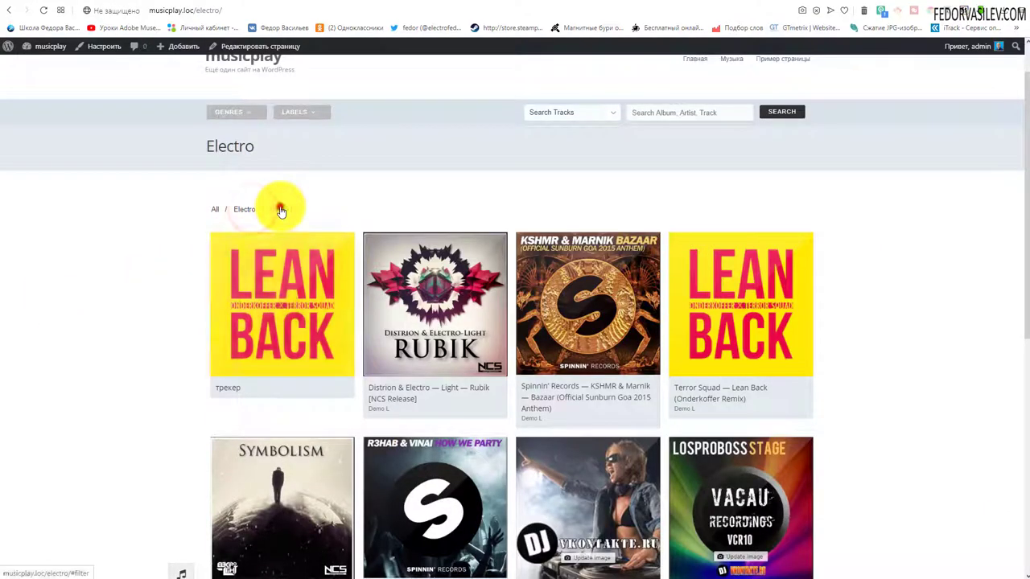
click(280, 209)
scroll(689, 453, down, 3)
scroll(269, 260, up, 4)
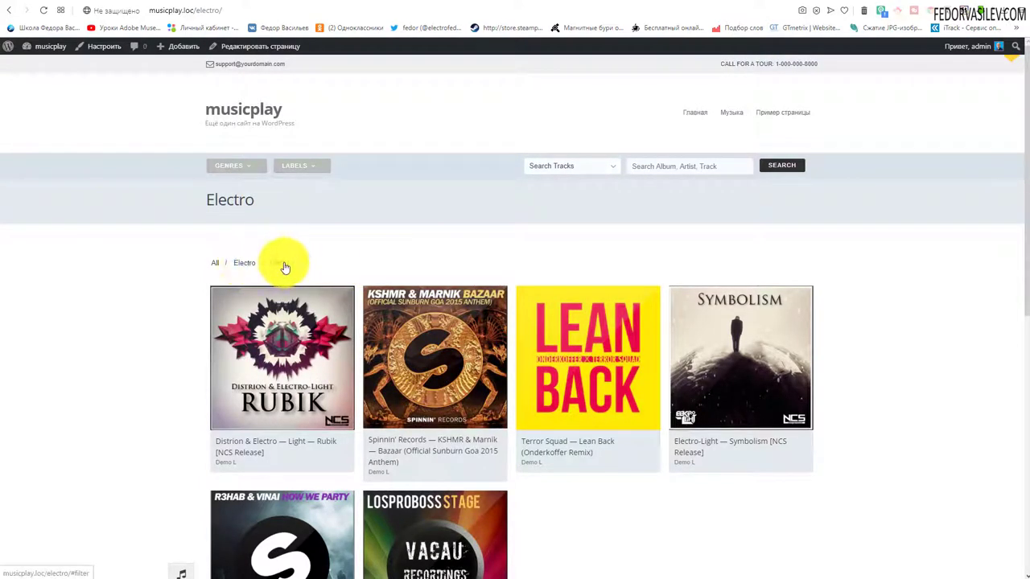
Filter the albums by Electro again and open the House page from the site's Музыка section.
click(242, 263)
mouse_move(726, 116)
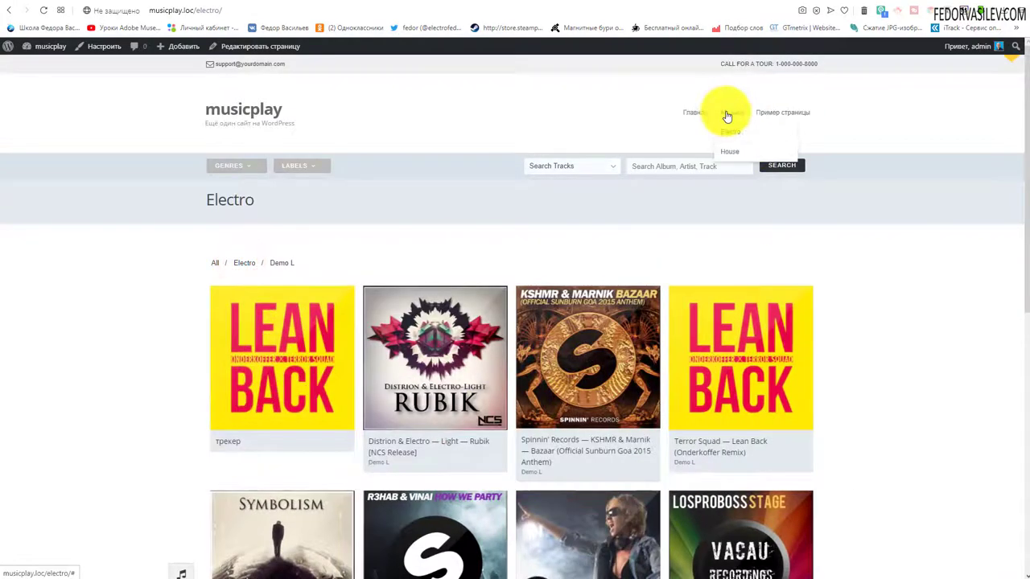
click(731, 156)
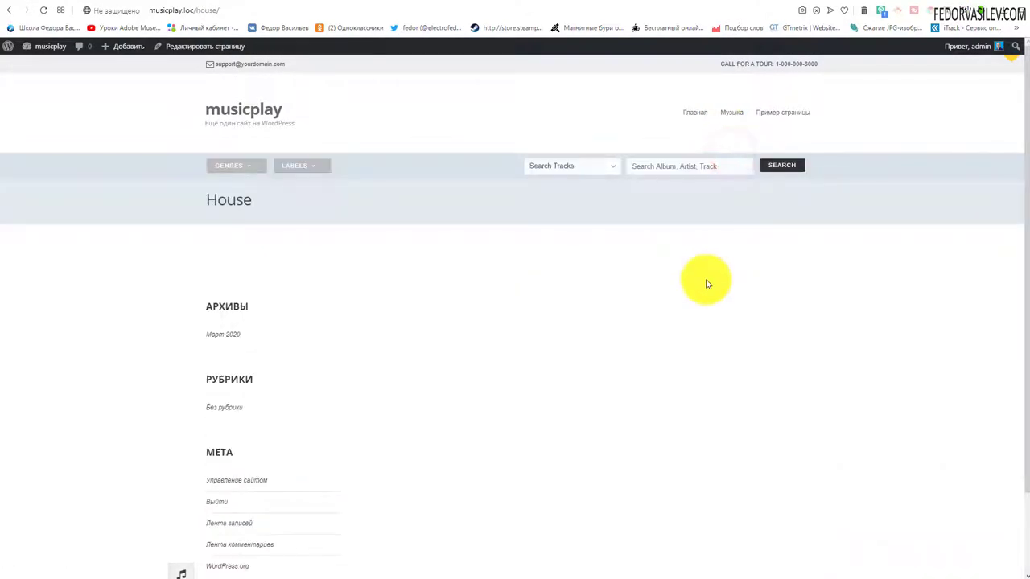
Open the трекер album for editing and add a new album label named 2222 to it.
click(731, 133)
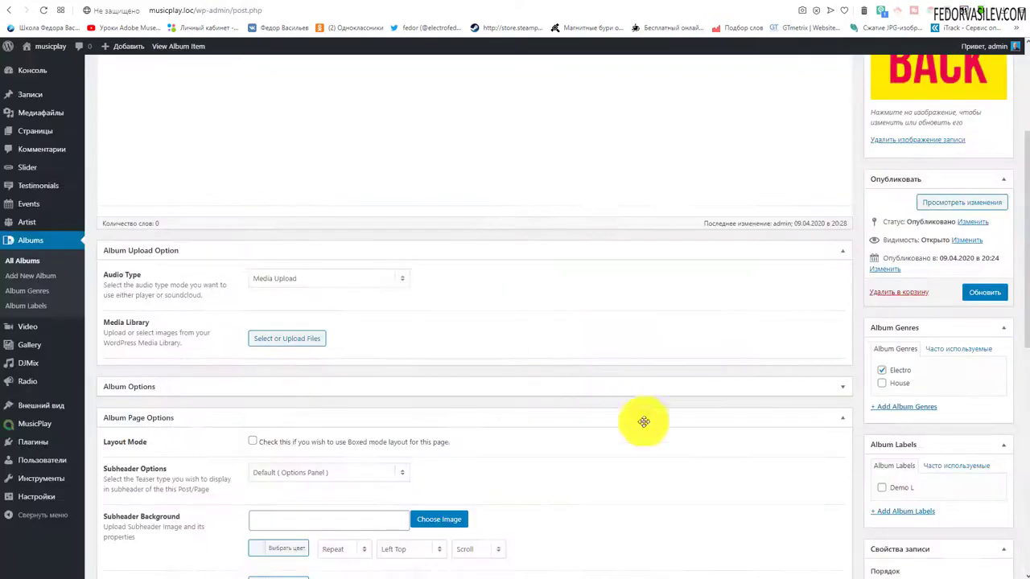
scroll(647, 410, down, 2)
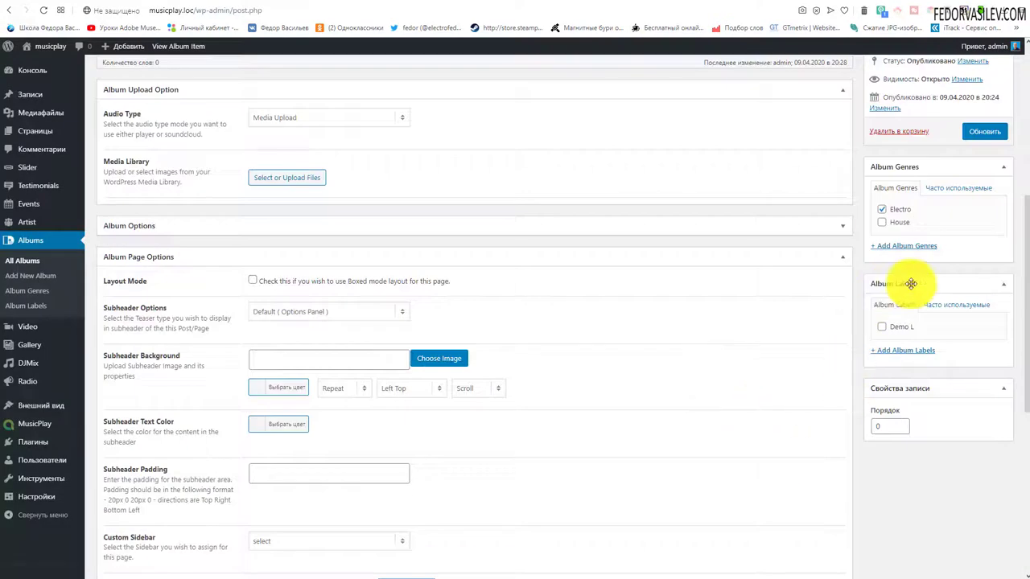
click(886, 350)
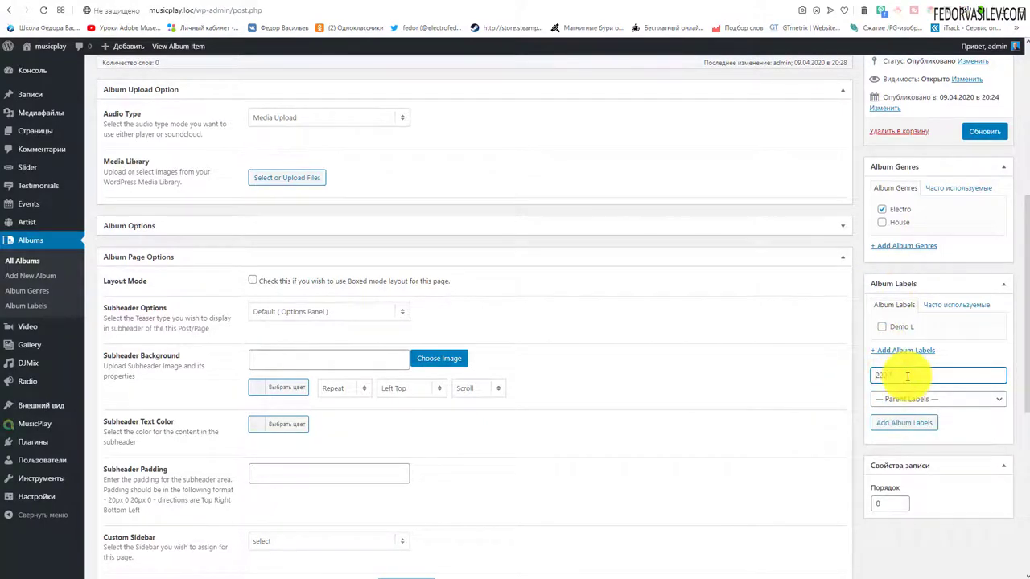
text(2222)
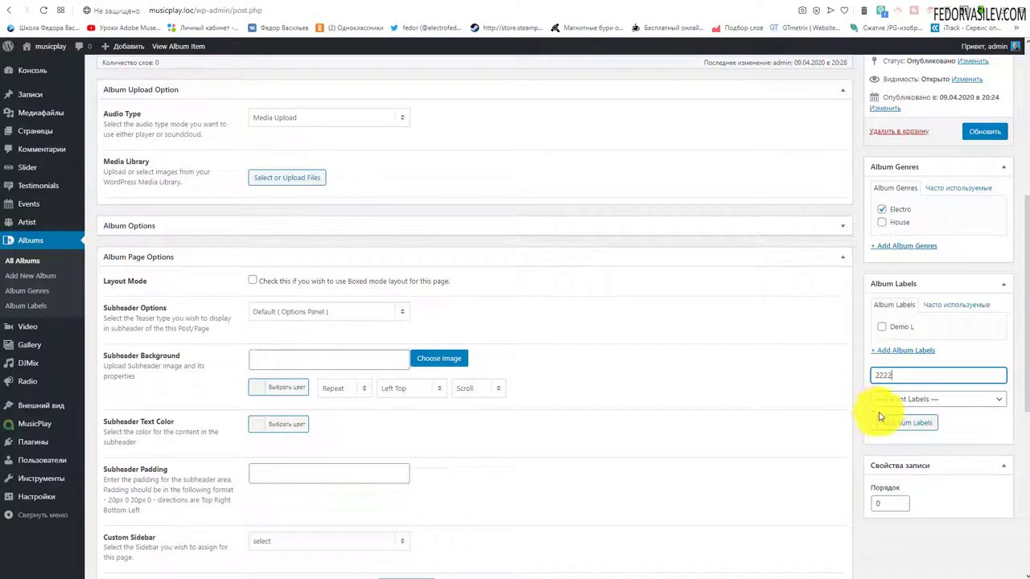
click(891, 423)
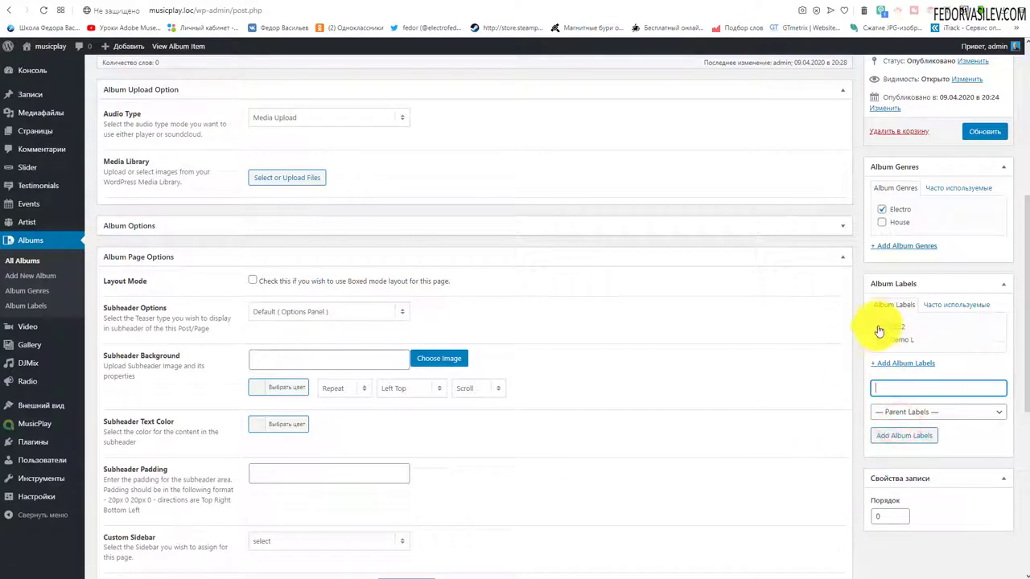
Check the трекер album's title, genre and label assignments and update the album.
scroll(790, 402, up, 5)
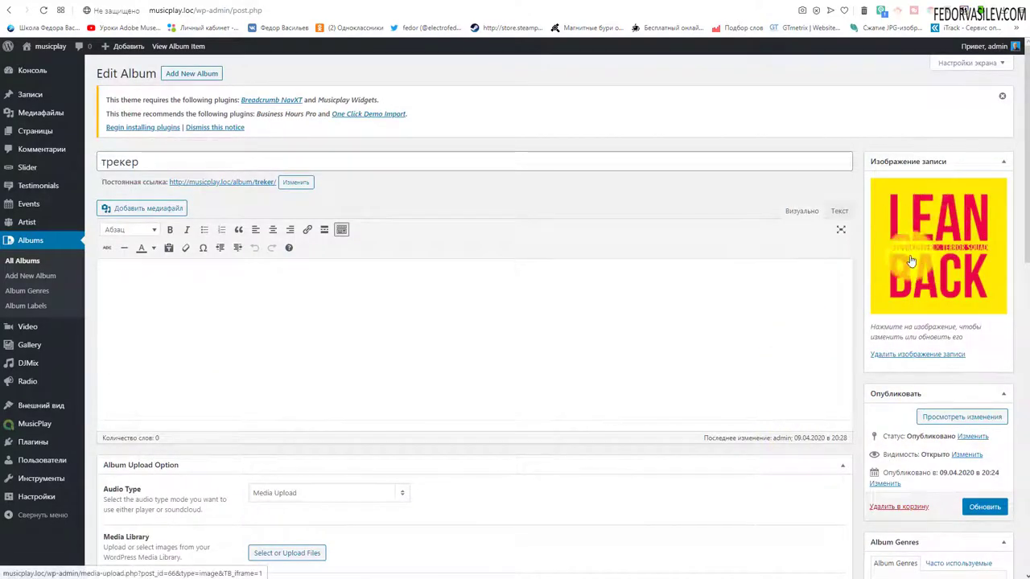
scroll(789, 394, down, 3)
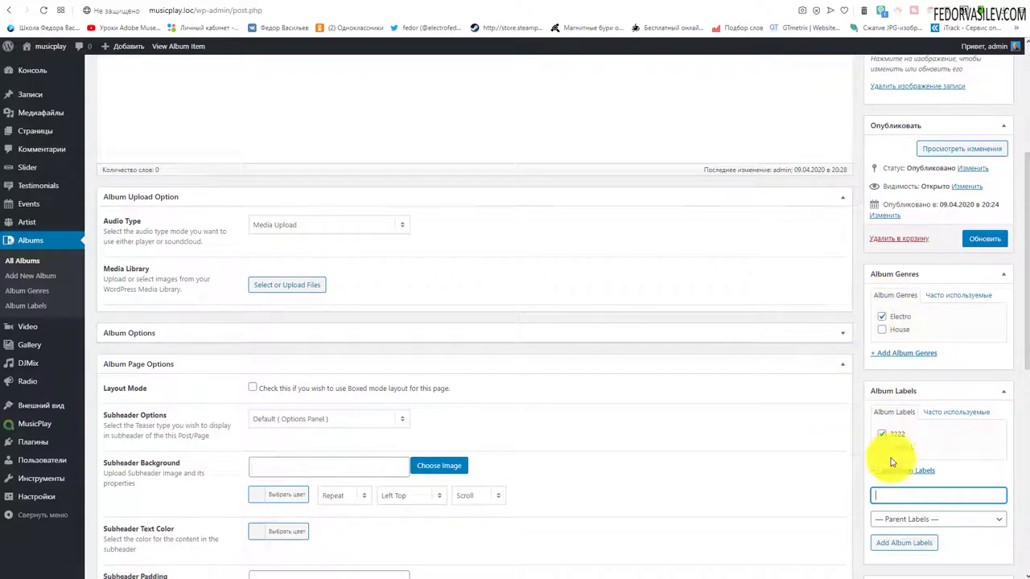
scroll(666, 409, up, 3)
scroll(556, 329, down, 3)
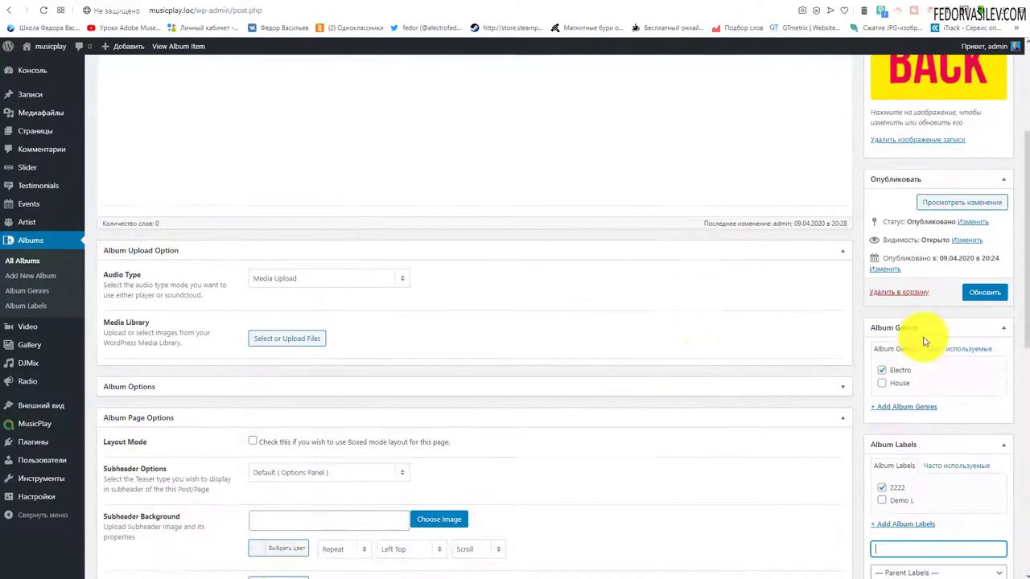
click(968, 295)
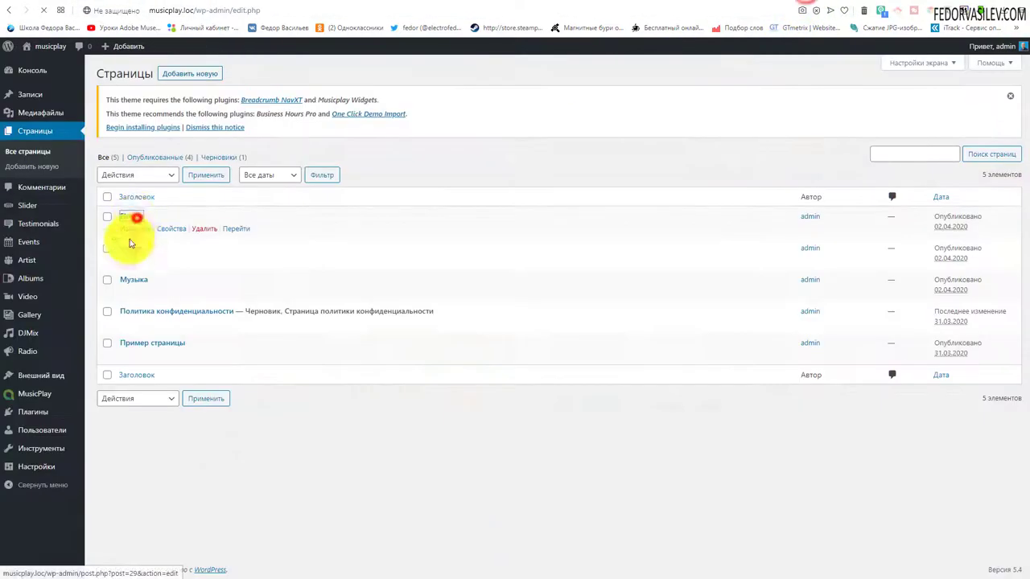
Open the Electro page for editing and delete the existing album shortcode from its content.
click(137, 222)
triple_click(638, 282)
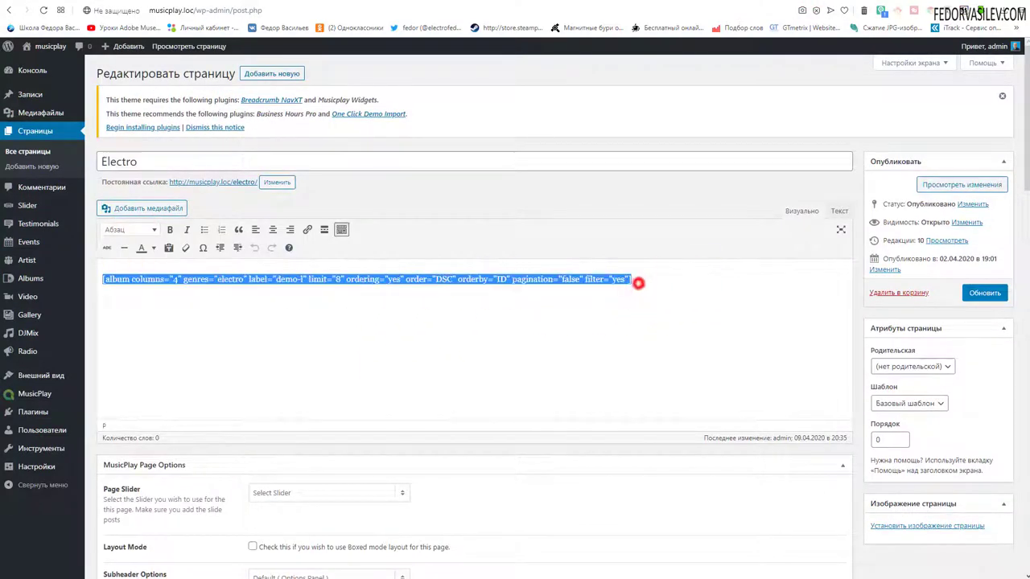
key(BackSpace)
Set up an Album List shortcode in the Shortcodes Generator with 4 columns and an album limit of 8.
scroll(384, 510, down, 11)
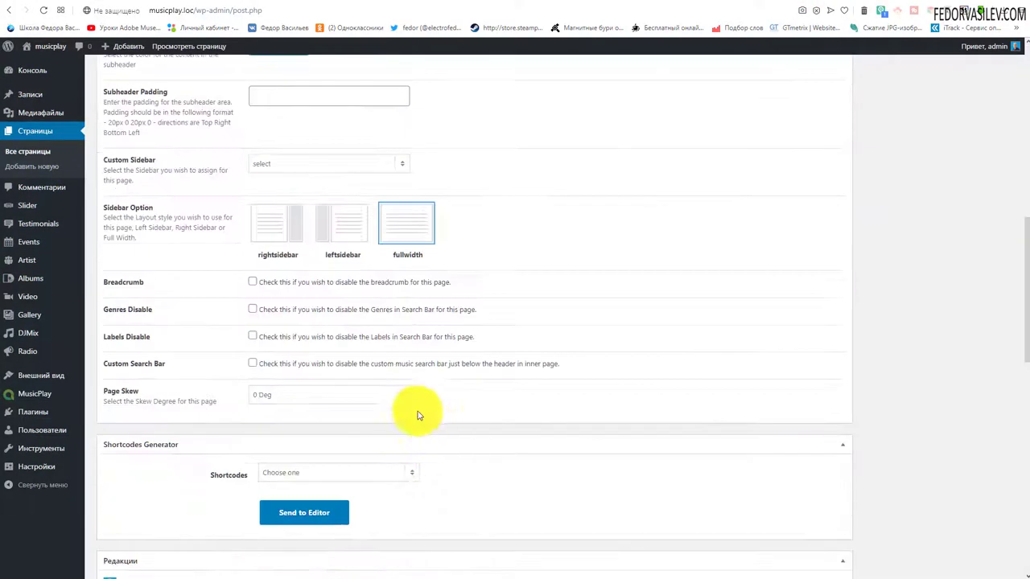
click(305, 262)
click(298, 294)
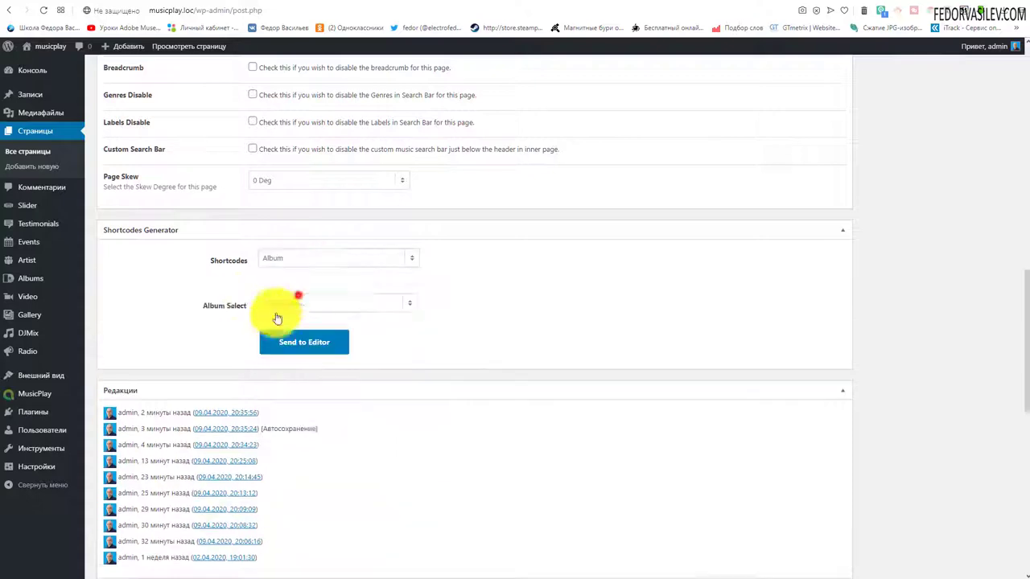
click(283, 310)
click(286, 325)
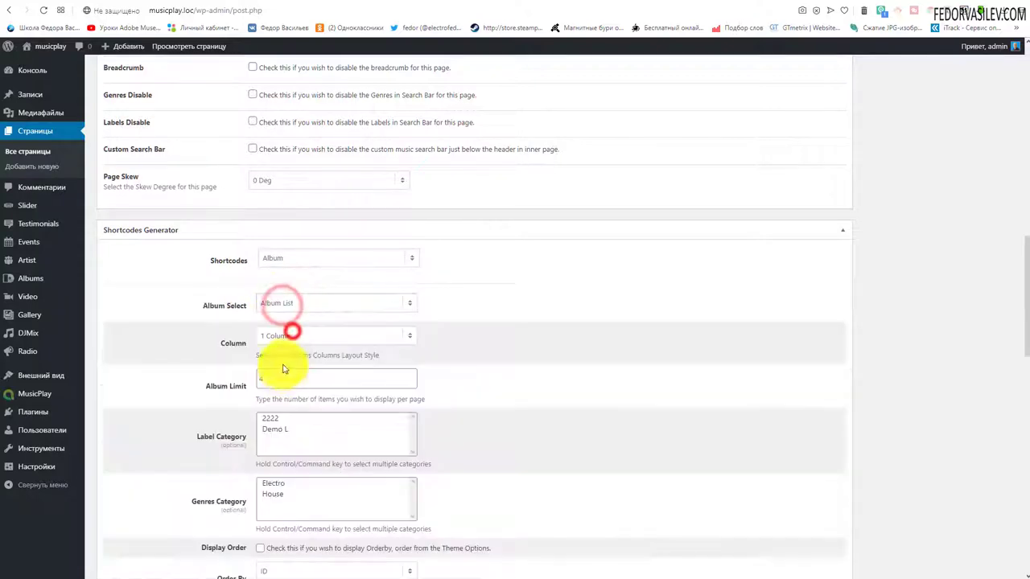
click(287, 337)
click(282, 384)
double_click(286, 378)
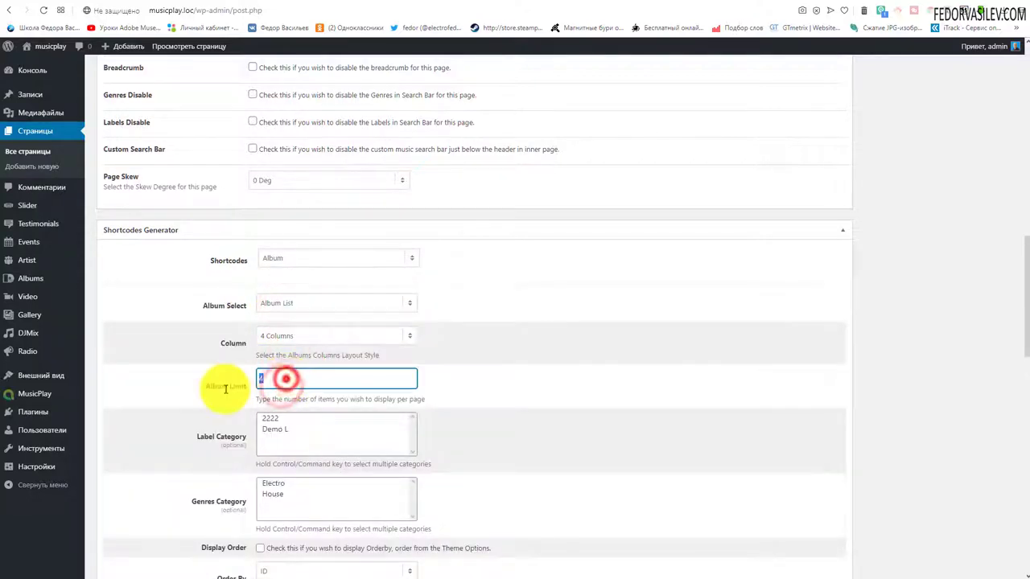
text(8)
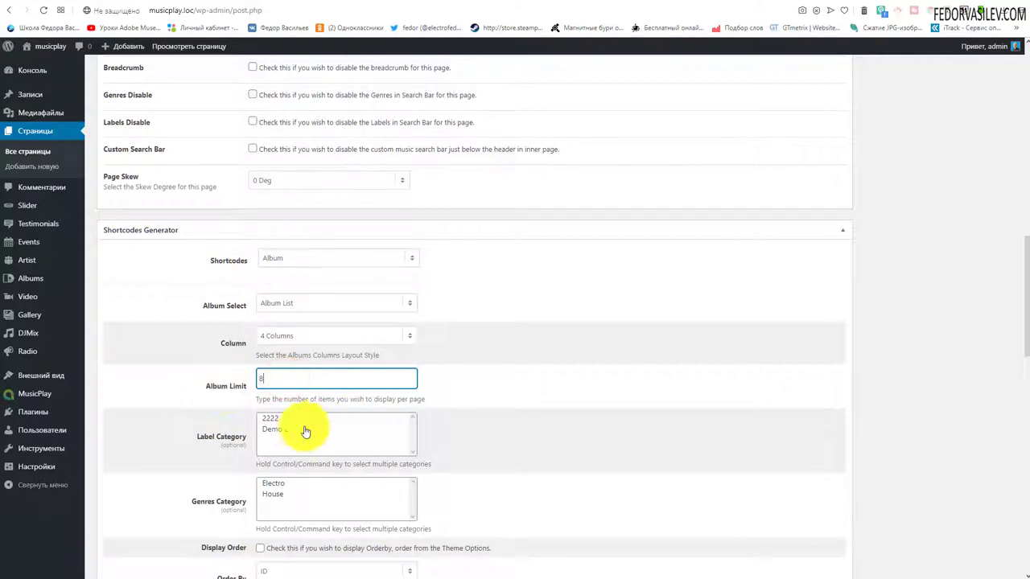
Restrict the album list to the labels 2222 and Demo L and the Electro genre.
click(275, 419)
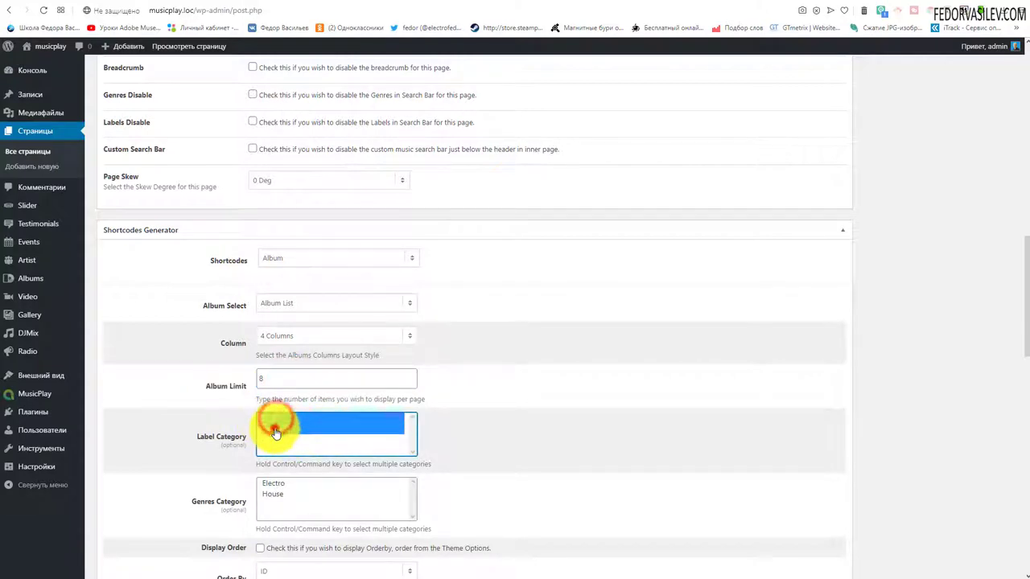
scroll(535, 407, down, 2)
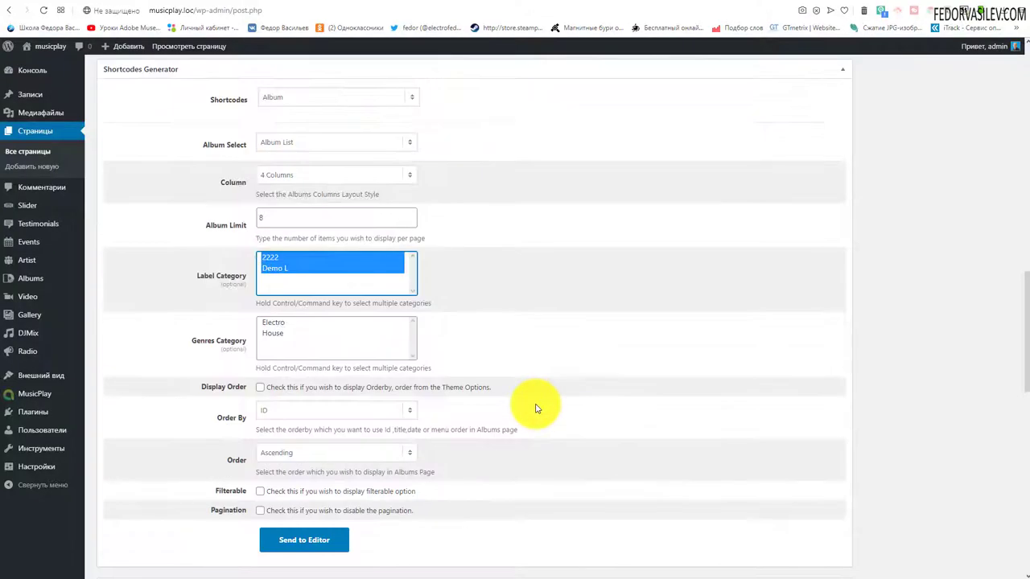
click(274, 323)
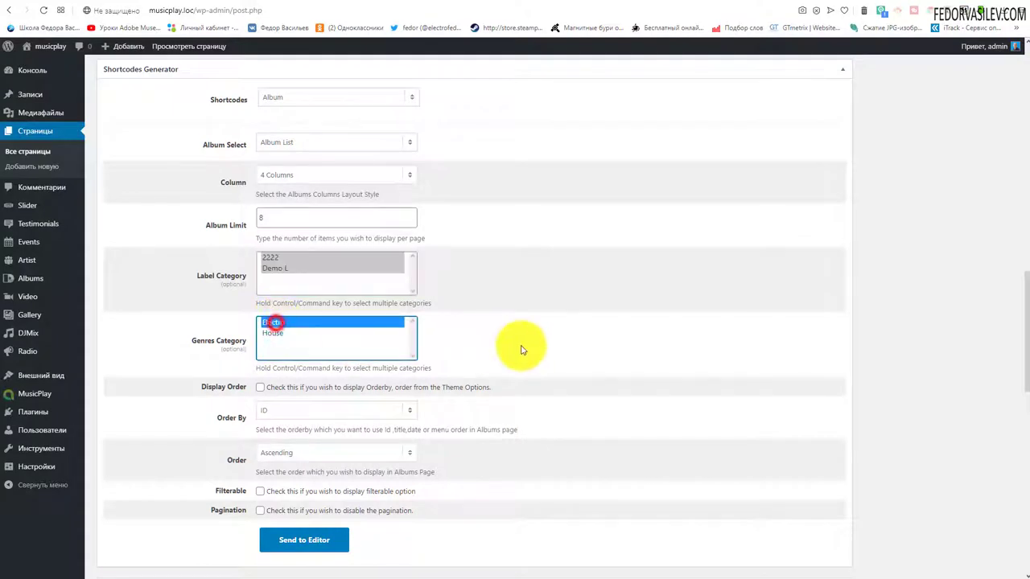
Enable Display Order with Descending order and the Filterable option, and insert the generated shortcode into the Electro page.
click(260, 388)
click(323, 456)
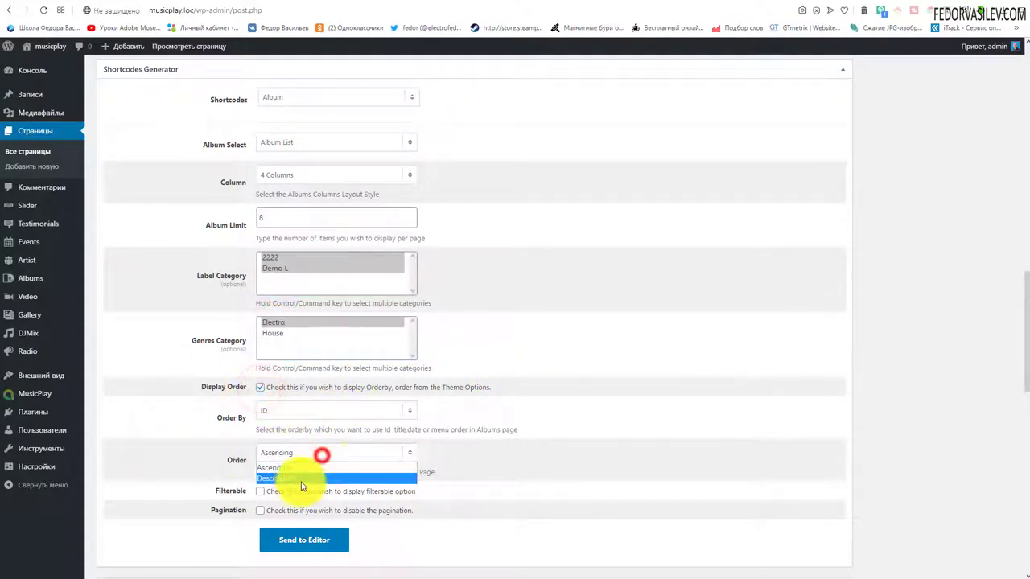
click(297, 478)
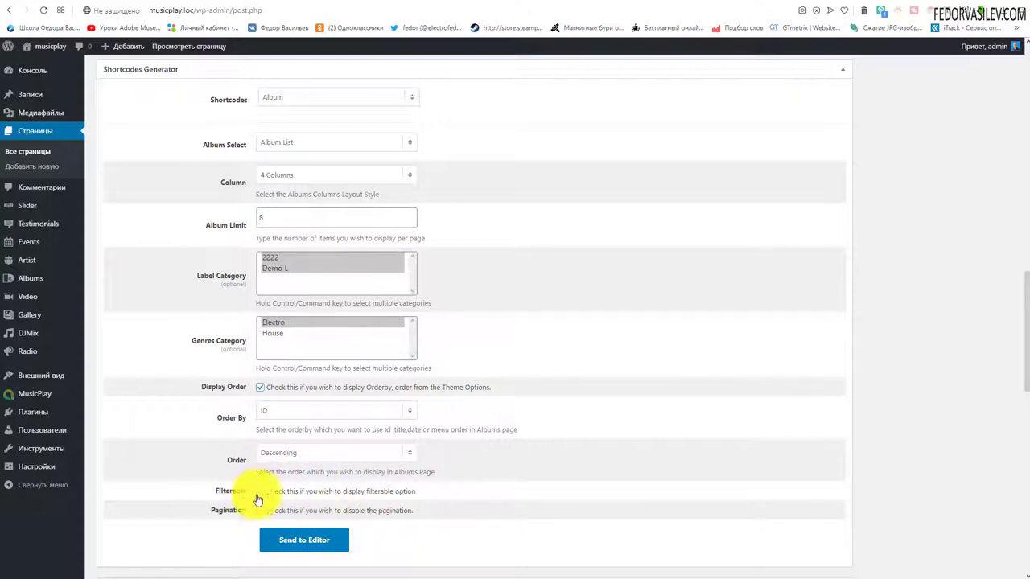
click(260, 491)
click(331, 545)
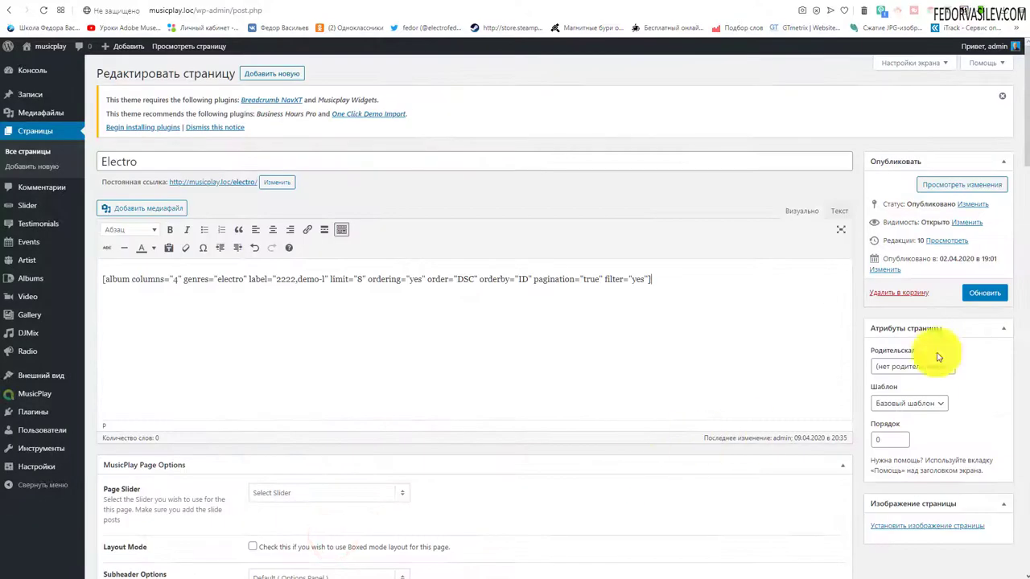
Update the Electro page, view it on the site and filter its albums by 2222.
click(986, 292)
click(189, 46)
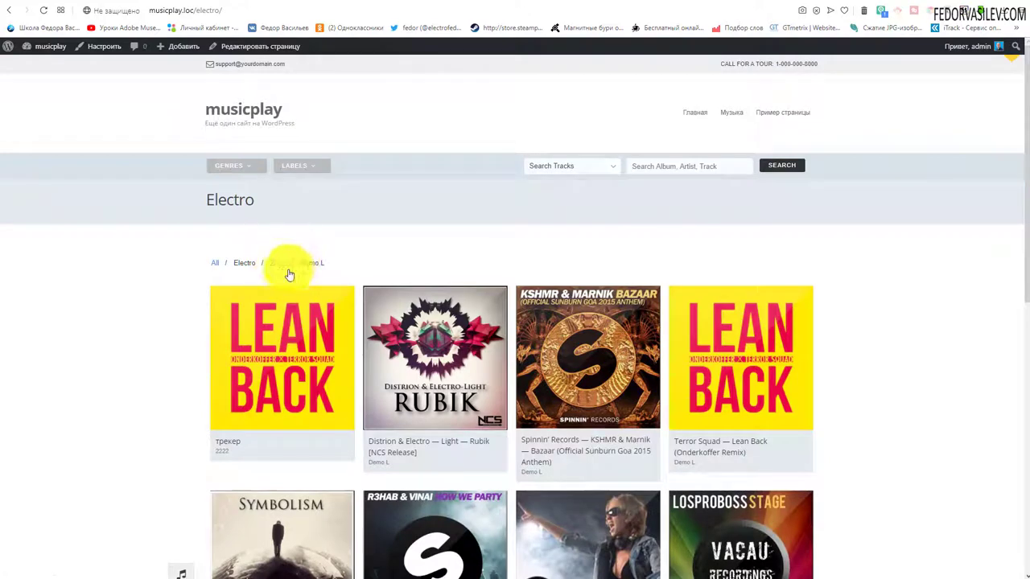
click(279, 264)
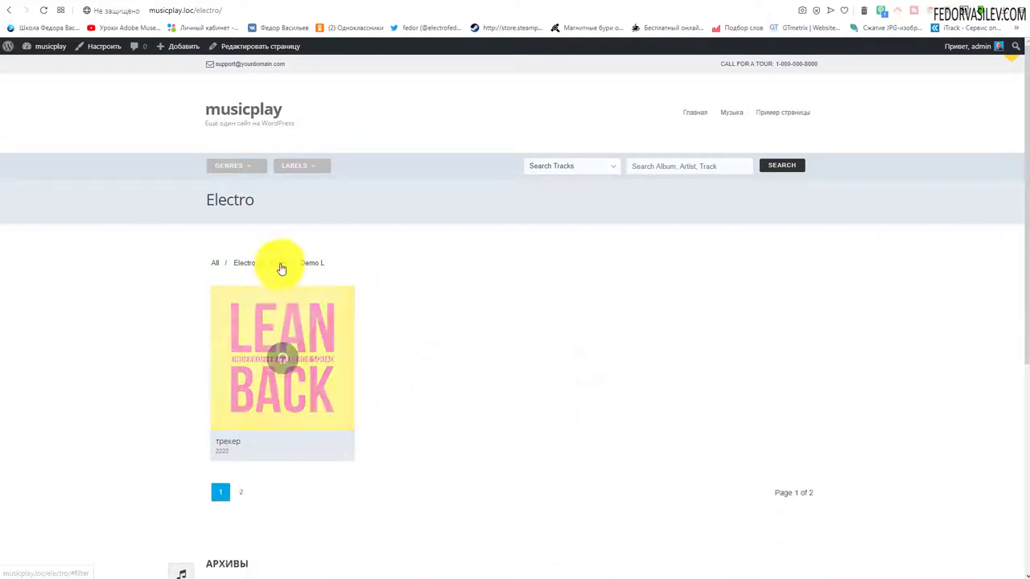
scroll(145, 298, down, 1)
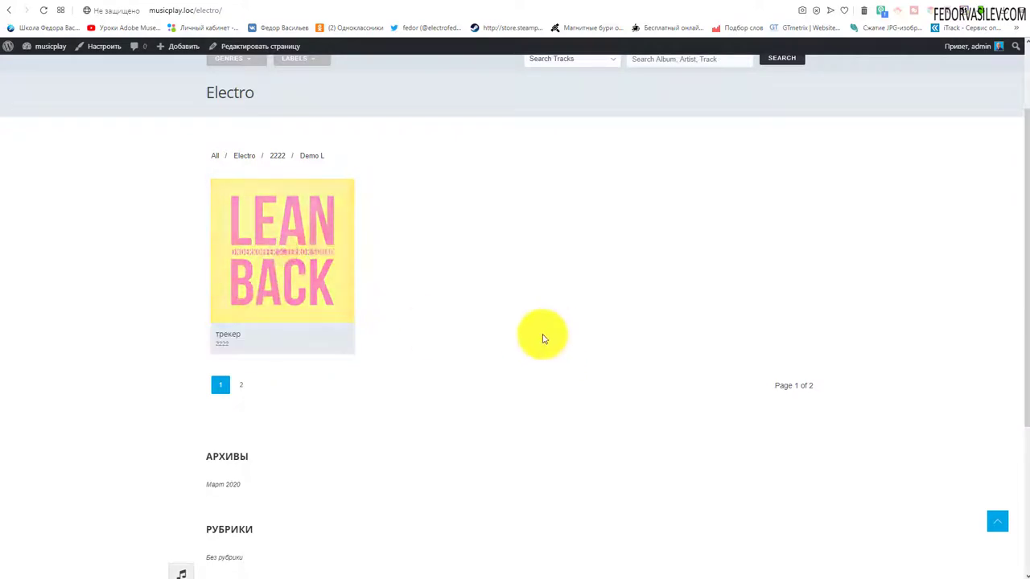
scroll(540, 338, down, 2)
scroll(553, 360, up, 3)
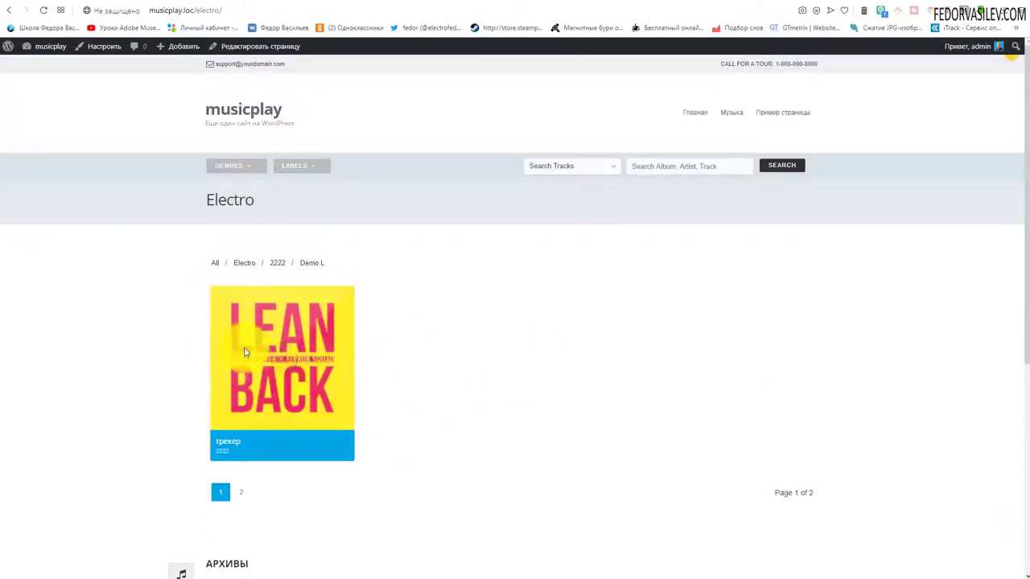
Filter the published Electro albums by Demo L, show all albums again and look through the list.
click(309, 264)
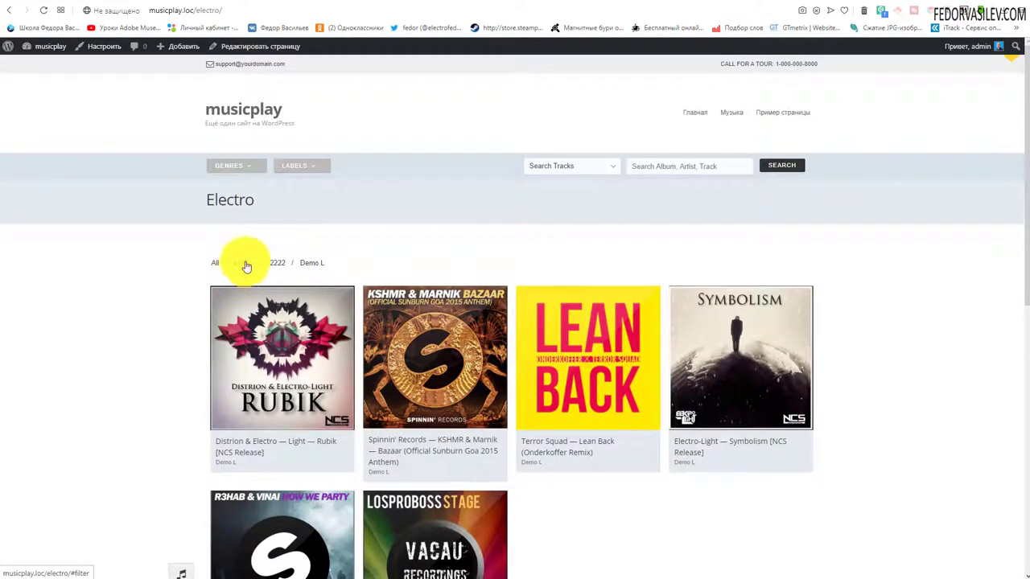
click(213, 265)
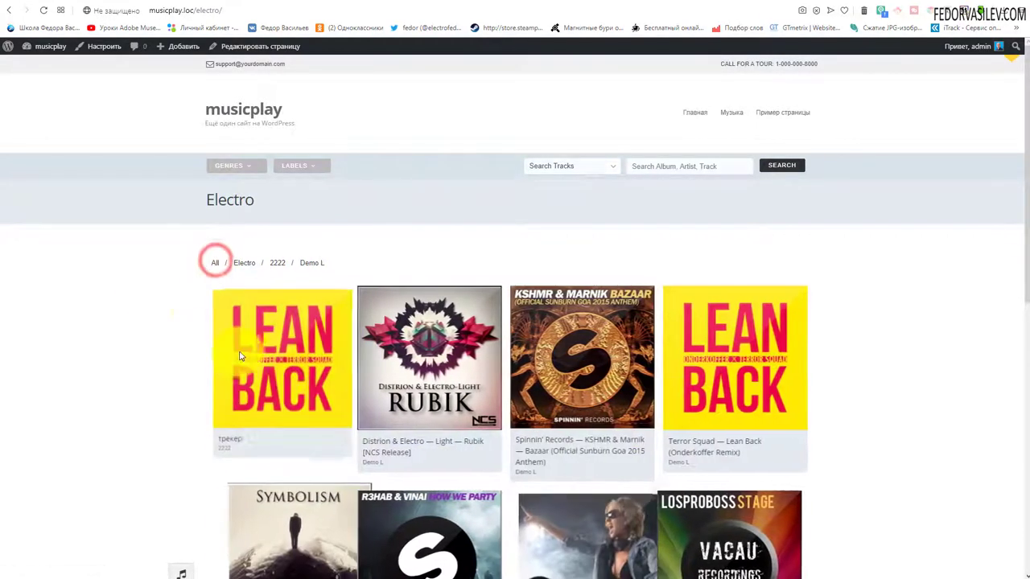
scroll(407, 429, down, 4)
scroll(221, 293, up, 3)
scroll(483, 354, up, 1)
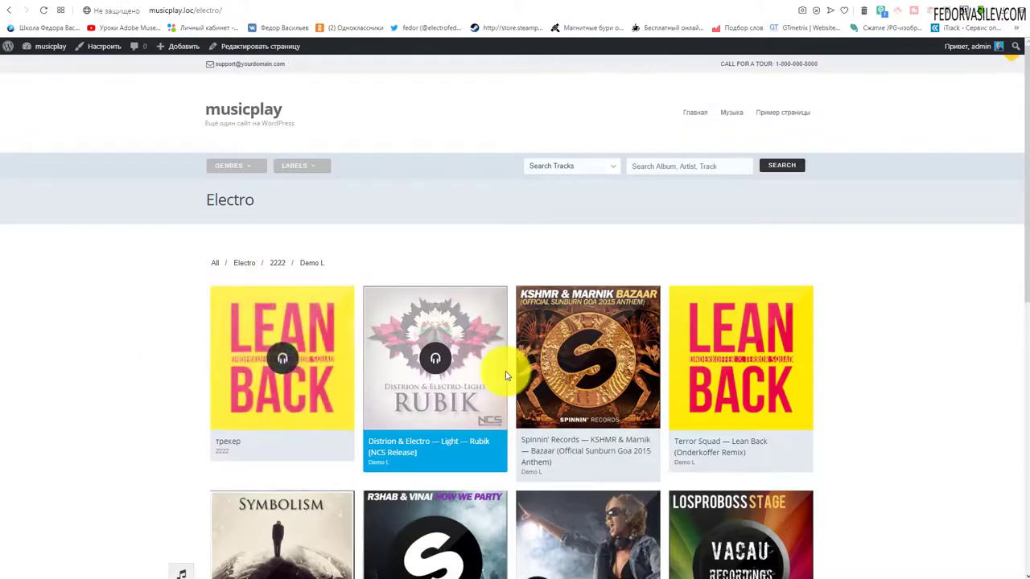
Open the second page of the Electro album list, look at its albums and return to the first page.
scroll(362, 386, down, 4)
click(244, 387)
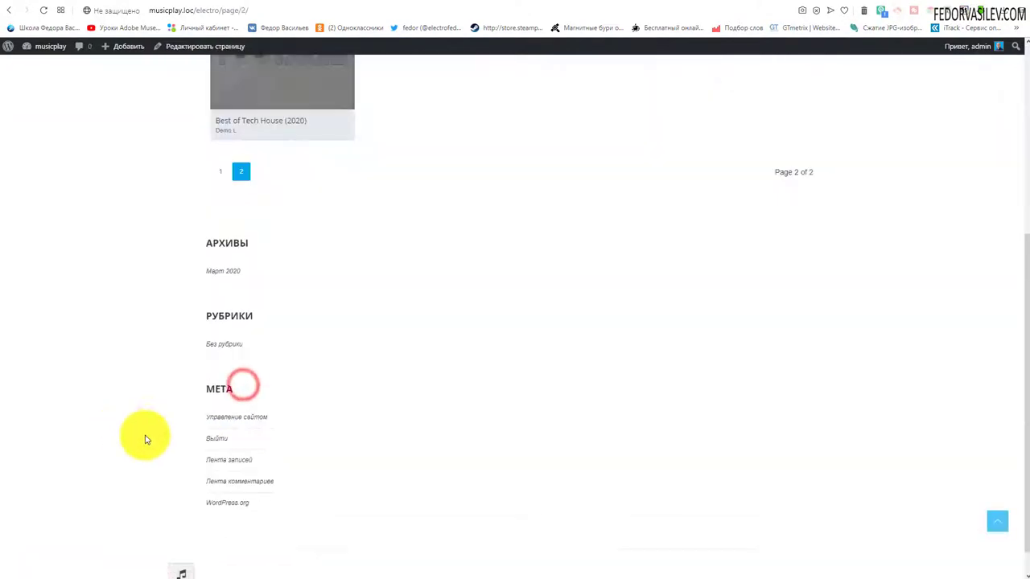
scroll(281, 331, up, 4)
click(230, 490)
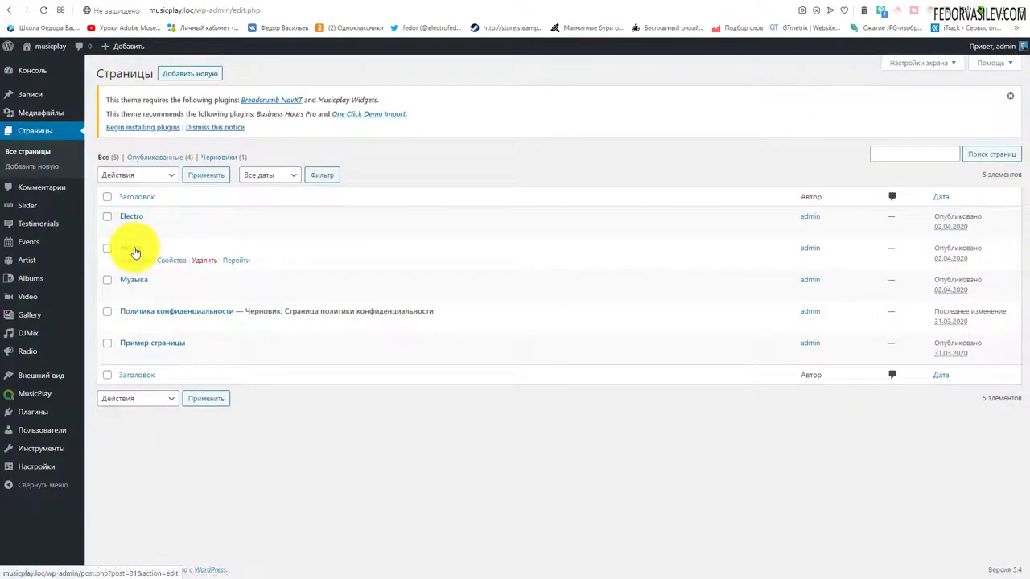
Open the House page for editing and look at its available page templates without changing the template.
click(131, 249)
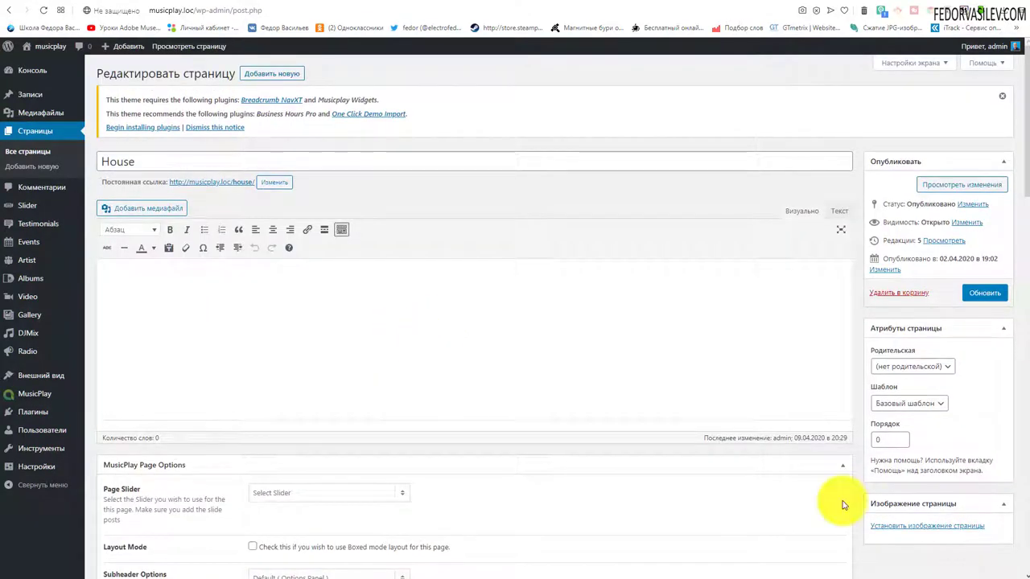
click(879, 407)
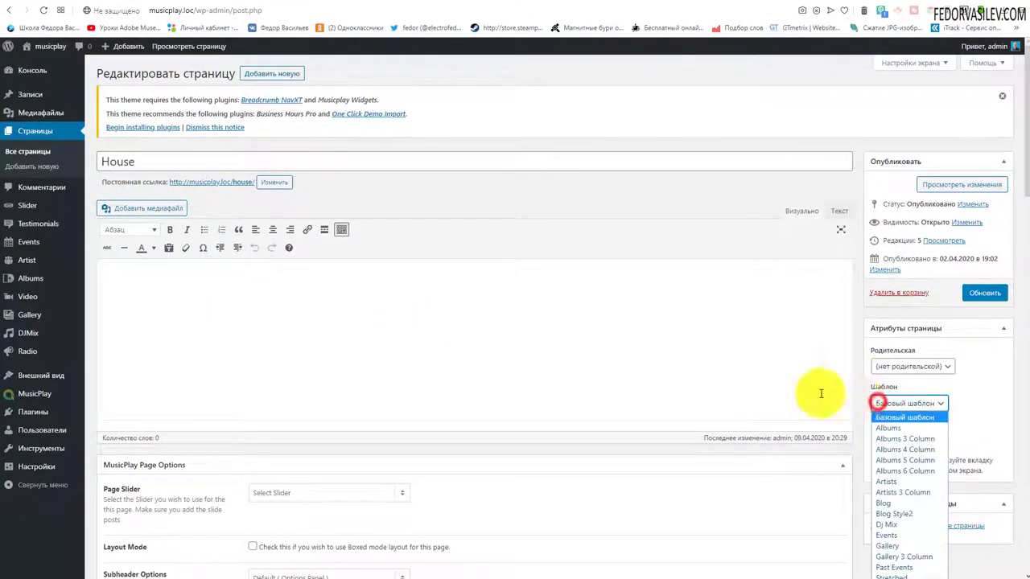
click(683, 363)
Set up an Album List shortcode for the House page with 4 columns and an album limit of 8.
scroll(498, 354, down, 8)
scroll(383, 375, down, 3)
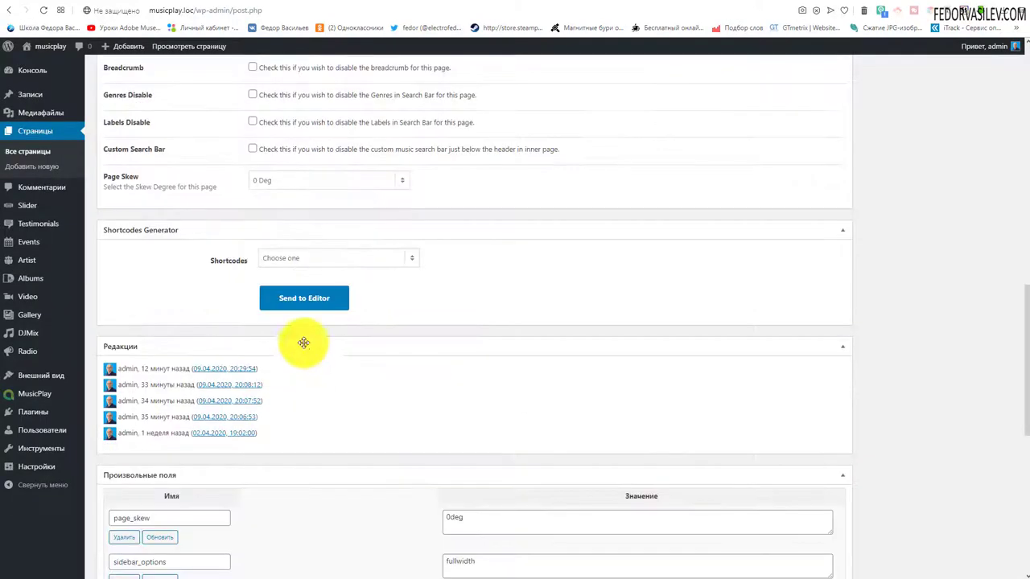
click(281, 261)
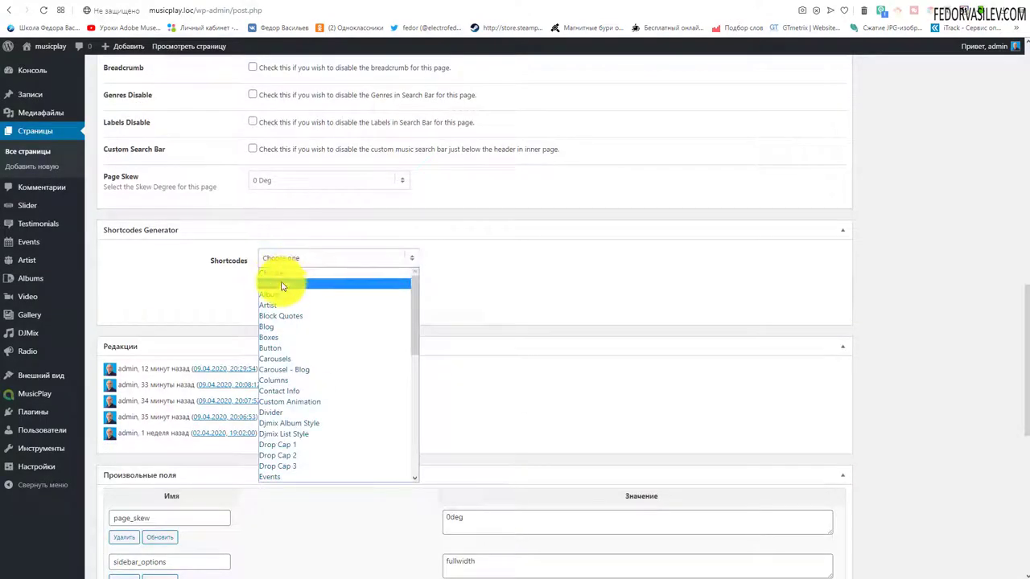
click(292, 297)
click(292, 302)
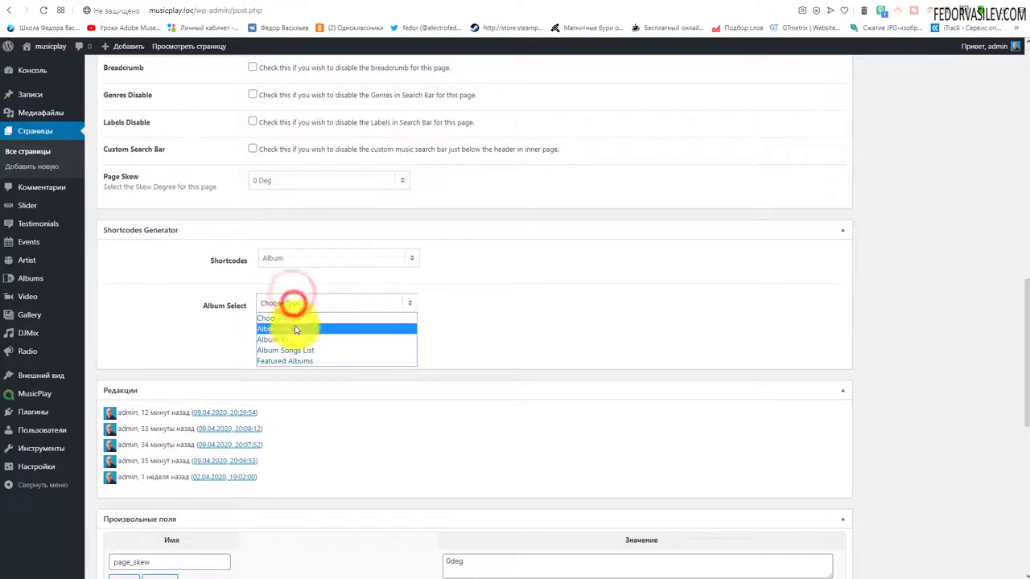
click(293, 327)
click(290, 338)
click(282, 383)
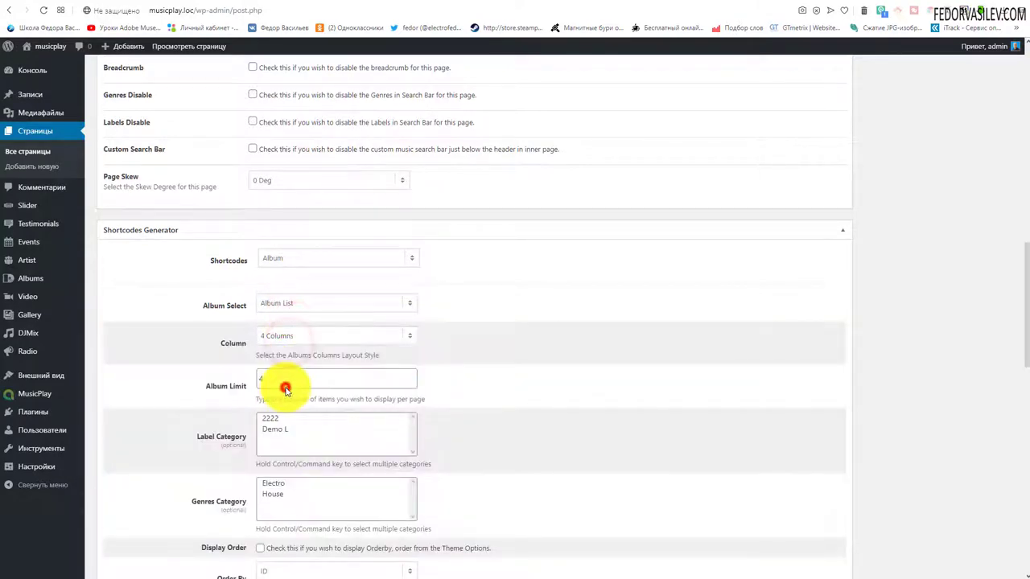
click(288, 379)
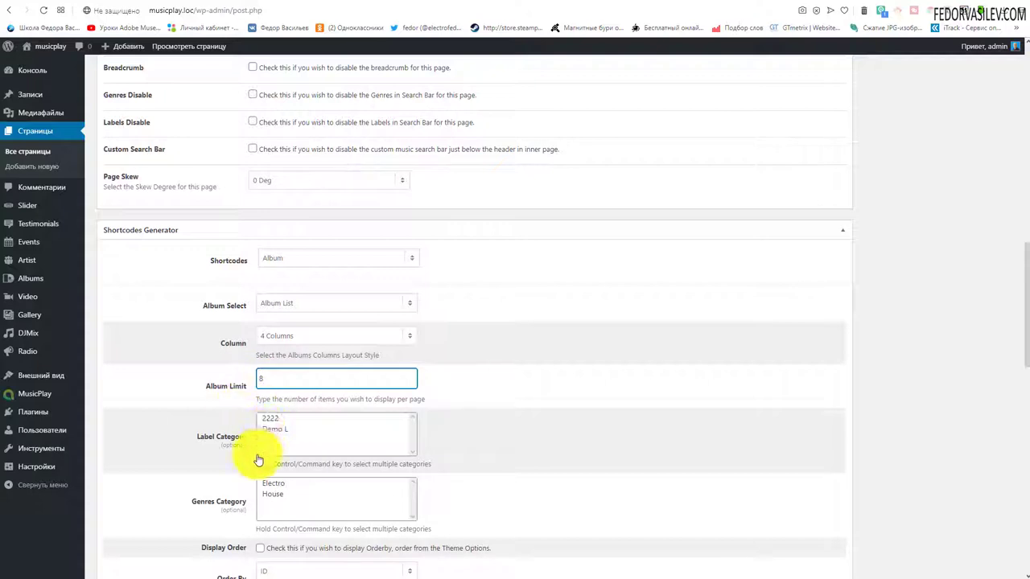
Limit the album list to label Demo L and genre House in descending order, and send the shortcode to the editor.
click(274, 430)
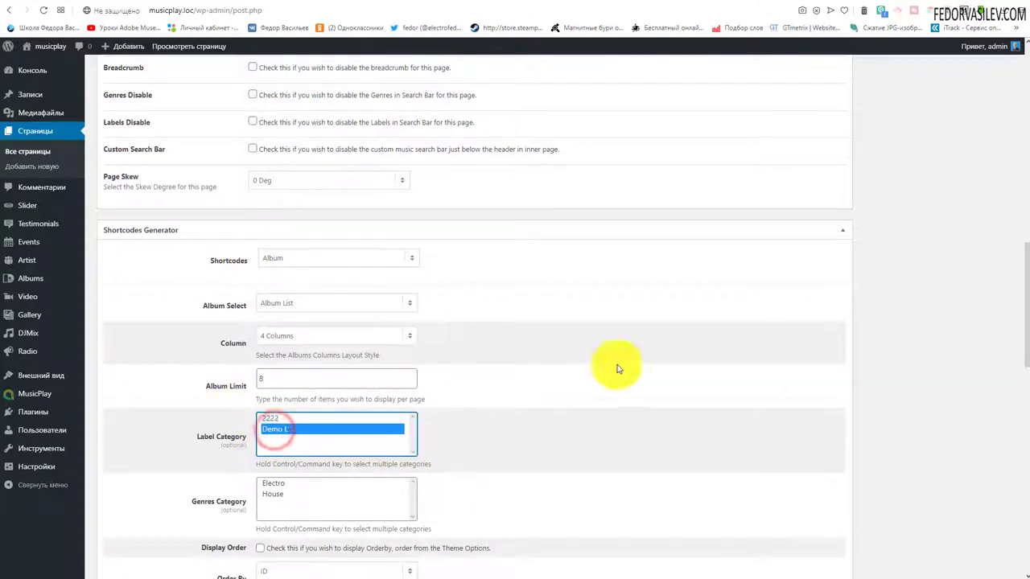
scroll(616, 368, down, 2)
click(268, 334)
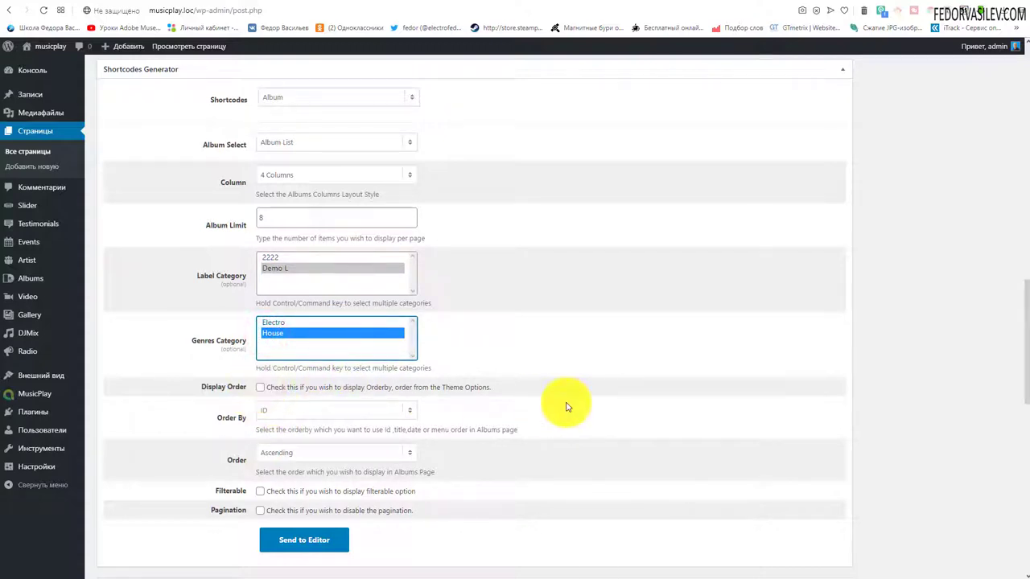
click(314, 455)
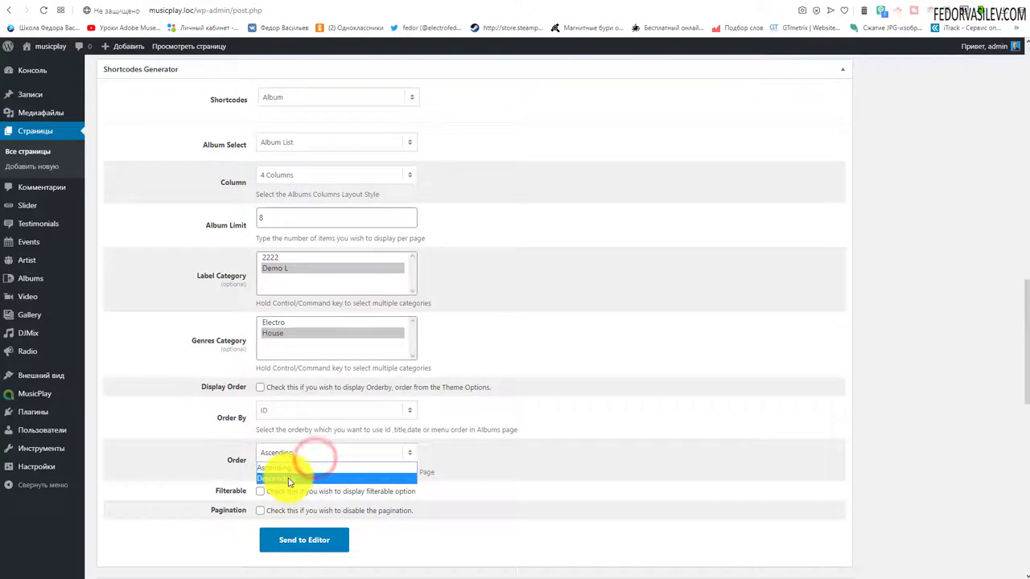
click(288, 478)
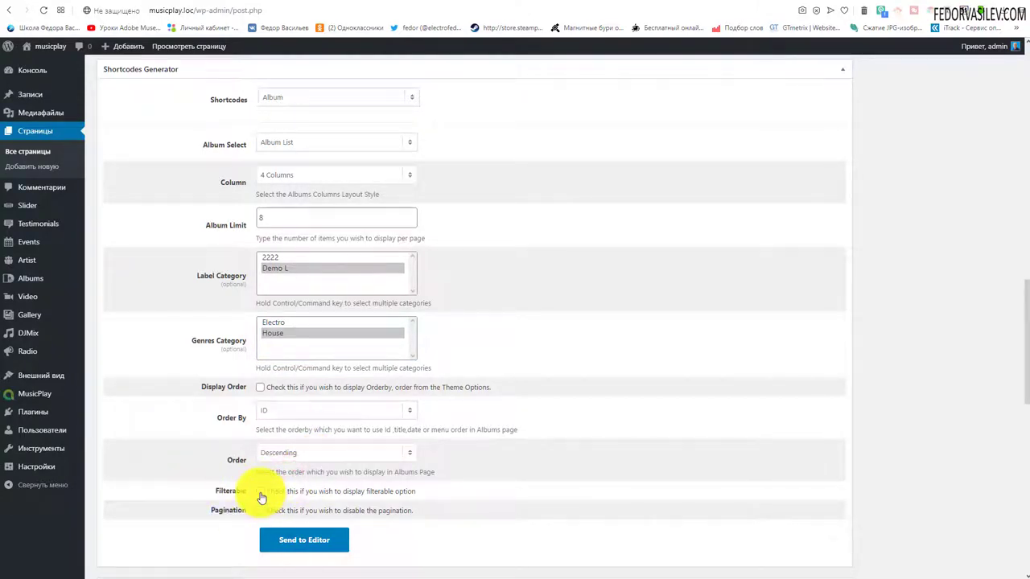
click(309, 540)
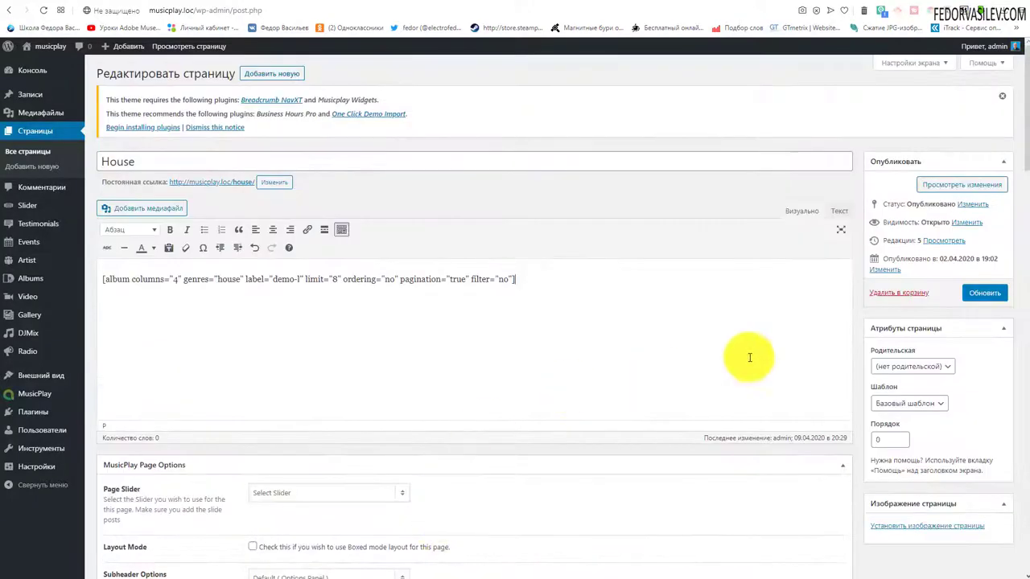
Update the House page, switch to the published Electro page and look over its filter links and albums.
click(983, 293)
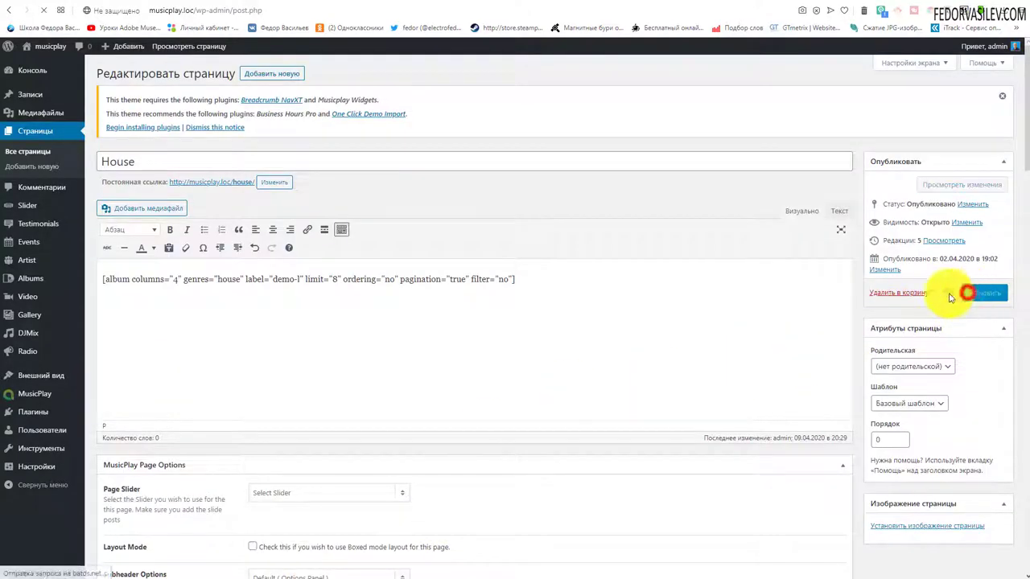
key(ctrl+Tab)
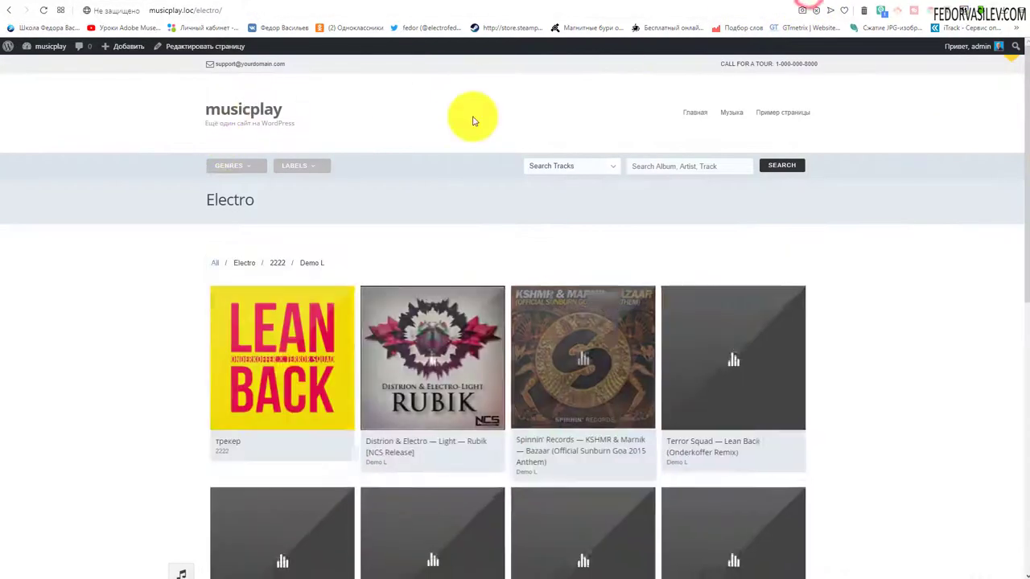
drag(380, 263, 200, 266)
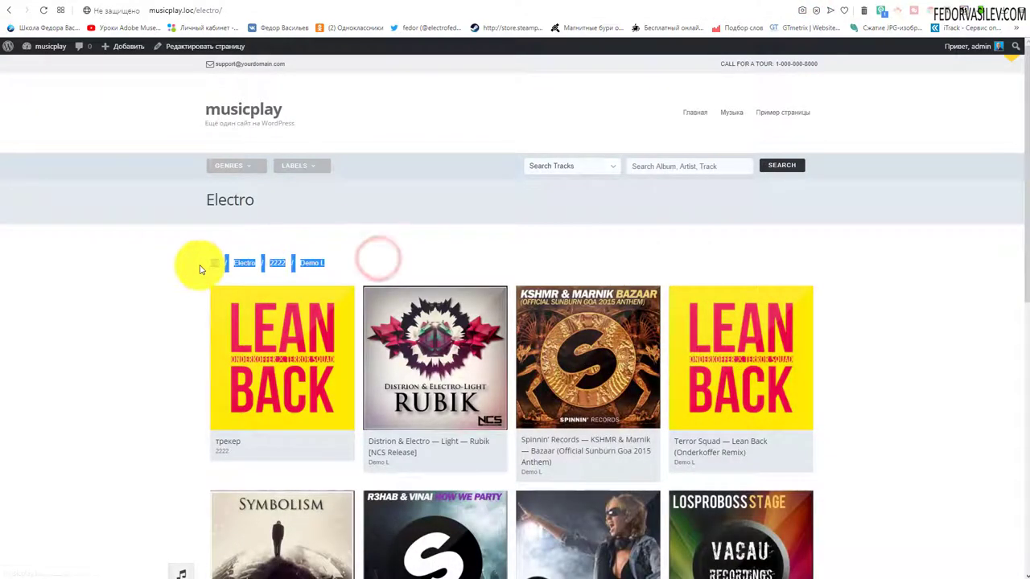
click(126, 265)
scroll(231, 408, down, 4)
scroll(523, 423, up, 4)
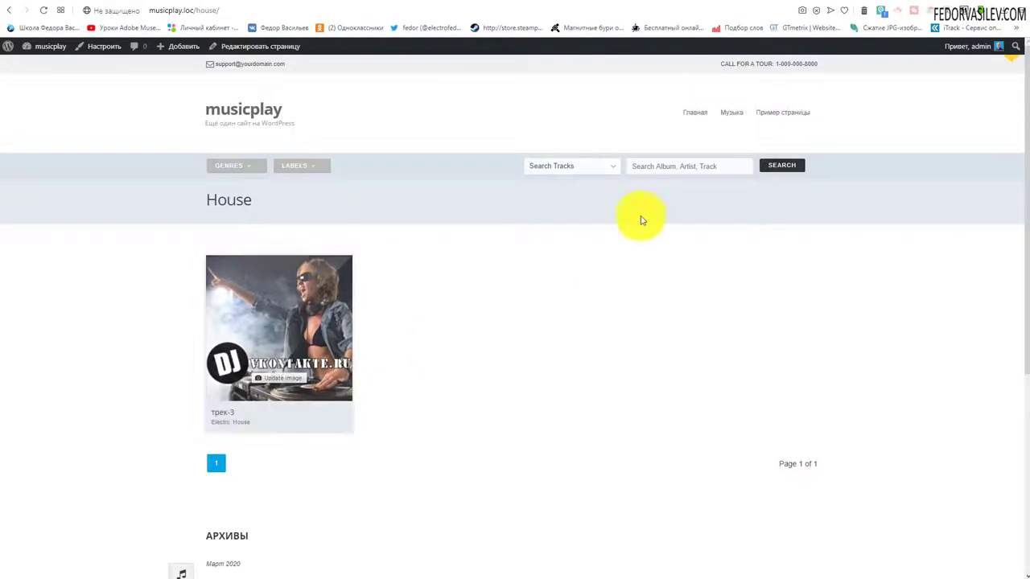
Examine the House page's album shortcode in the editor and return to the published House page.
click(771, 7)
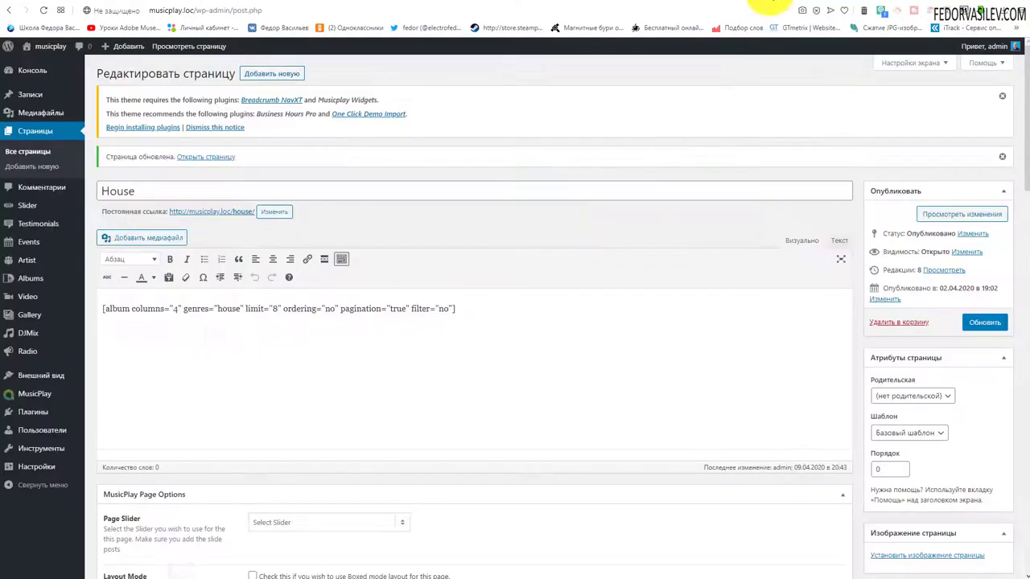
key(ctrl+a)
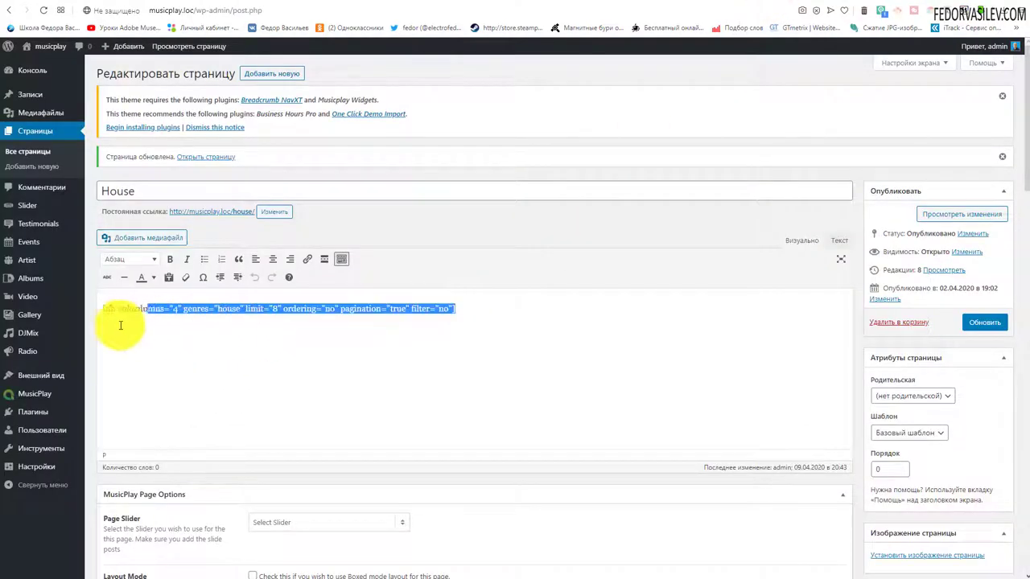
click(812, 4)
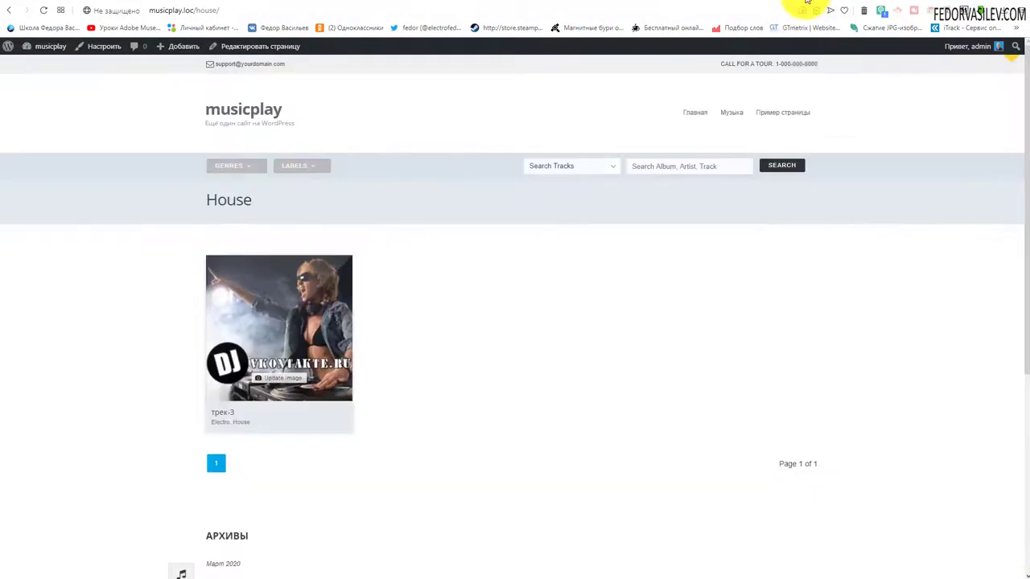
Open the Electro page on the site and look through its album list down to the pagination.
mouse_move(734, 113)
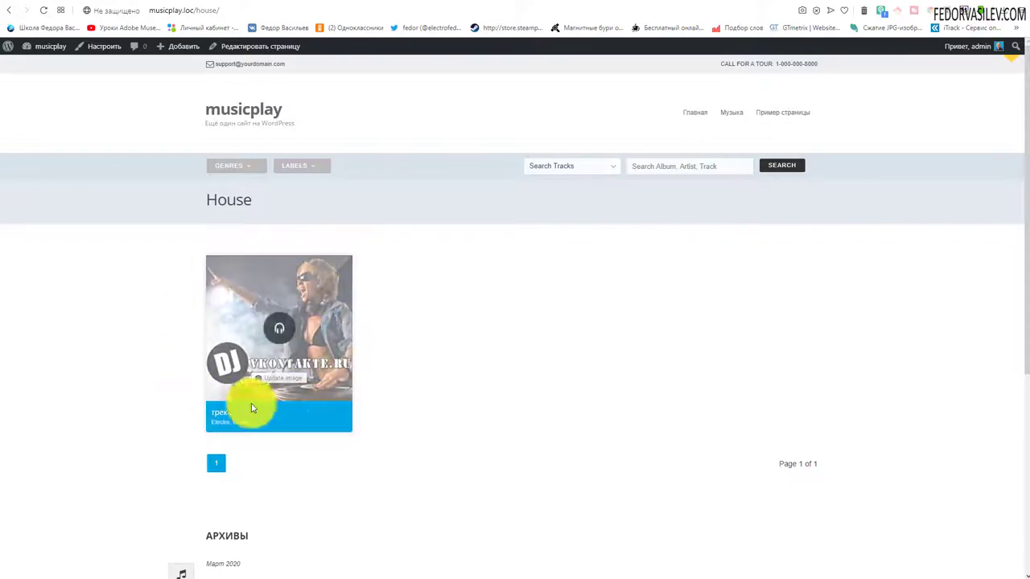
click(730, 134)
scroll(254, 259, down, 2)
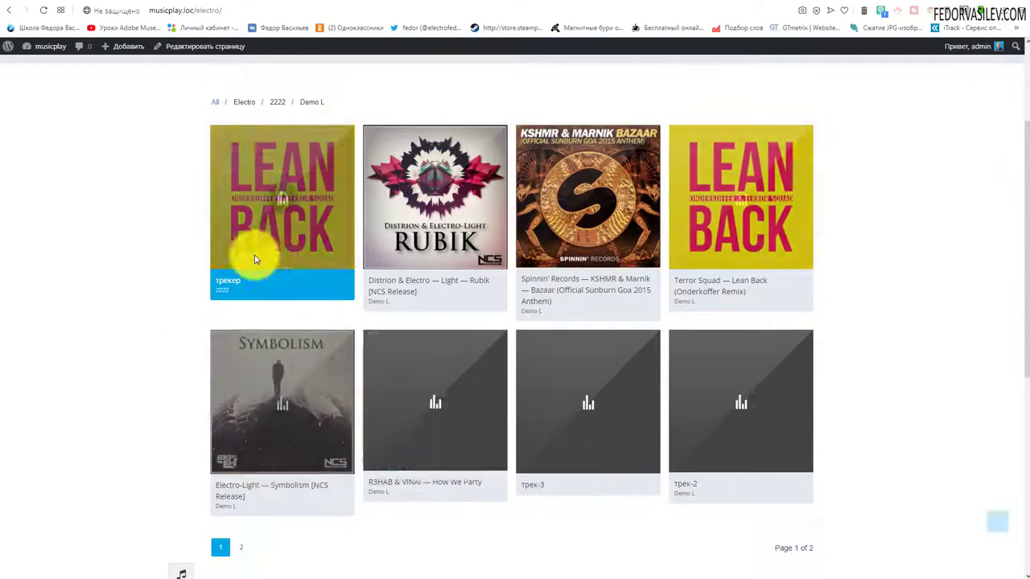
scroll(434, 294, down, 3)
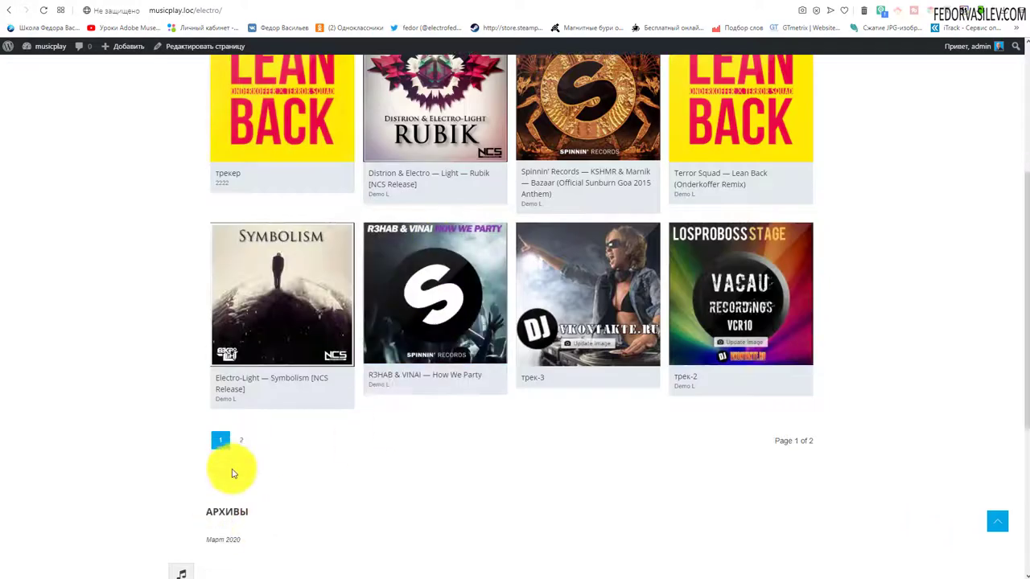
scroll(629, 491, up, 5)
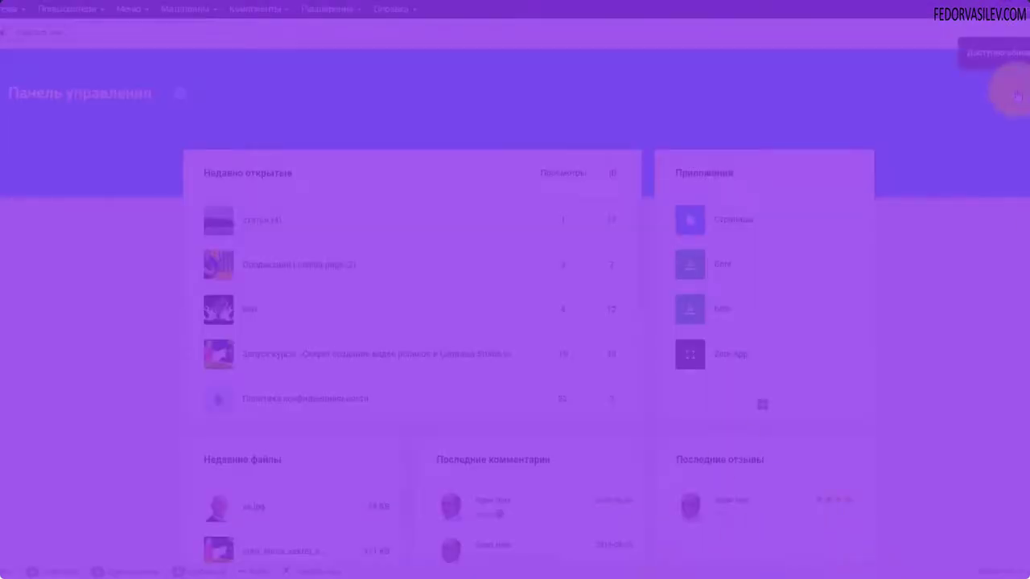
click(1018, 95)
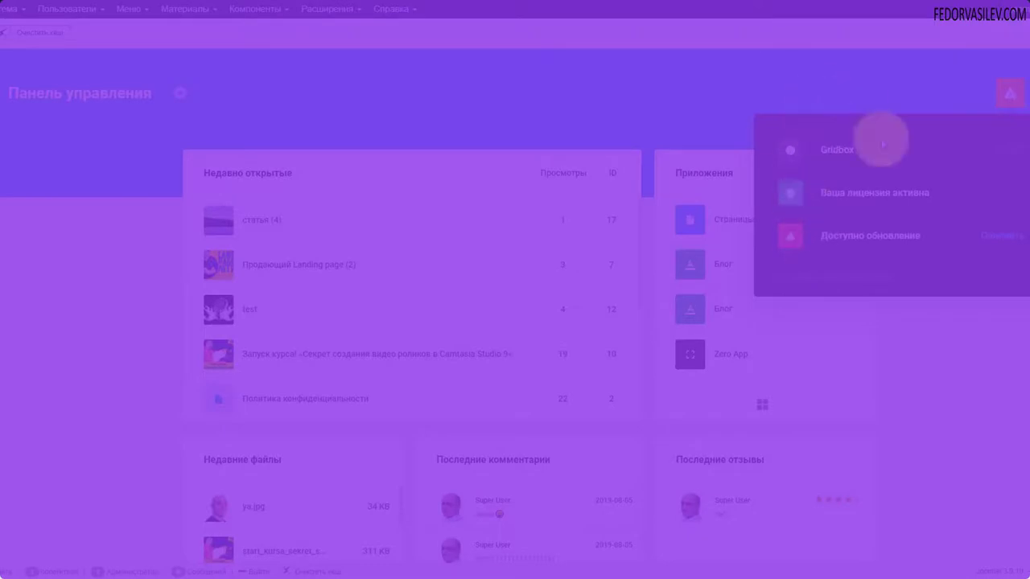
click(877, 142)
click(16, 199)
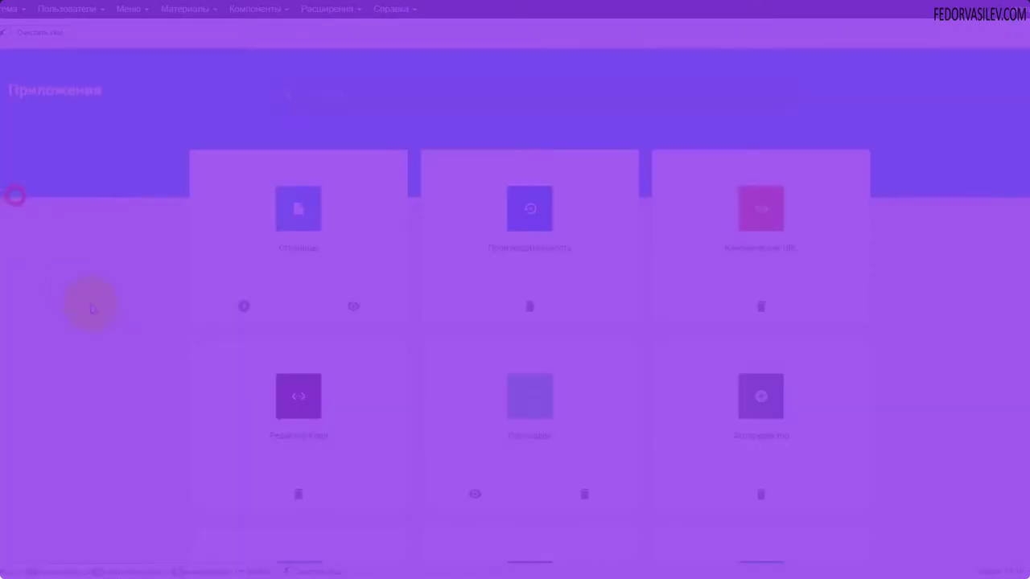
click(315, 348)
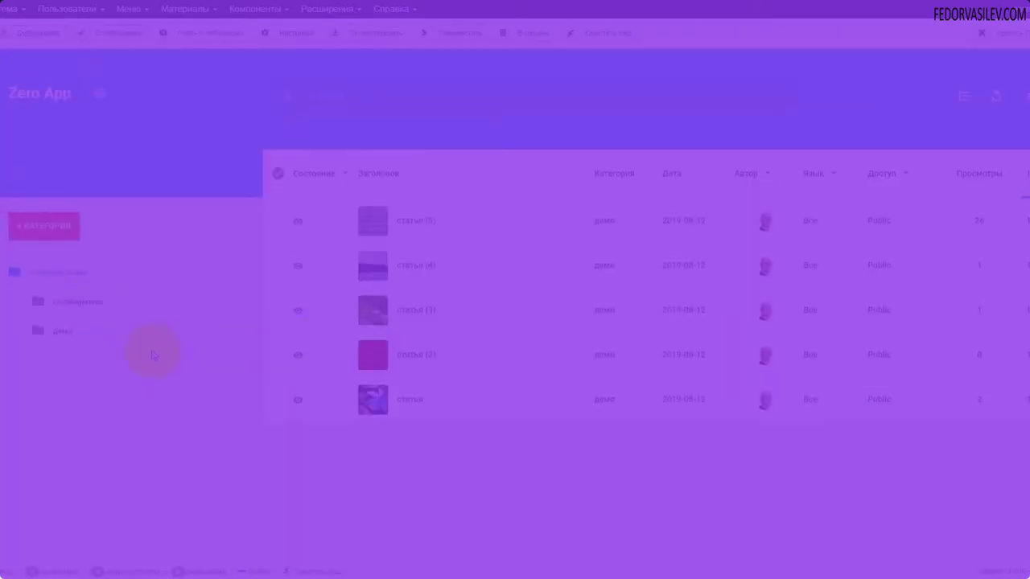
click(103, 101)
click(108, 238)
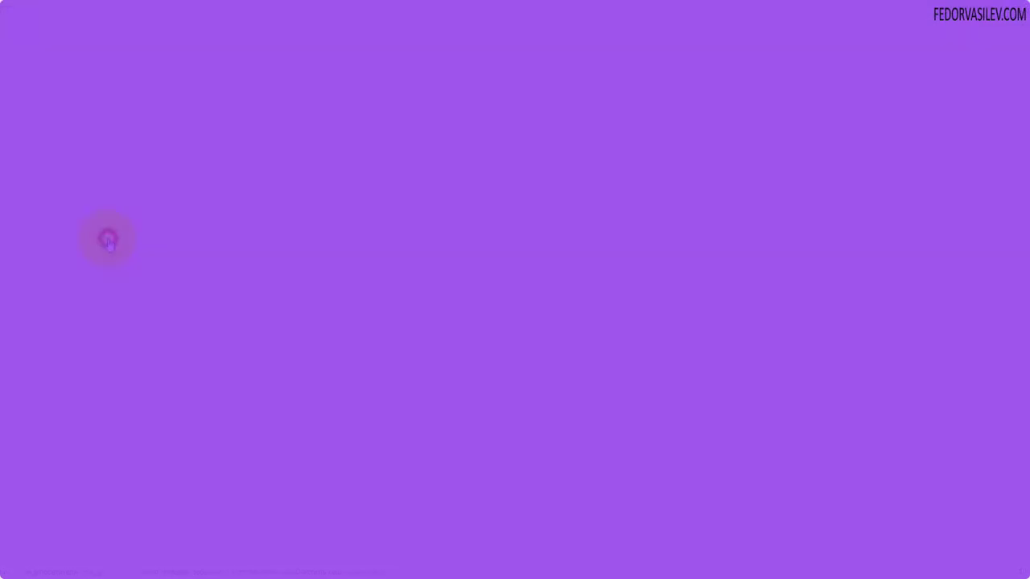